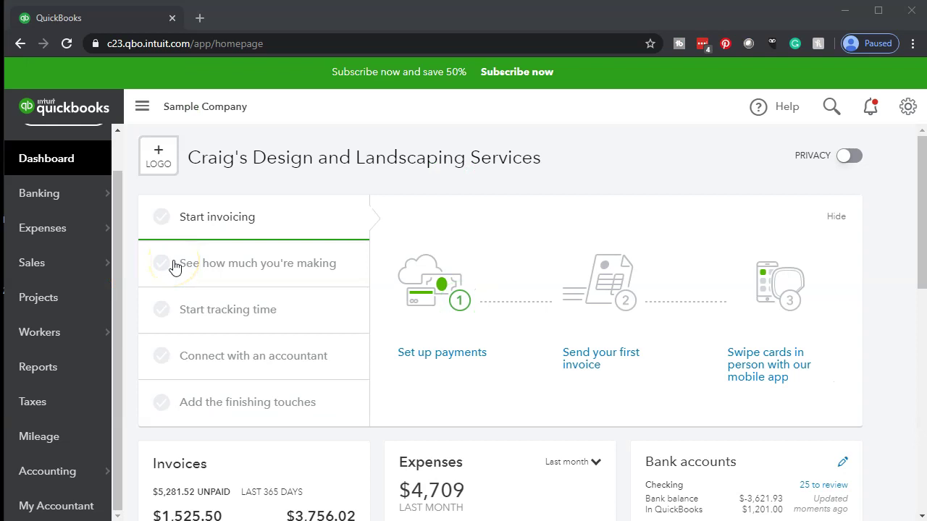
Open the Balance Sheet report and duplicate it in a second browser tab
left_click(44, 368)
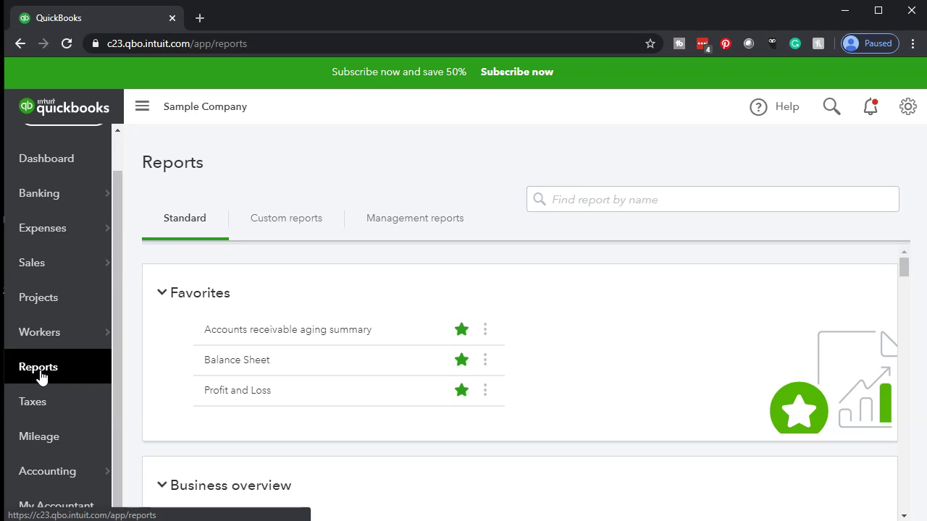
left_click(210, 368)
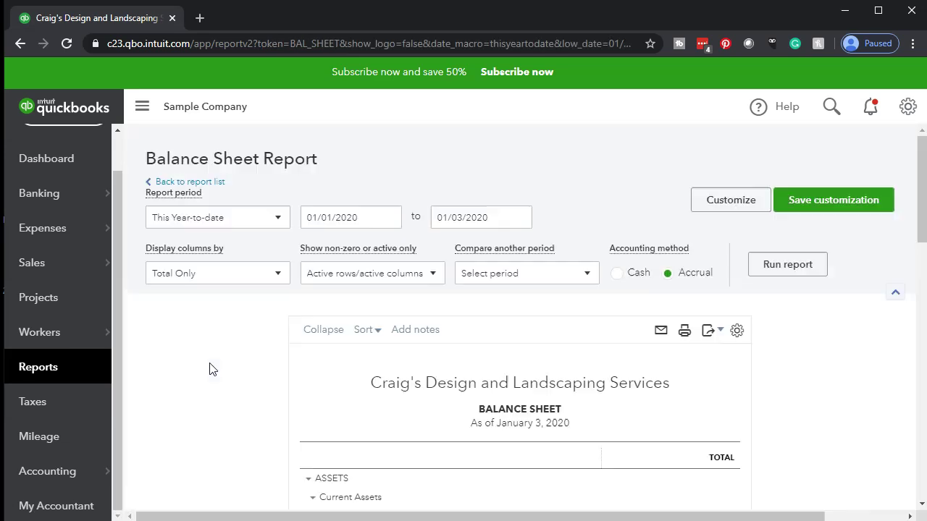
scroll(211, 369, "down", 3)
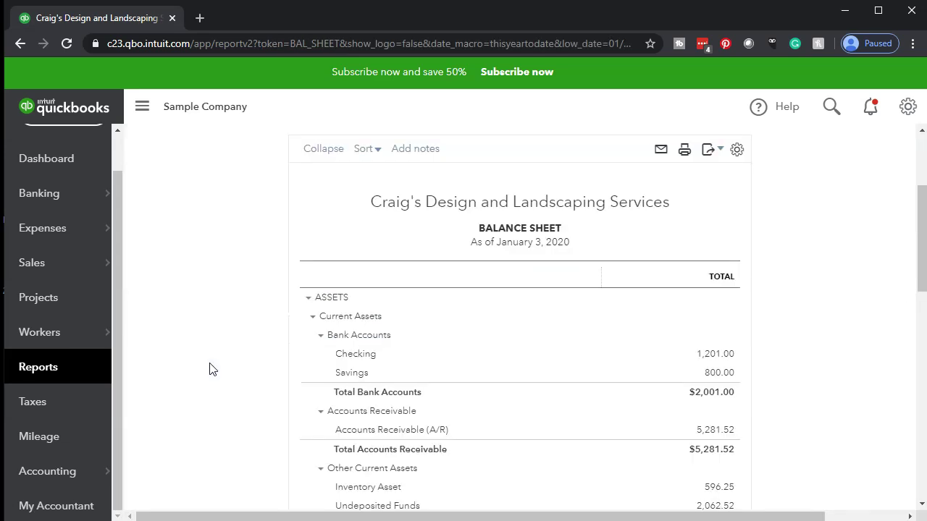
scroll(211, 369, "up", 2)
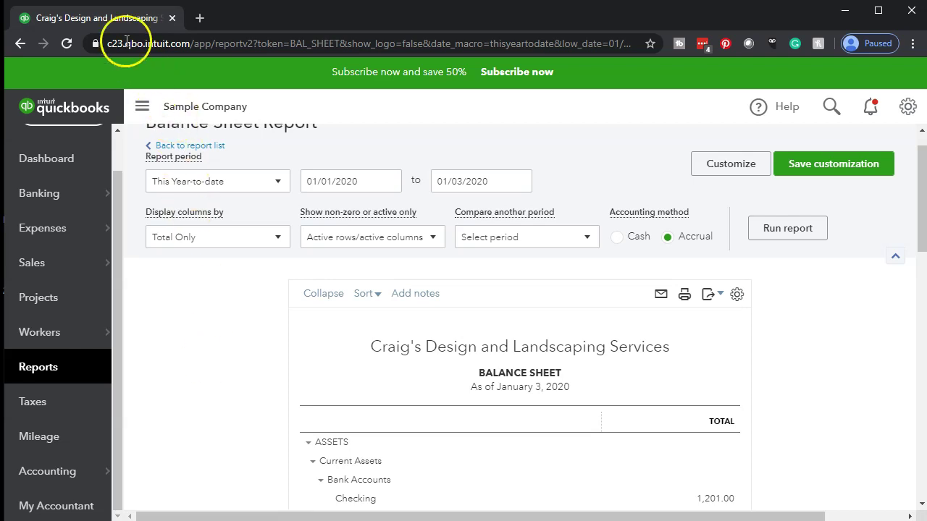
right_click(114, 21)
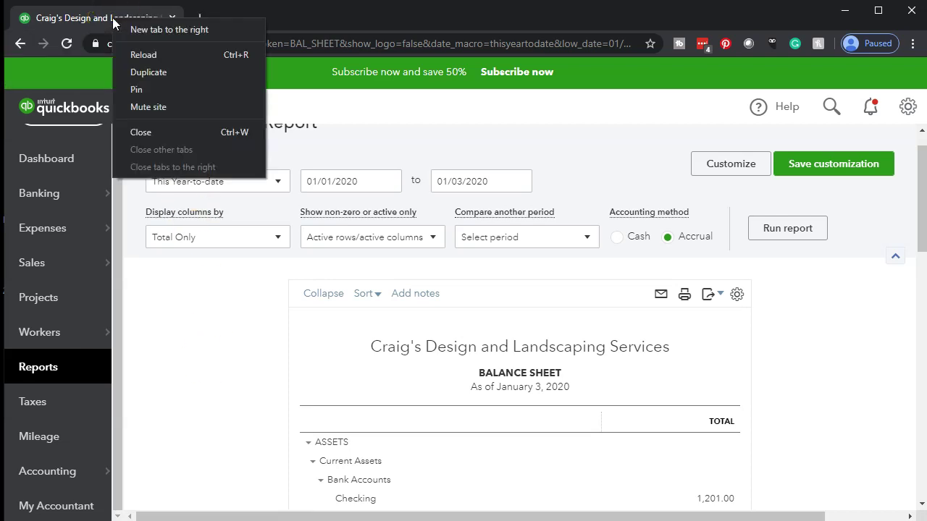
left_click(145, 71)
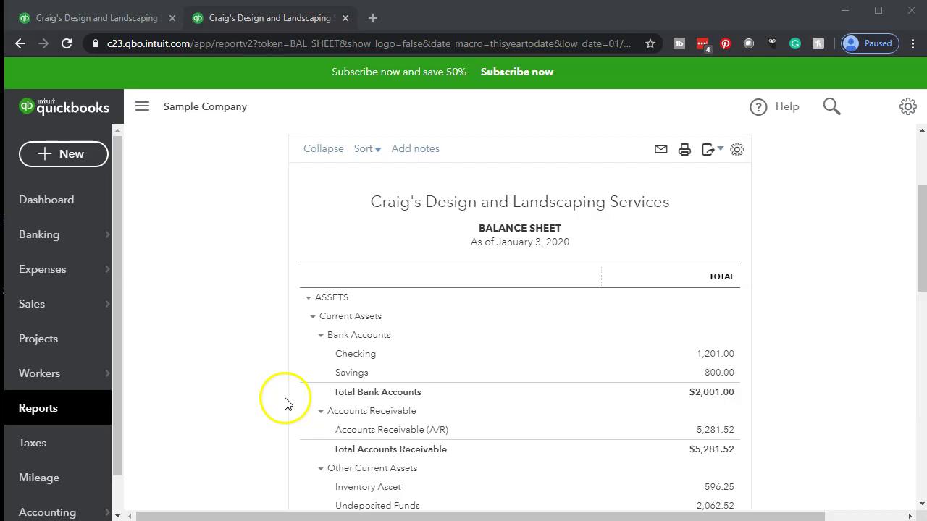
Run the duplicated Balance Sheet for the period 01/01/2019 to 12/31/2019
left_click_drag(377, 225, 265, 200)
type("01/01/2019")
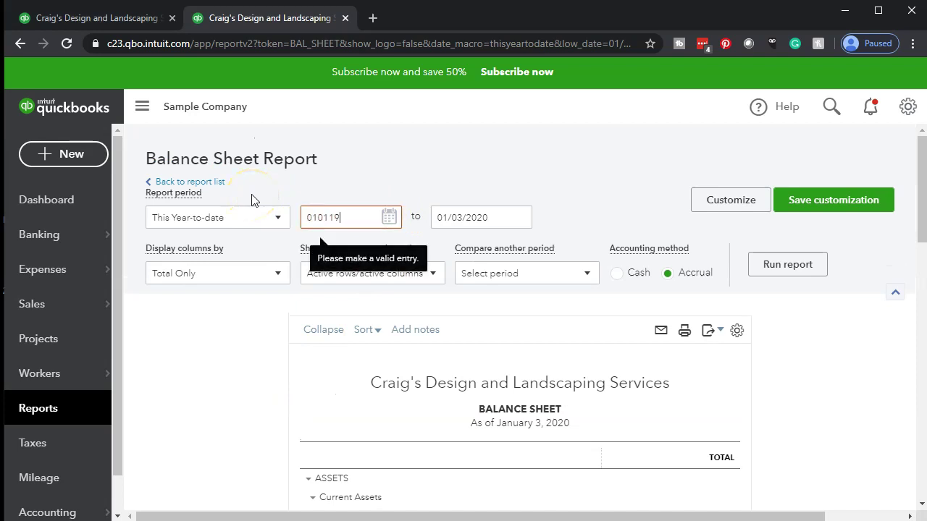
key("Tab")
type("12/31/2019")
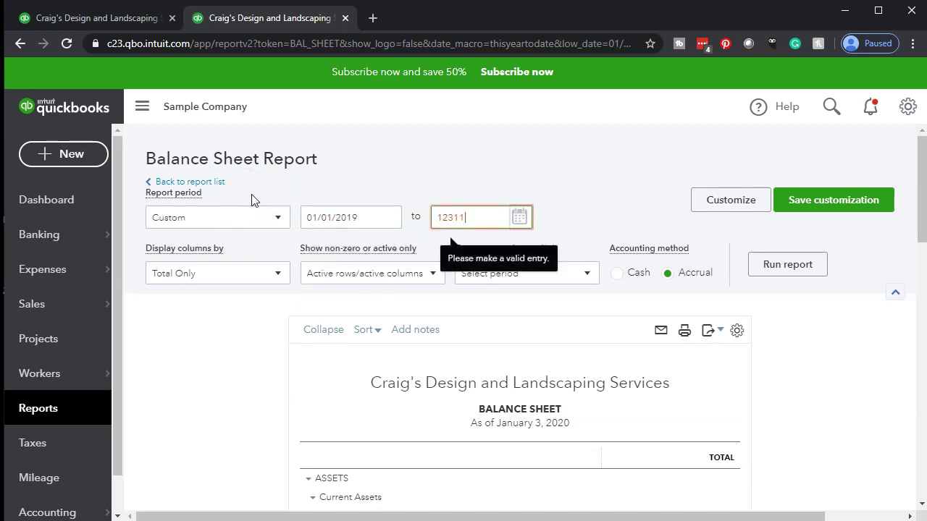
key("Tab")
left_click(791, 265)
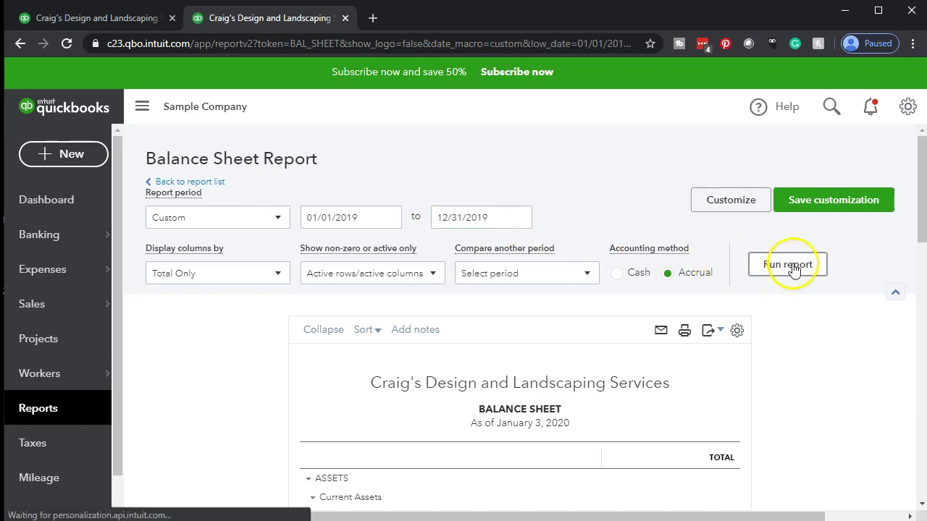
Hide the side navigation and enlarge the Balance Sheet page to 125%
scroll(795, 269, "down", 3)
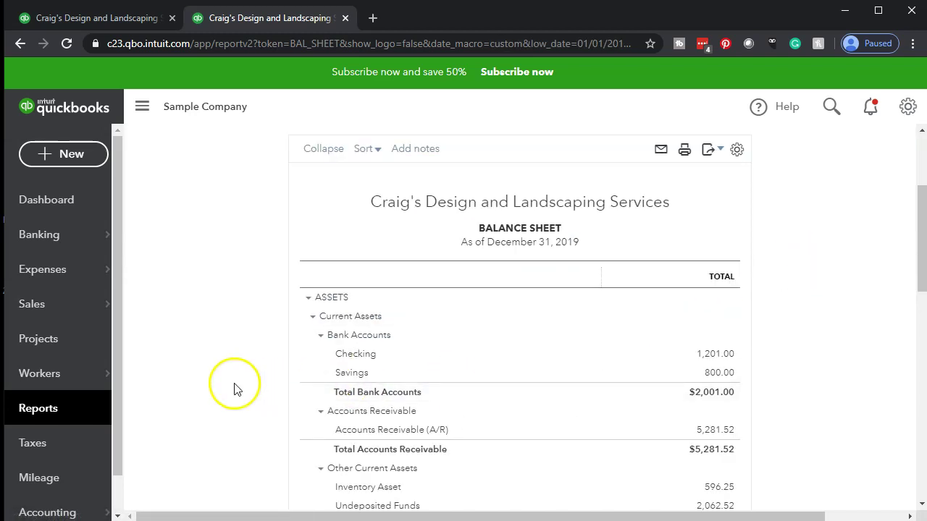
scroll(234, 387, "down", 1)
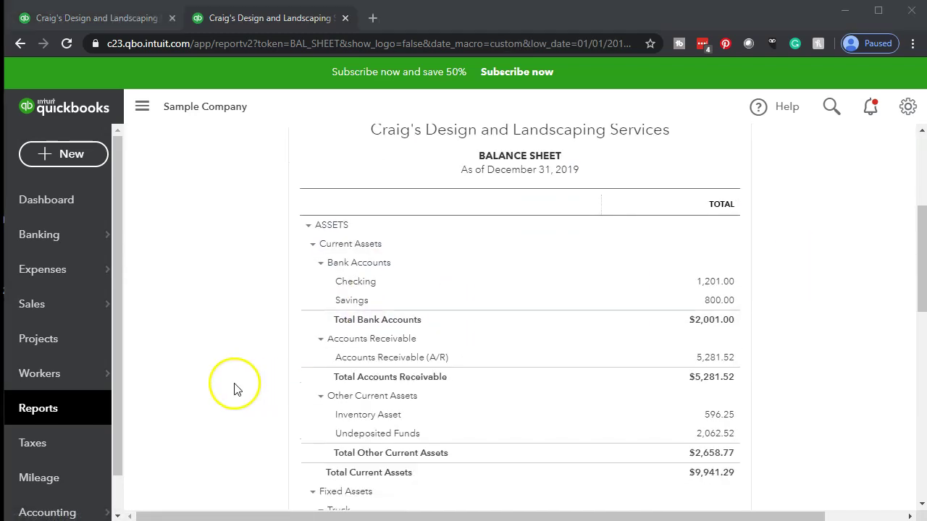
left_click(142, 109)
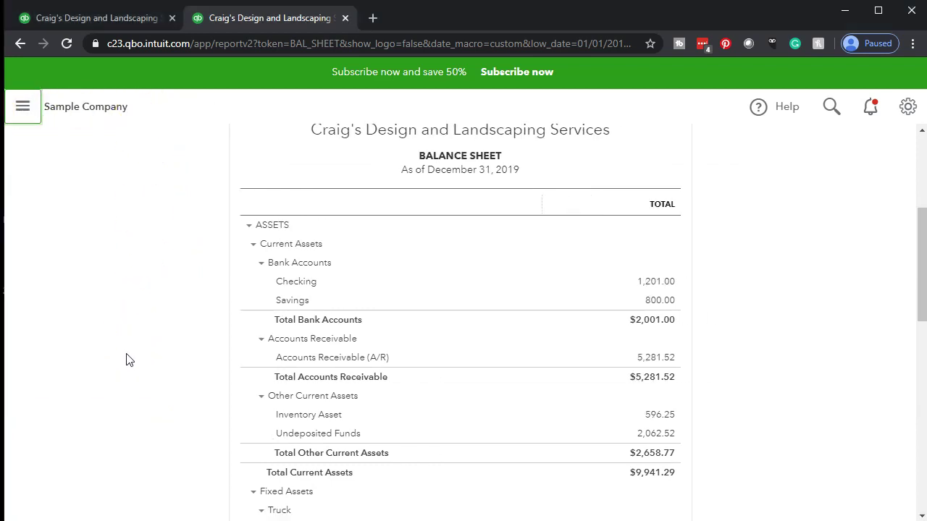
key("ctrl+plus")
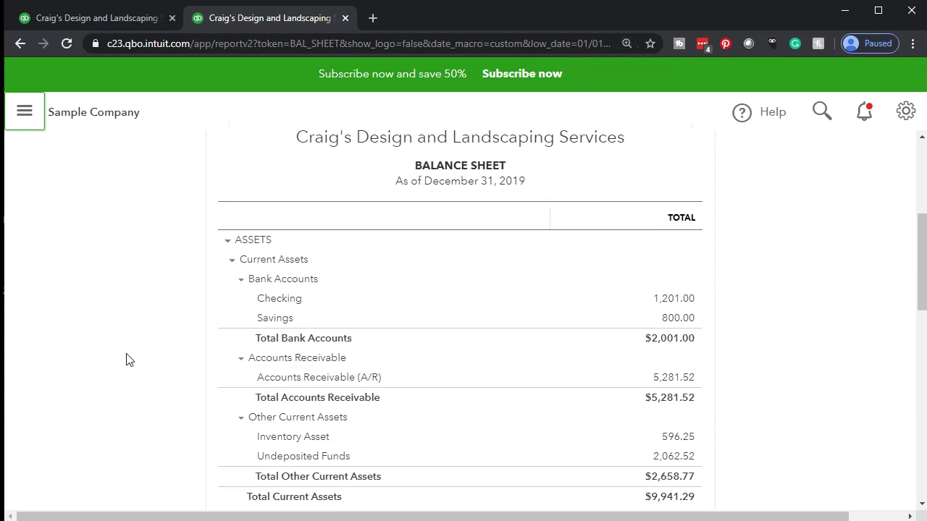
key("ctrl+plus")
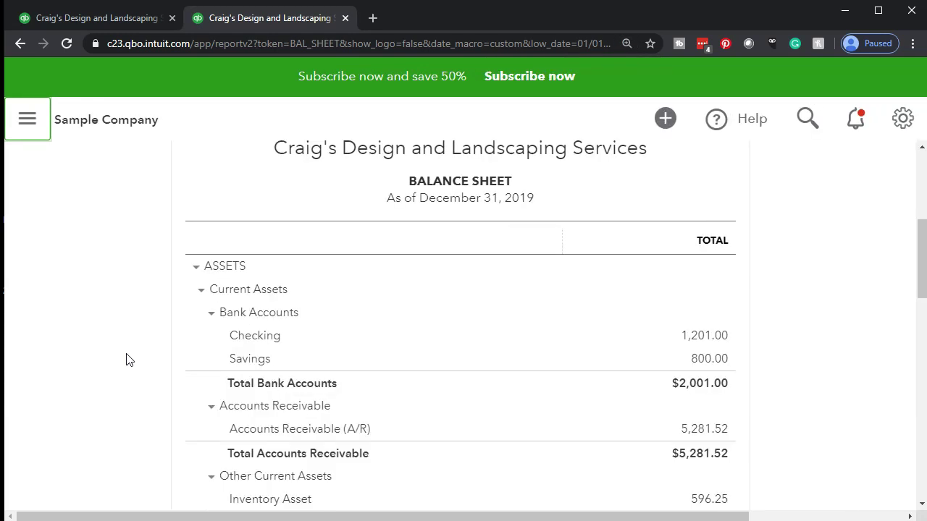
key("ctrl+plus")
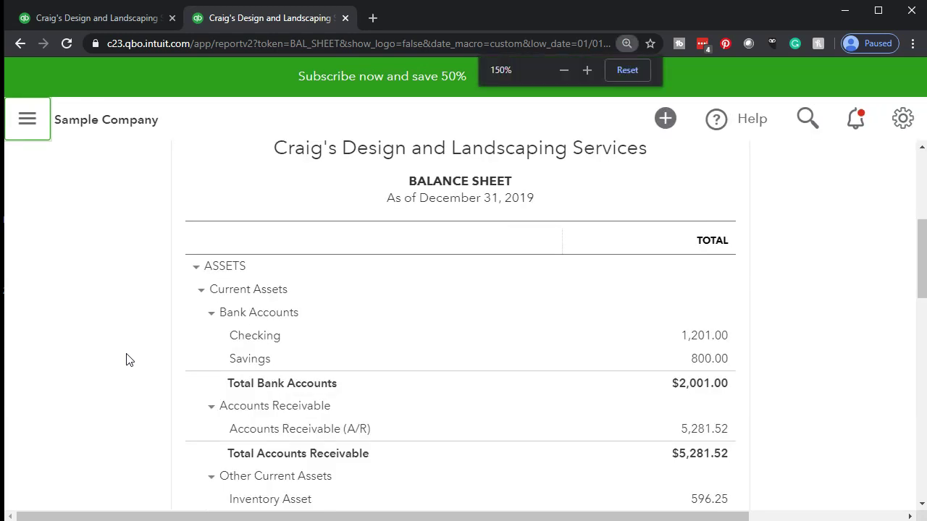
key("ctrl+minus")
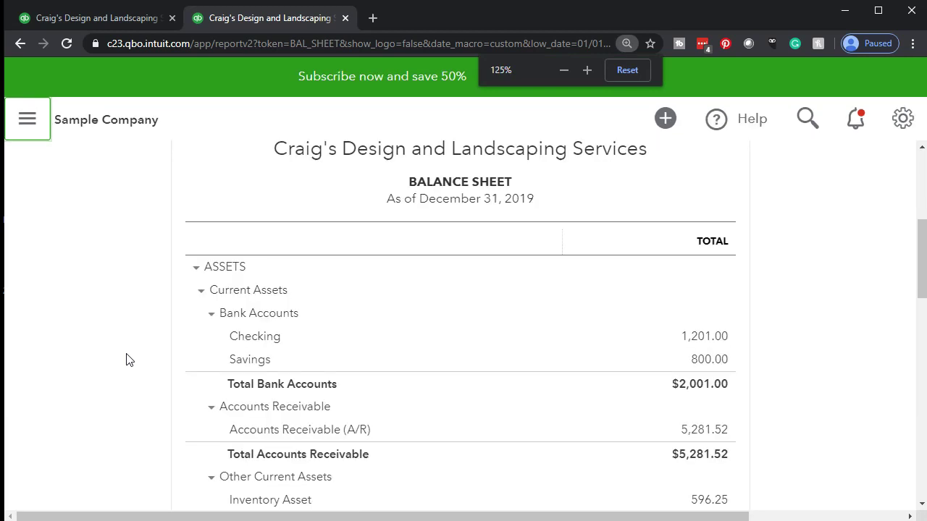
Open the transaction detail behind the Accounts Receivable (A/R) balance and shrink the page so the Amount column fits
scroll(126, 362, "down", 3)
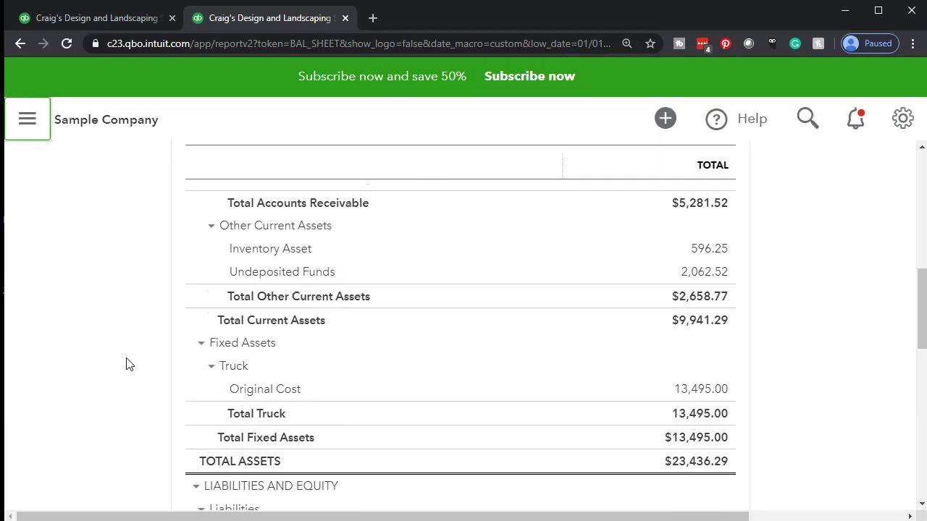
scroll(126, 364, "up", 1)
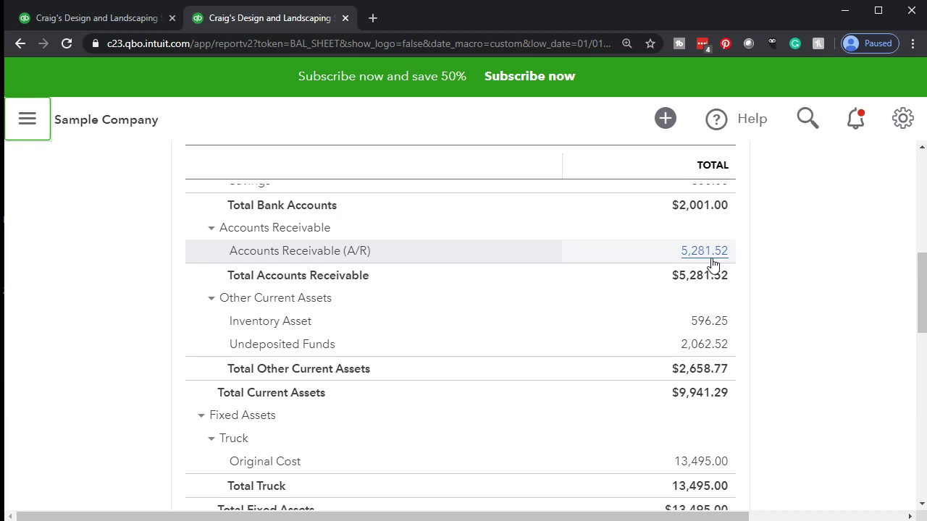
left_click(706, 251)
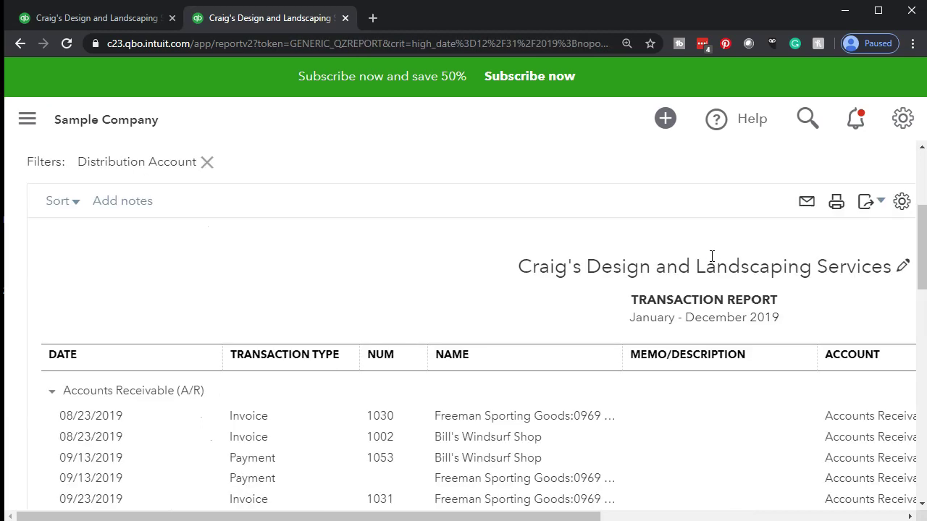
key("ctrl+minus")
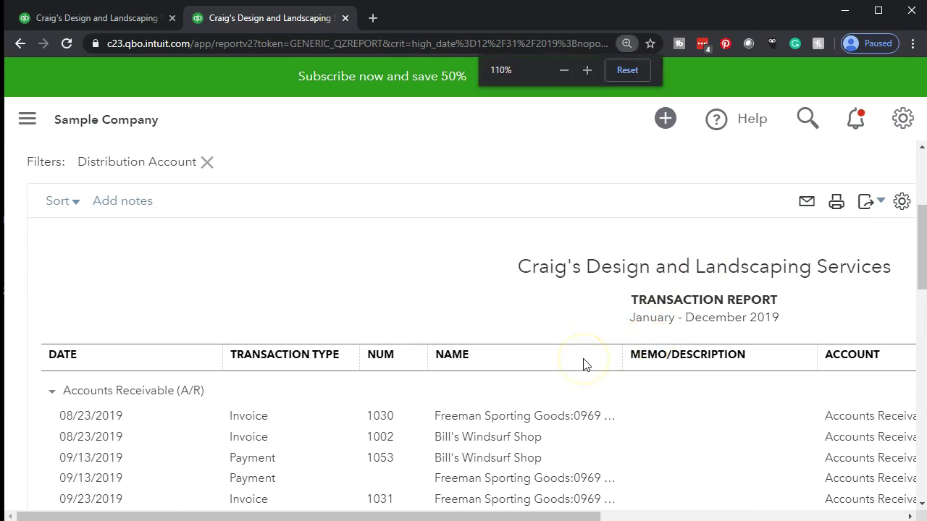
key("ctrl+minus")
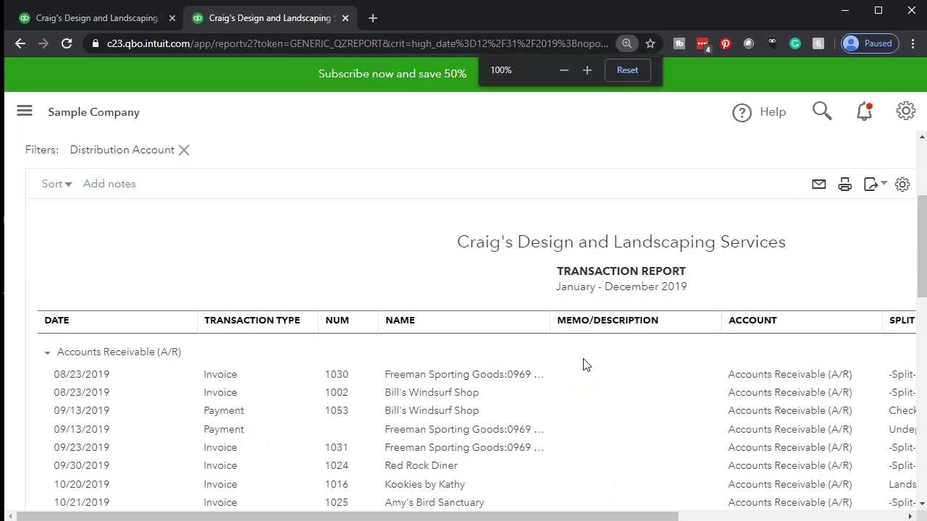
key("ctrl+minus")
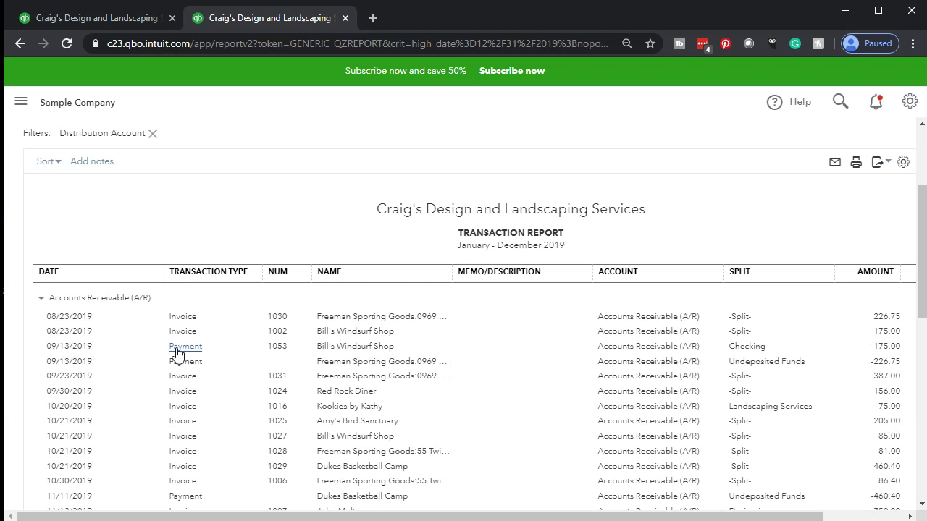
Return from the transaction detail to the Balance Sheet summary and enlarge the page to 125%
scroll(104, 423, "up", 3)
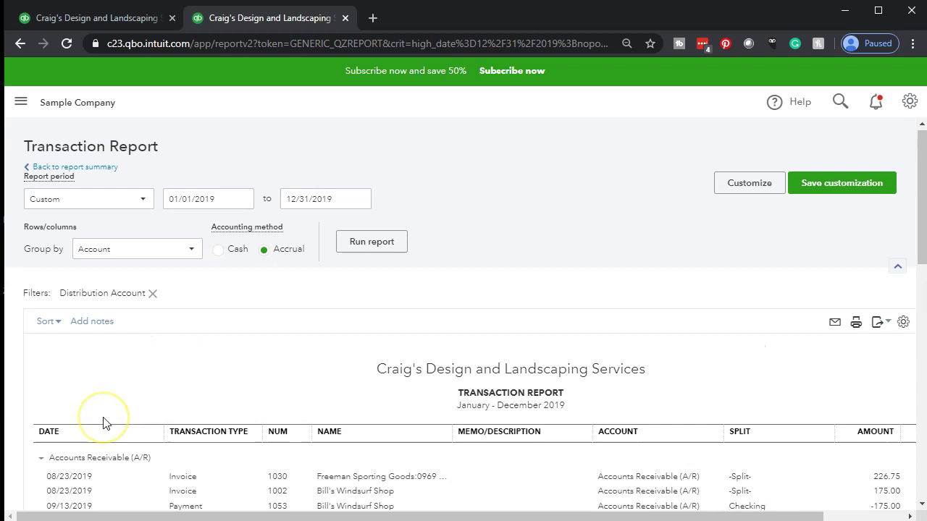
left_click(99, 174)
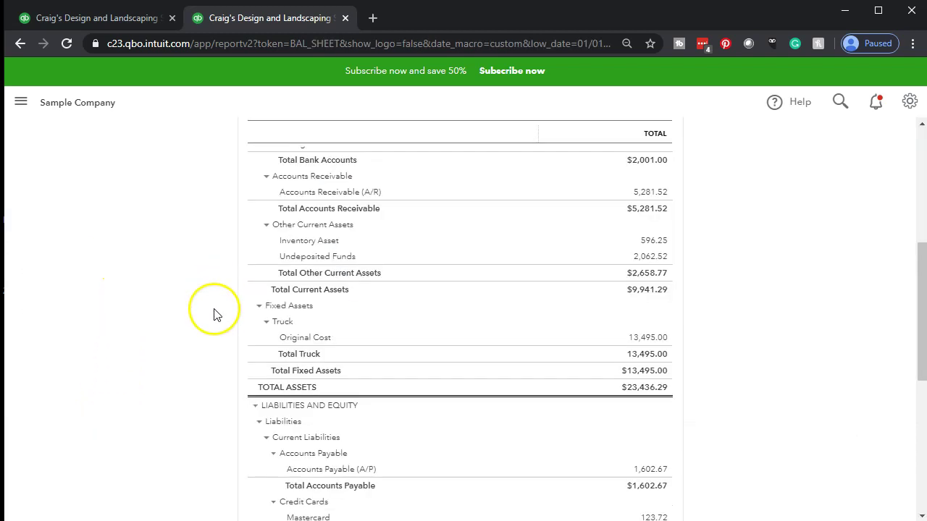
key("ctrl+plus")
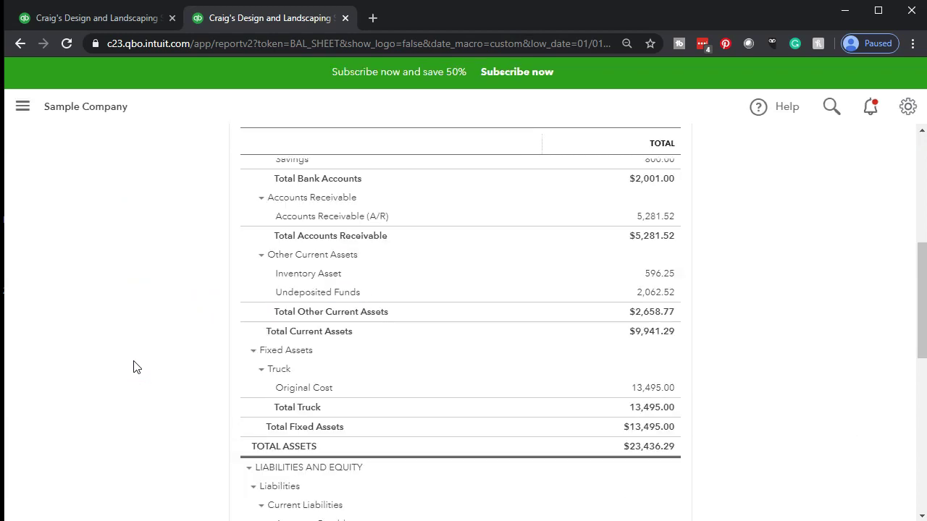
key("ctrl+plus")
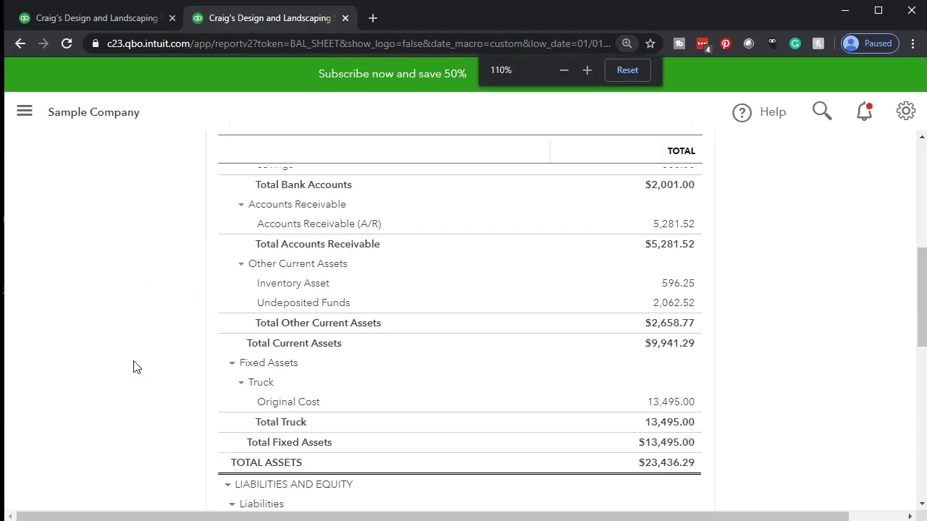
key("ctrl+plus")
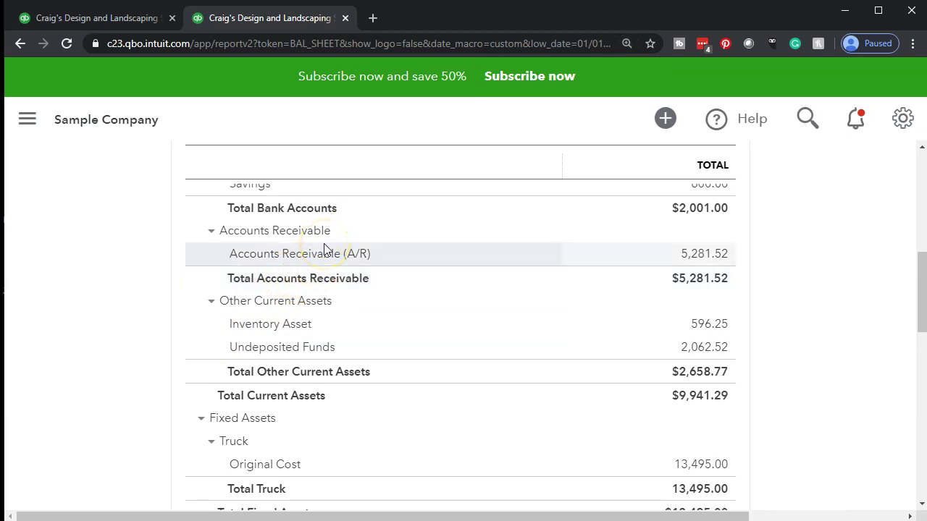
Switch to the first browser tab and open the company's Chart of Accounts list
scroll(324, 248, "up", 3)
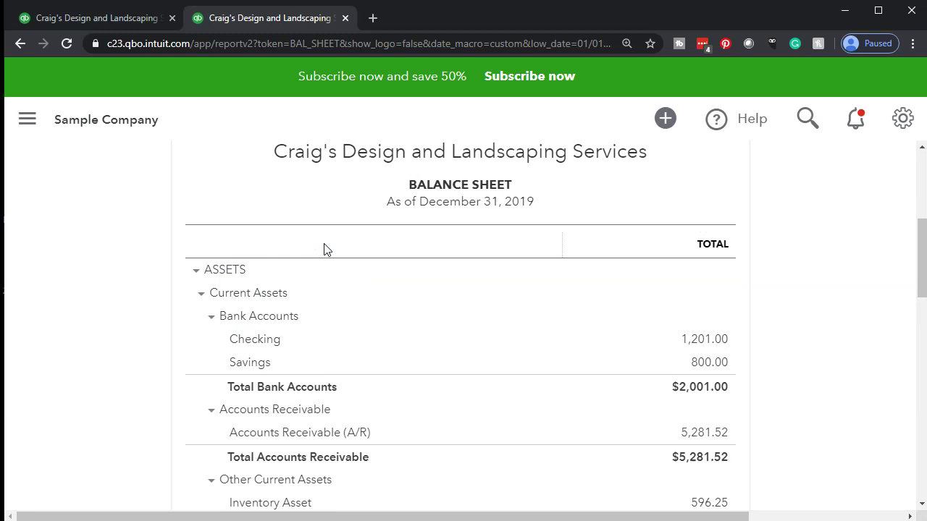
left_click(88, 20)
scroll(78, 370, "down", 3)
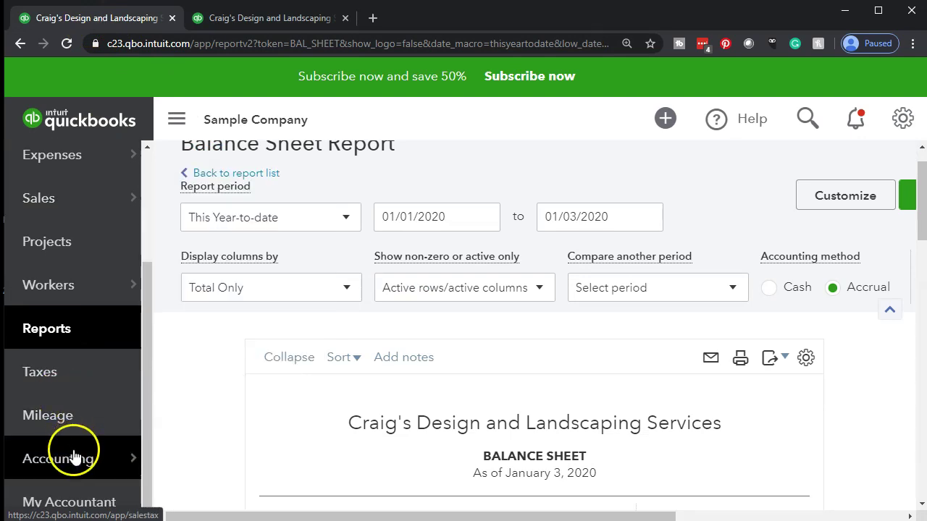
mouse_move(74, 459)
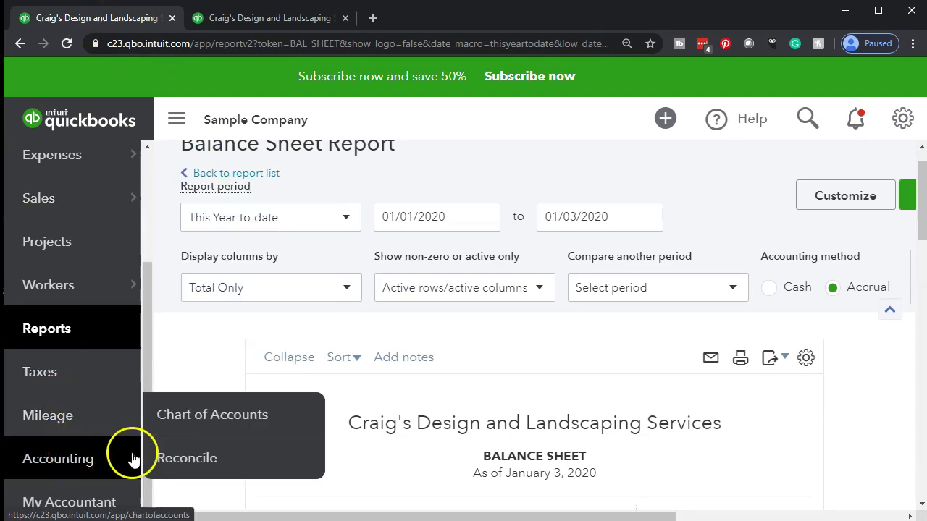
left_click(183, 423)
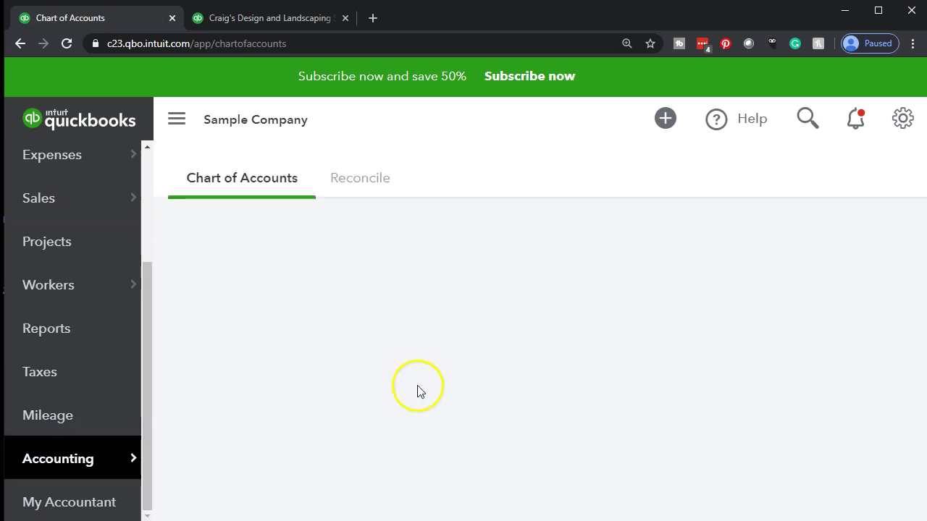
scroll(467, 423, "down", 1)
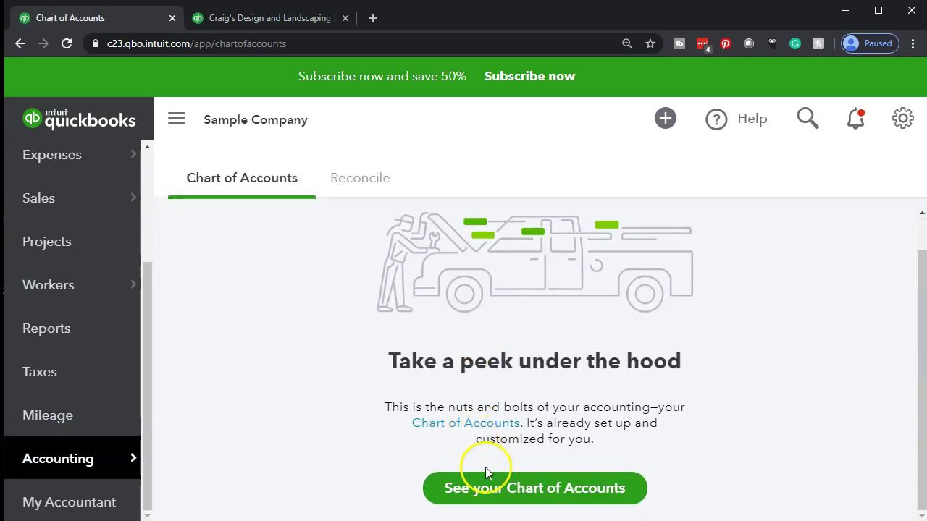
left_click(487, 486)
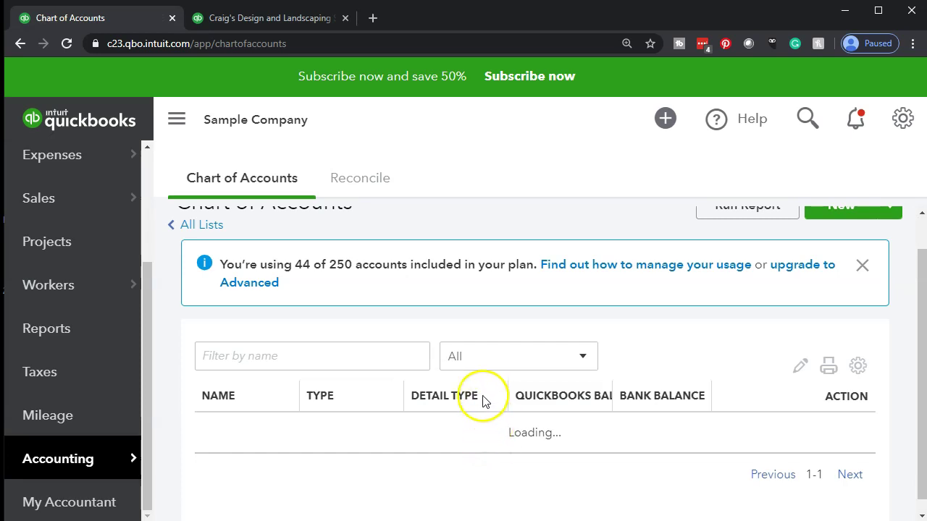
Widen the Type column in the Chart of Accounts so the full account types can be read
scroll(481, 400, "down", 3)
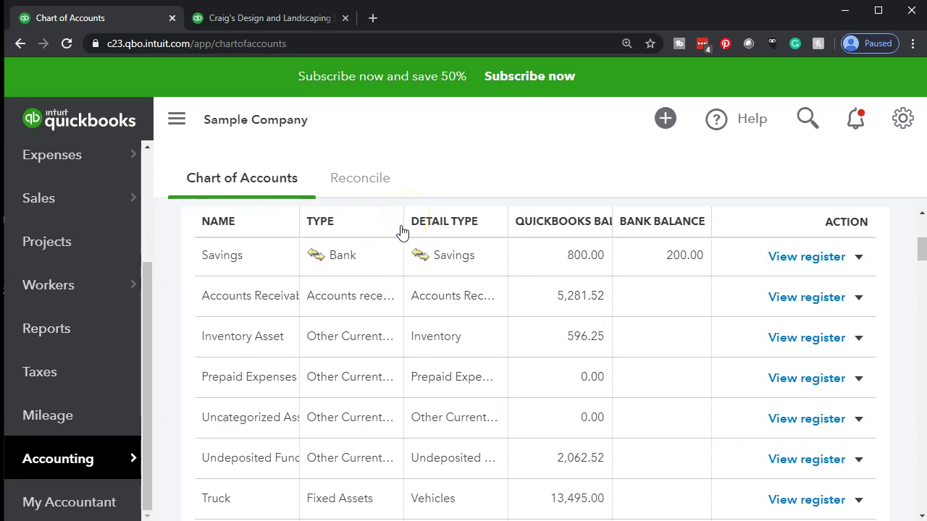
left_click_drag(402, 227, 464, 238)
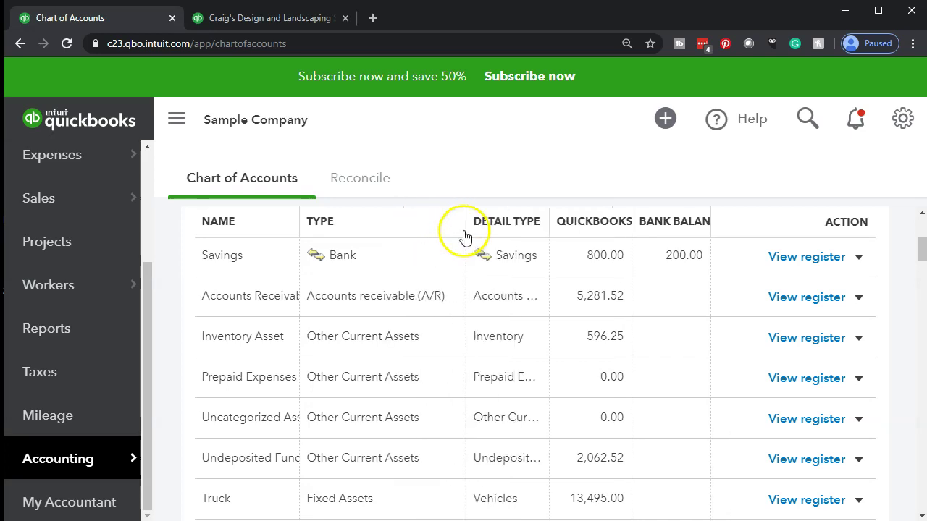
Compare the Accounts Receivable (A/R) account in the Chart of Accounts with its line on the Balance Sheet
left_click(419, 333)
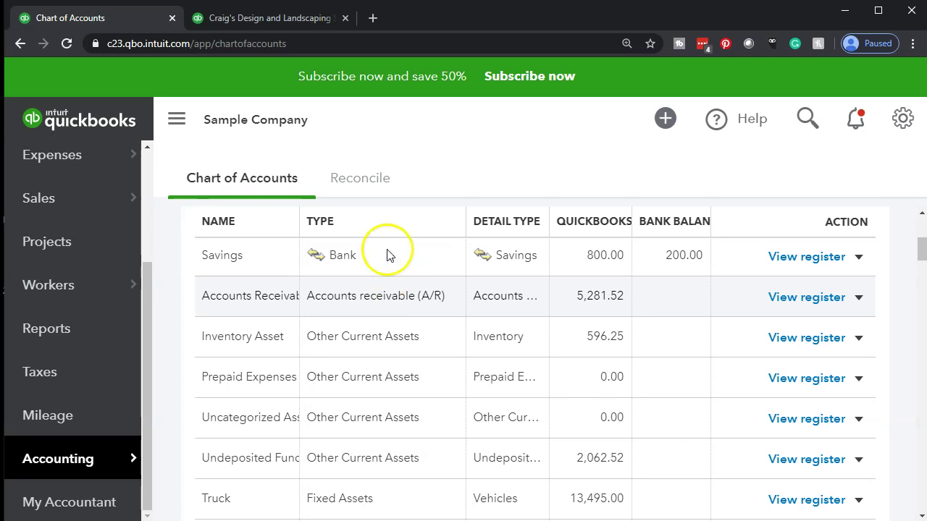
left_click(289, 25)
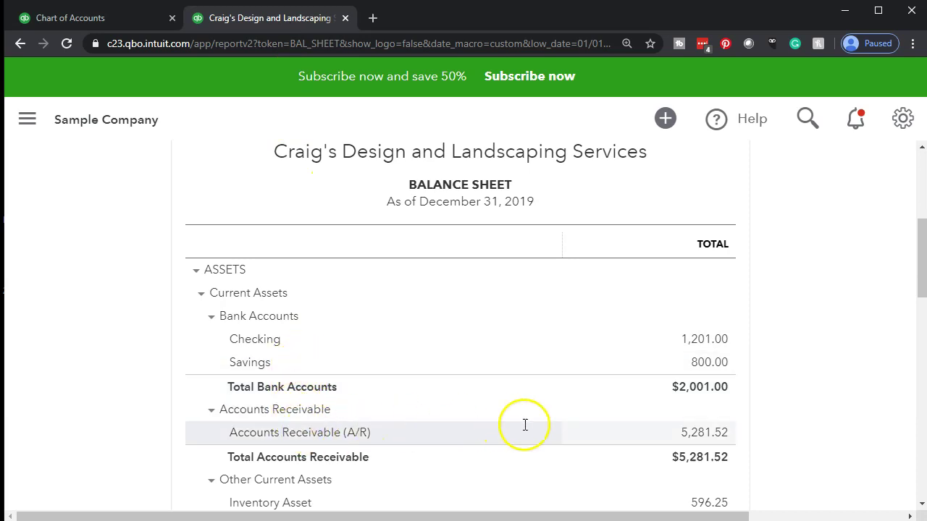
left_click(727, 444)
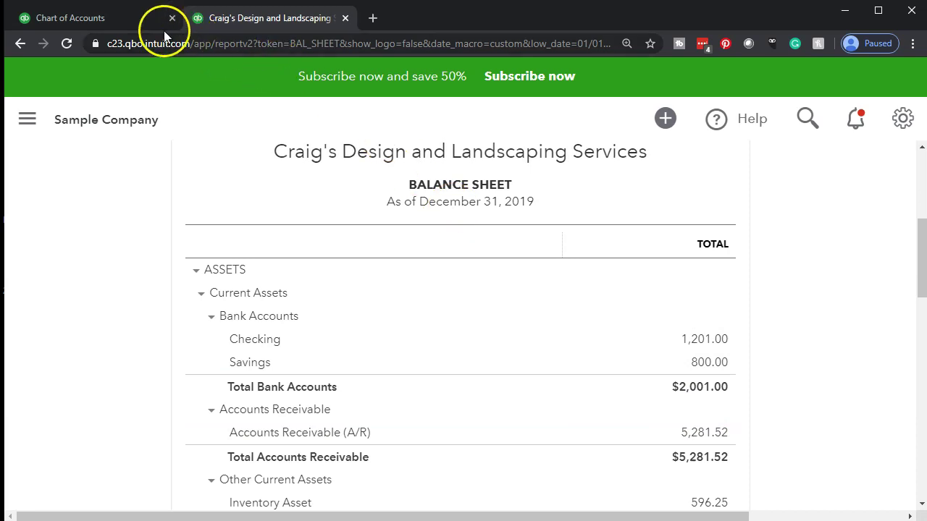
Return to the Chart of Accounts browser tab, open the Reports list and find the Who owes you section
left_click(125, 19)
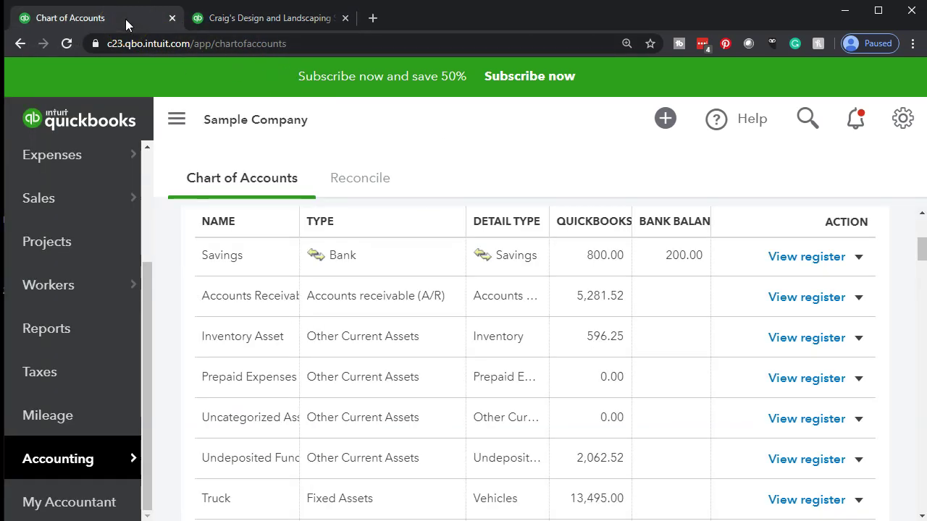
left_click(82, 335)
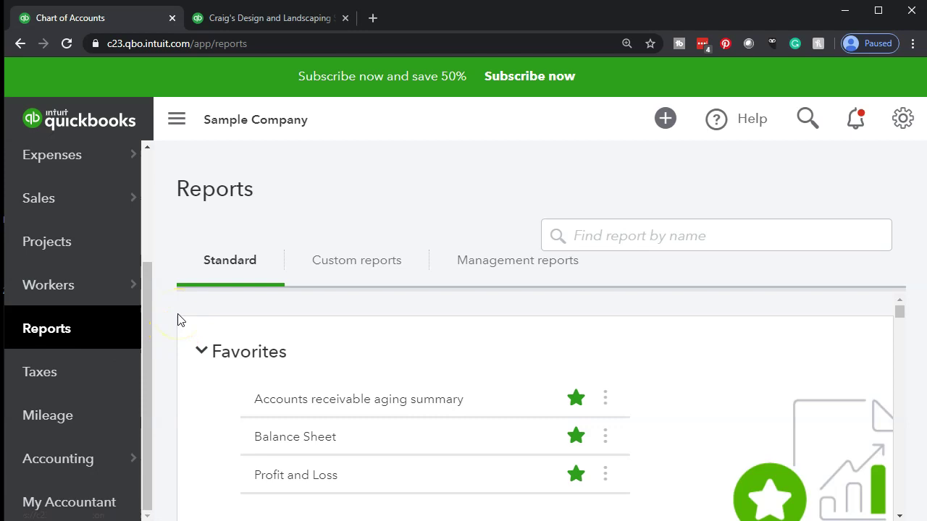
scroll(223, 343, "down", 3)
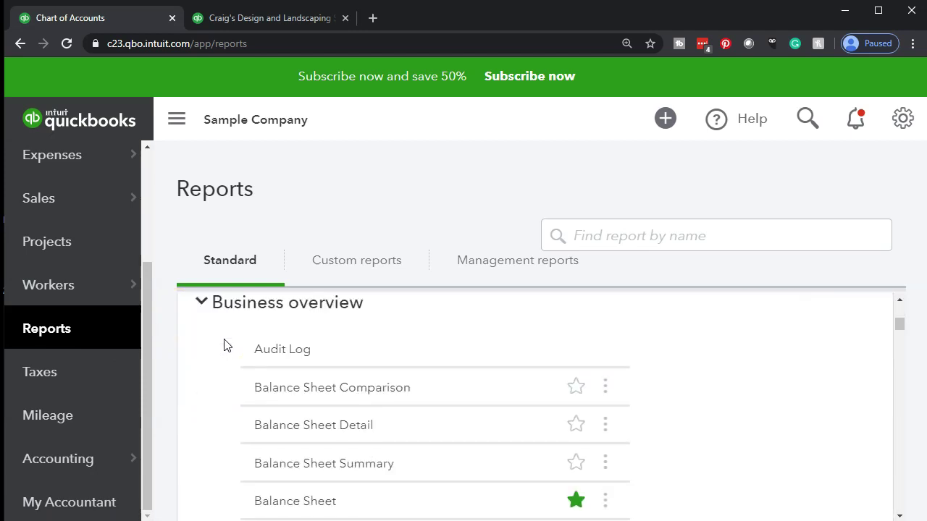
left_click(637, 355)
scroll(637, 360, "down", 5)
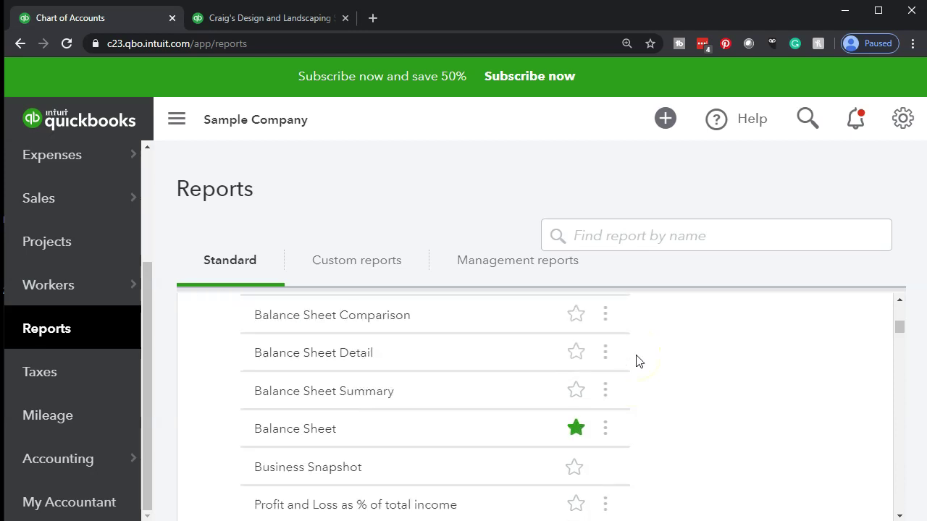
scroll(637, 360, "down", 4)
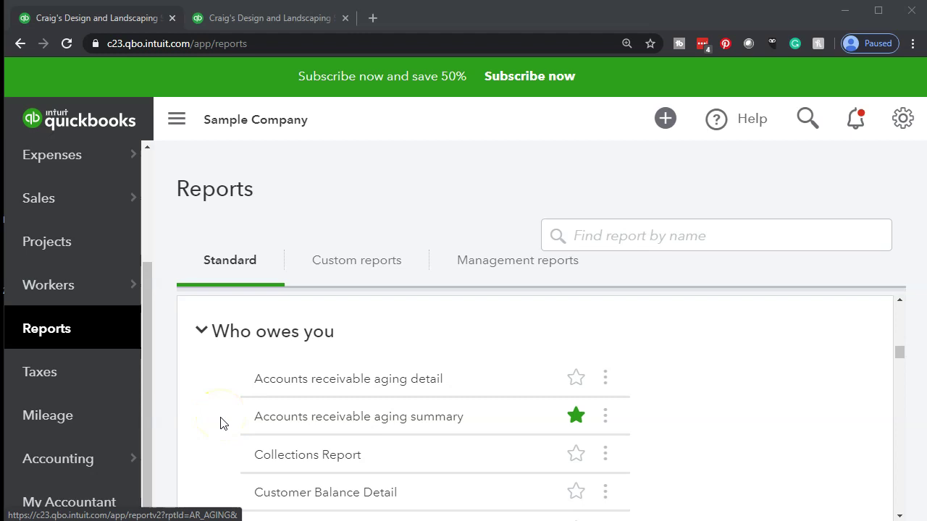
Open the Customer Balance Detail report from the Who owes you section and duplicate its browser tab
scroll(223, 421, "down", 1)
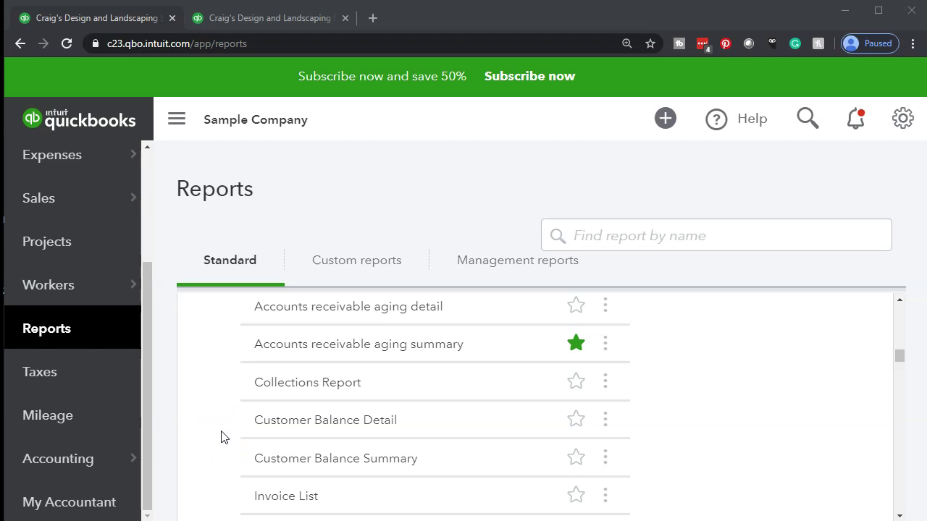
left_click(257, 465)
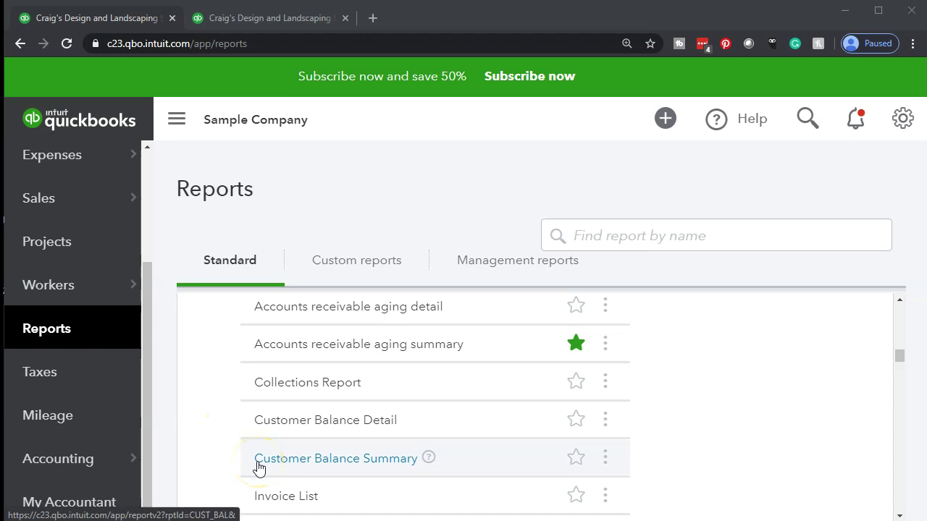
left_click(273, 428)
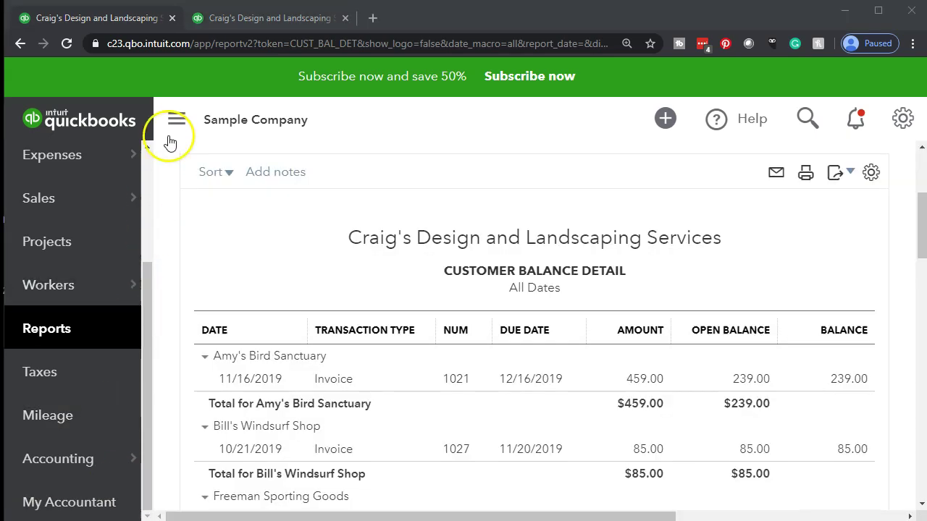
right_click(114, 21)
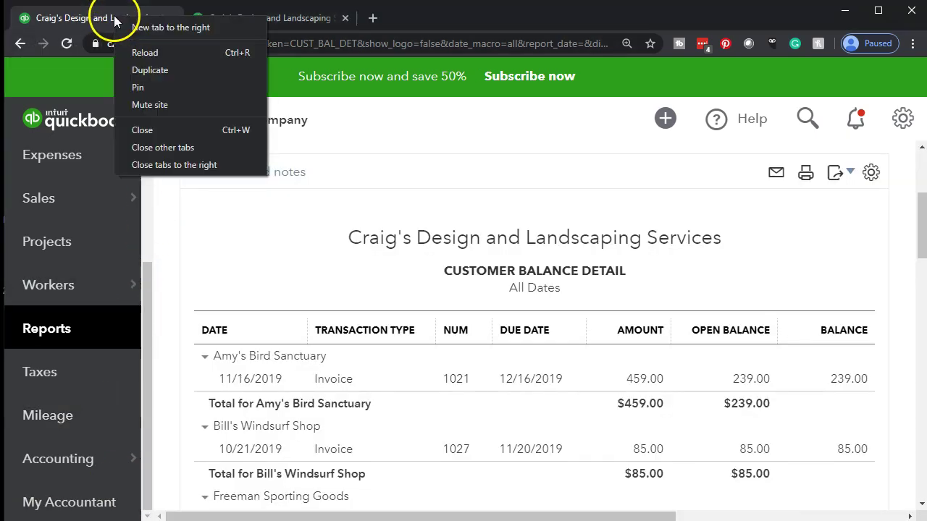
left_click(143, 70)
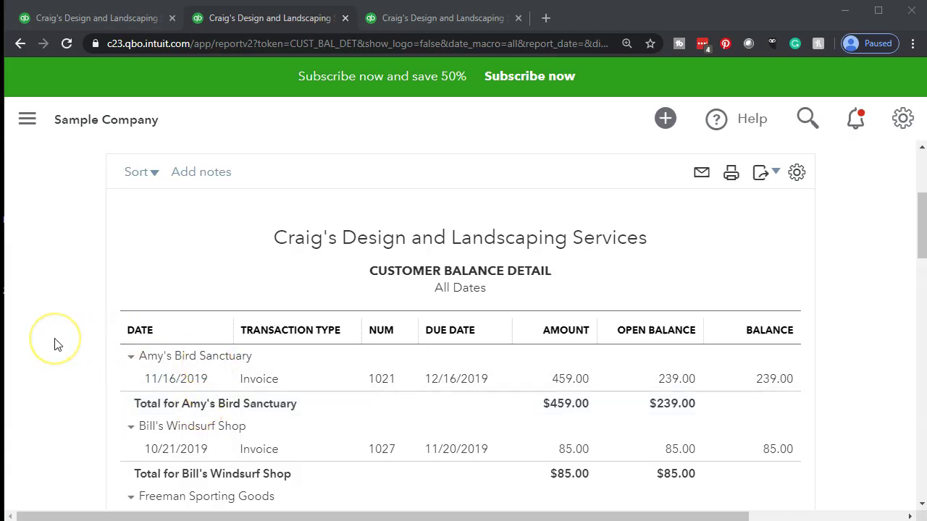
Compare the Balance Sheet's Accounts Receivable (A/R) balance with the total open balance at the end of Customer Balance Detail
left_click(447, 20)
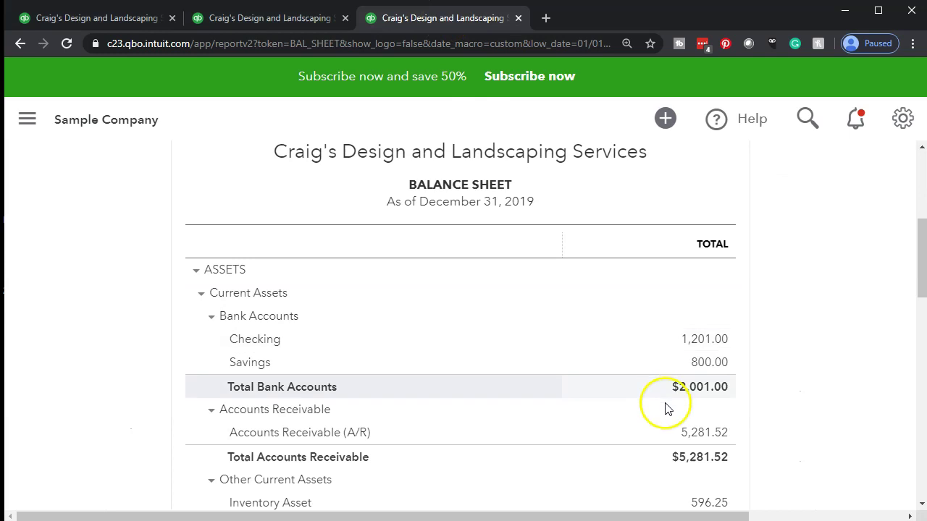
left_click(688, 433)
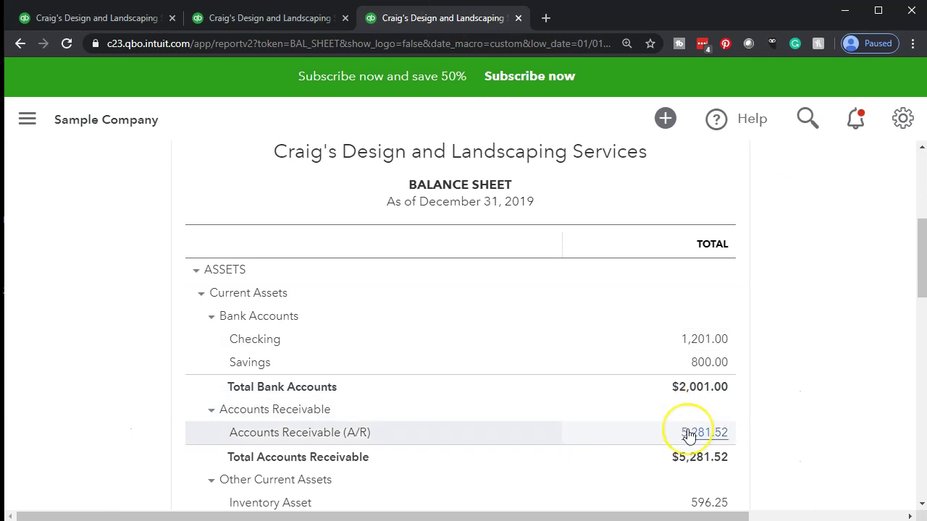
left_click(253, 21)
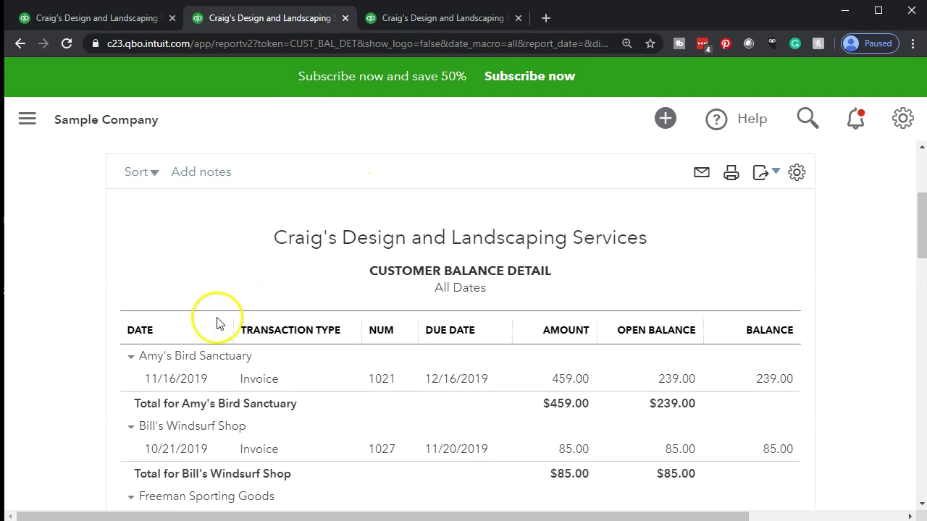
scroll(218, 322, "down", 15)
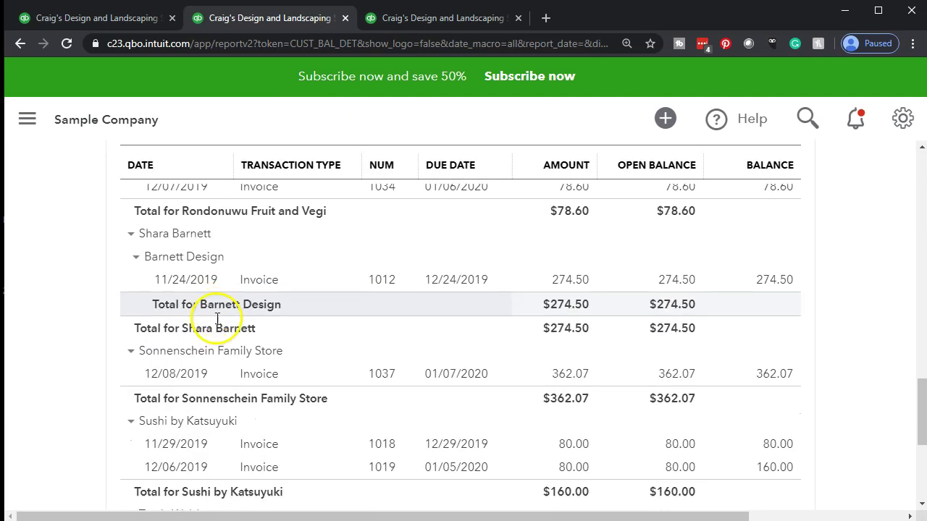
scroll(217, 319, "down", 4)
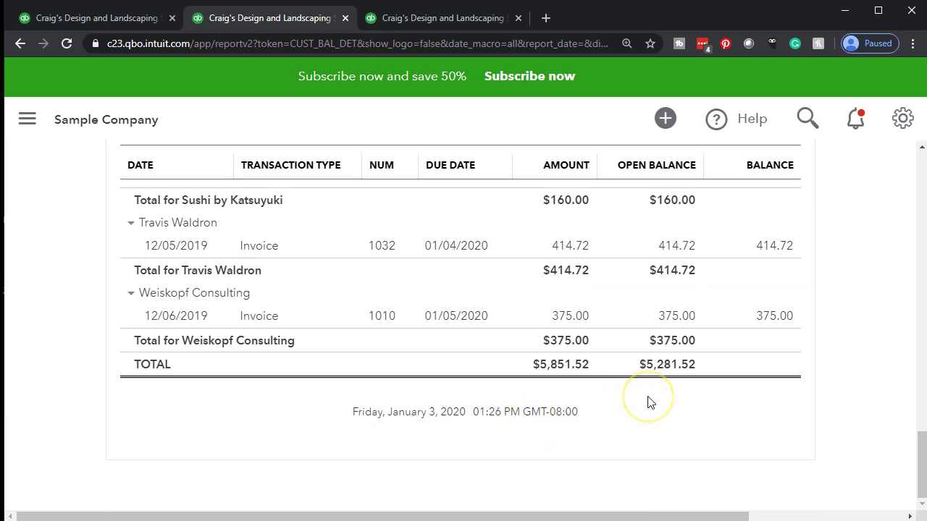
left_click(452, 24)
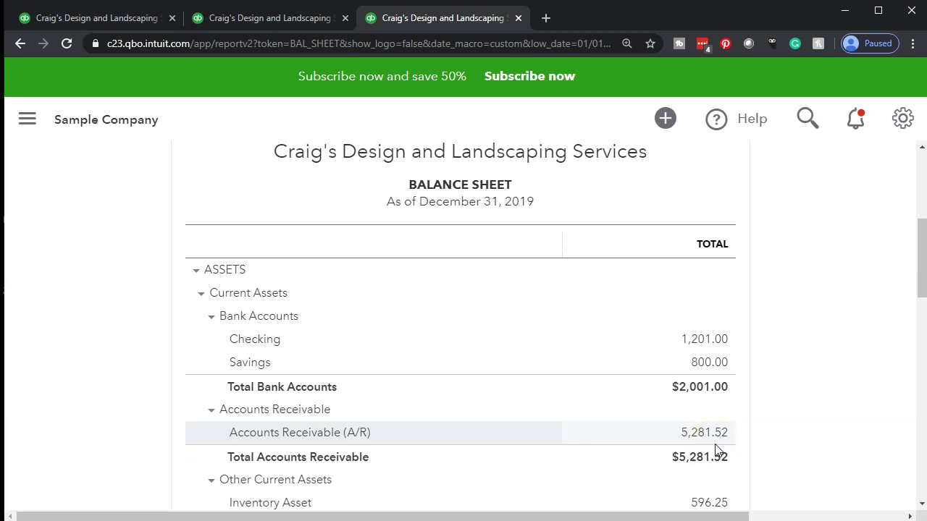
Return to Customer Balance Detail and review the open invoices listed under each customer, starting from the beginning of the report
left_click(268, 18)
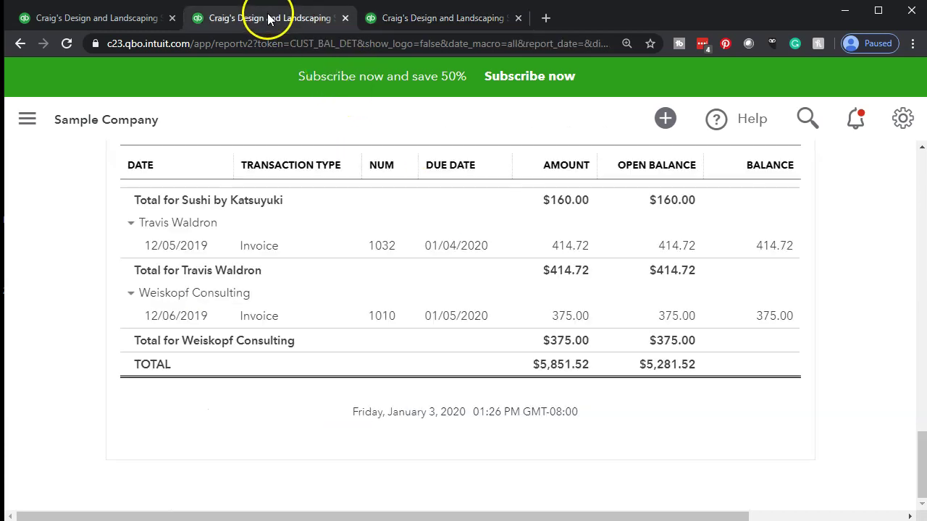
scroll(98, 391, "up", 1)
scroll(98, 391, "up", 2)
scroll(98, 391, "up", 5)
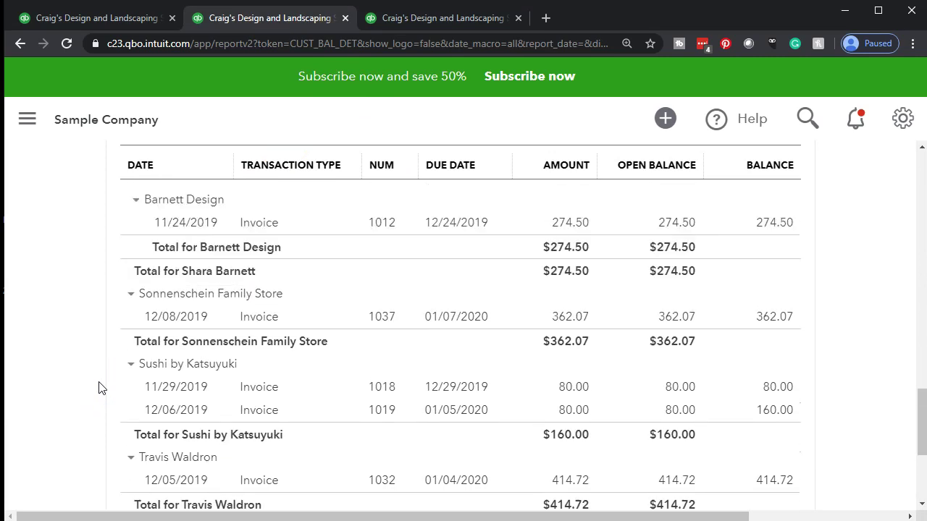
scroll(99, 388, "up", 10)
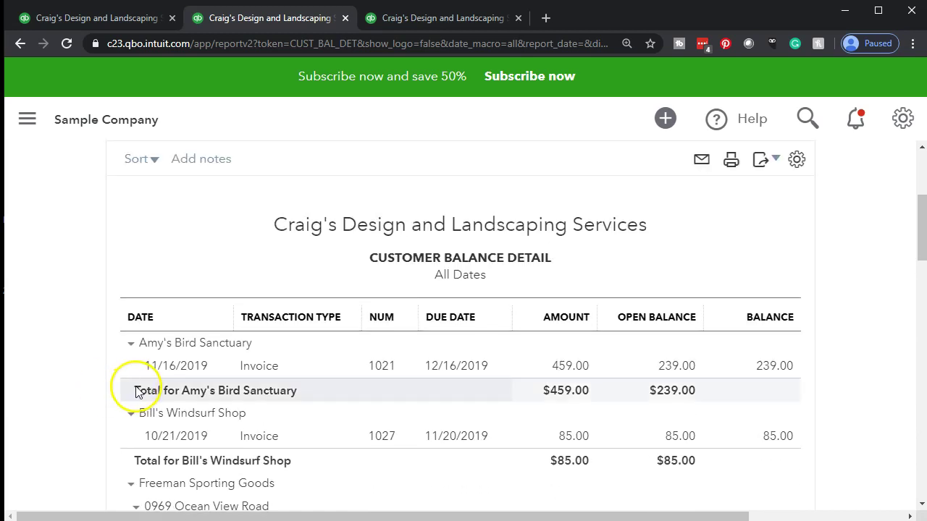
scroll(142, 449, "down", 1)
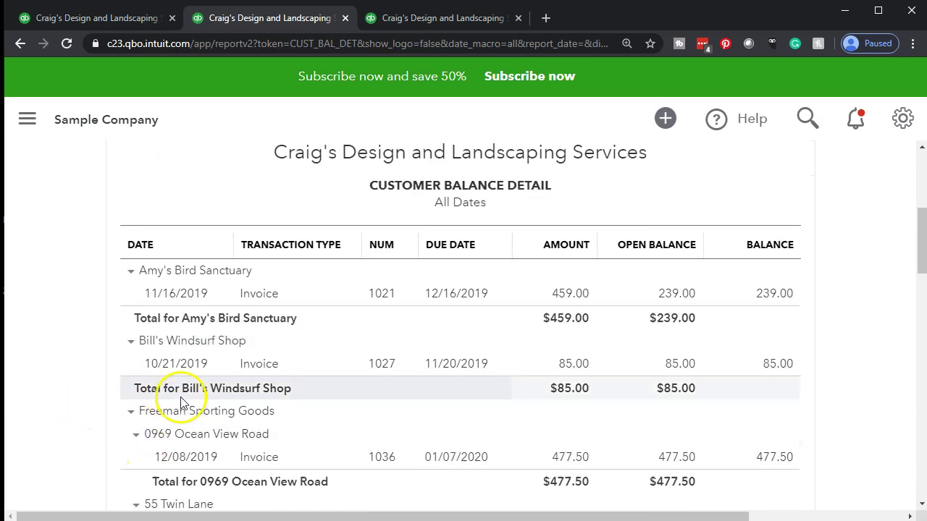
scroll(182, 404, "down", 2)
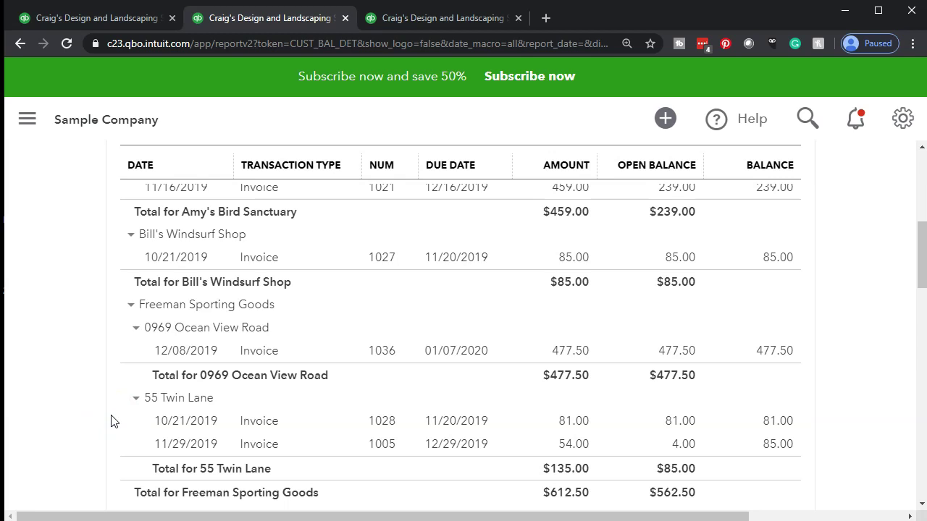
scroll(112, 421, "down", 1)
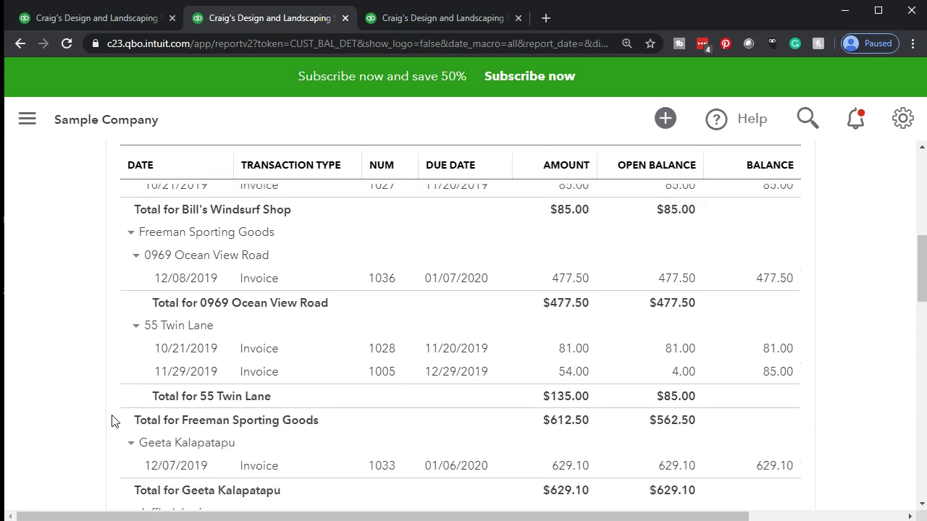
scroll(133, 408, "down", 2)
scroll(38, 463, "down", 2)
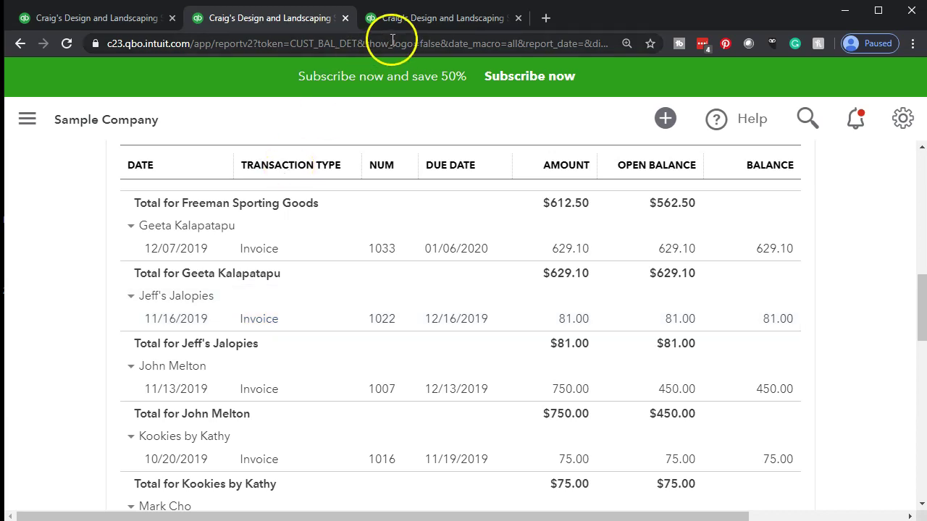
Recheck the Balance Sheet's Accounts Receivable section against the grand total and the last customers' invoices in Customer Balance Detail
left_click(407, 20)
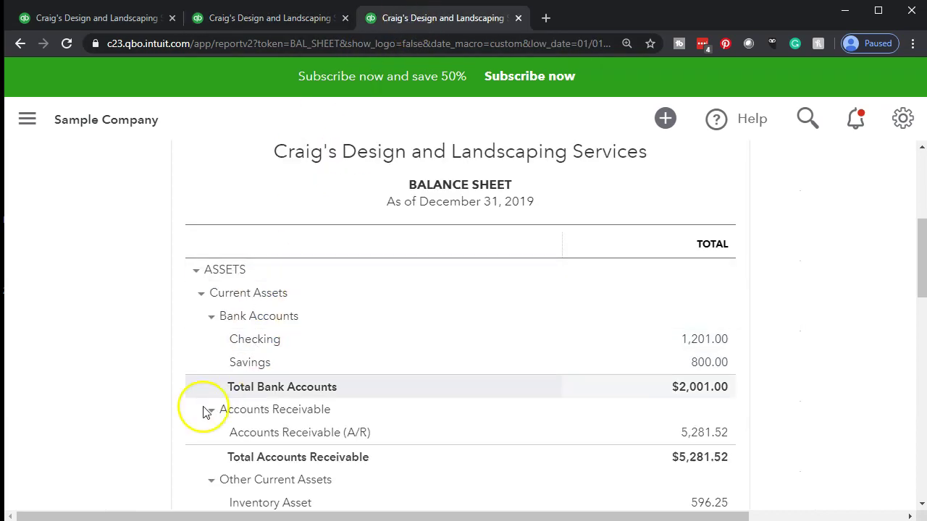
scroll(184, 421, "down", 2)
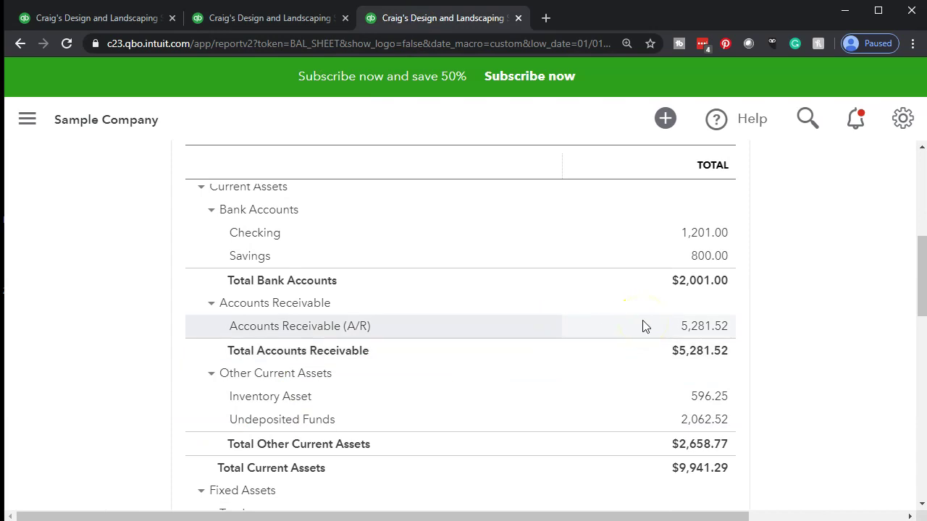
left_click(286, 19)
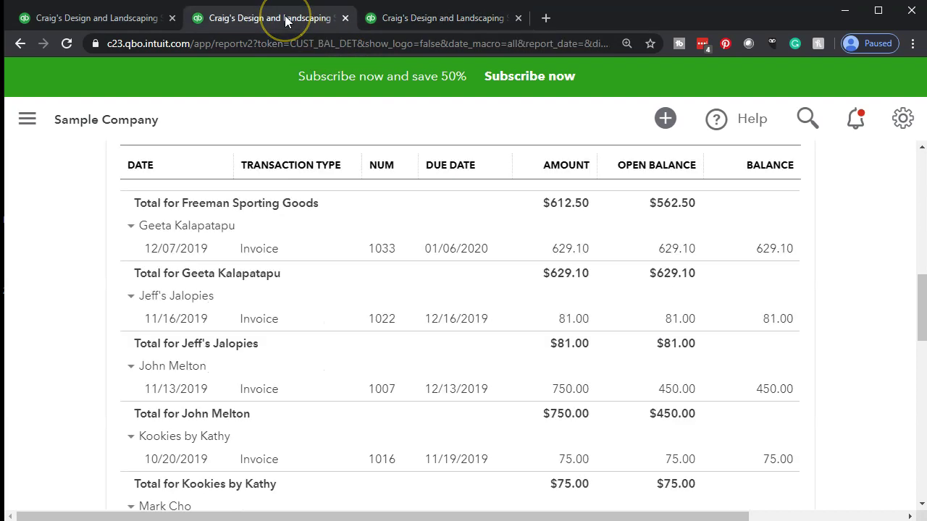
scroll(304, 248, "down", 5)
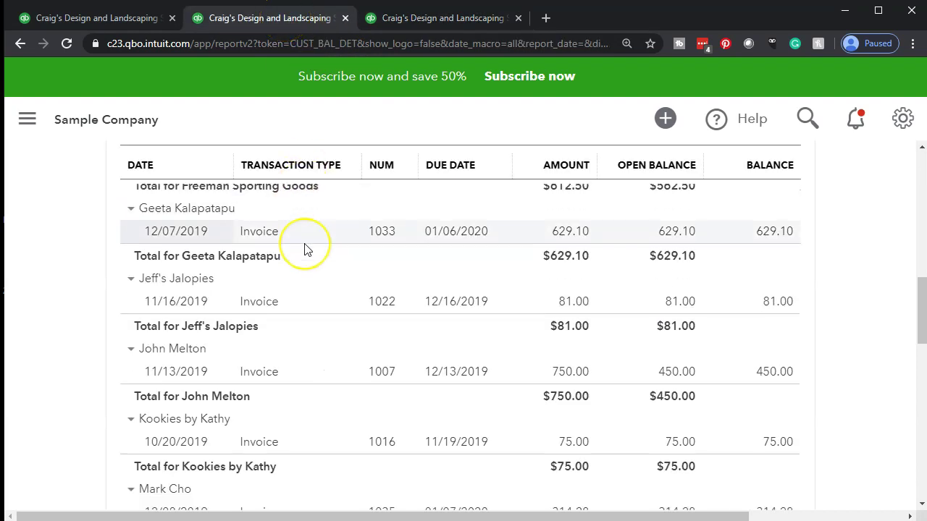
scroll(304, 248, "down", 5)
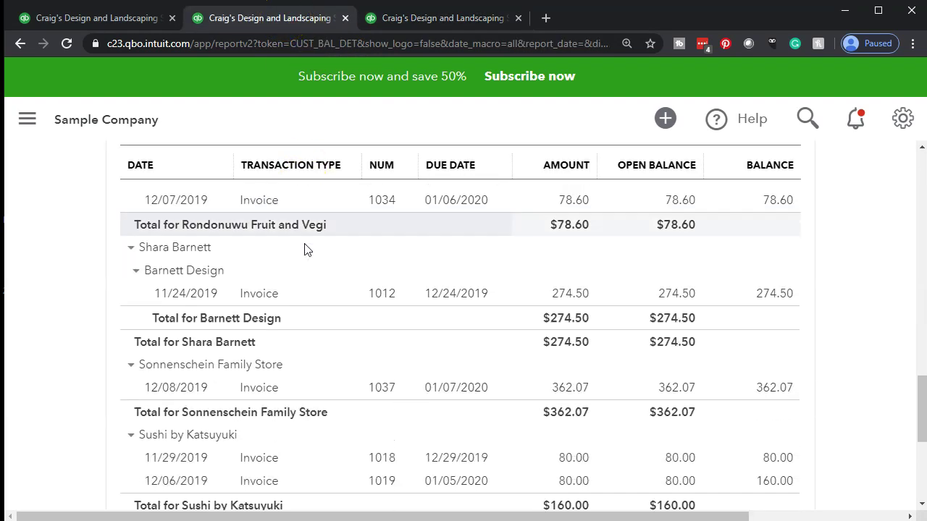
scroll(305, 244, "down", 2)
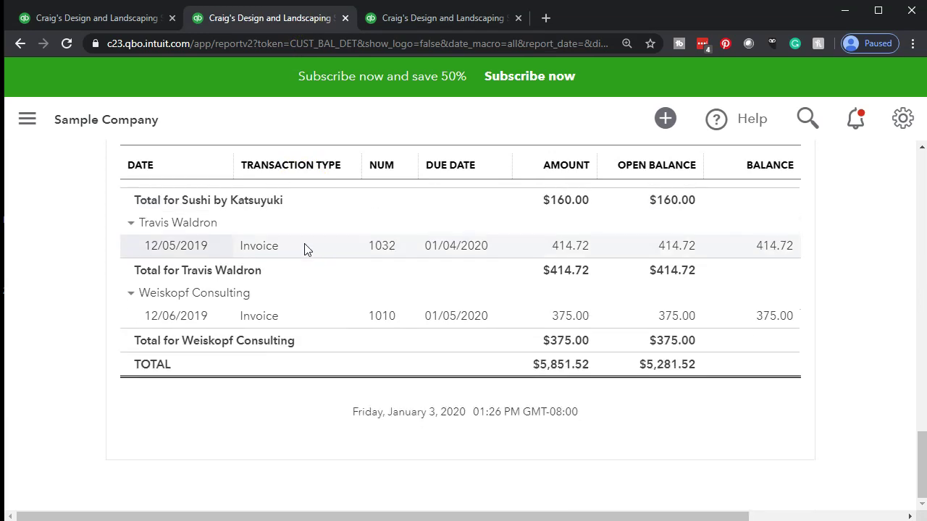
left_click(424, 27)
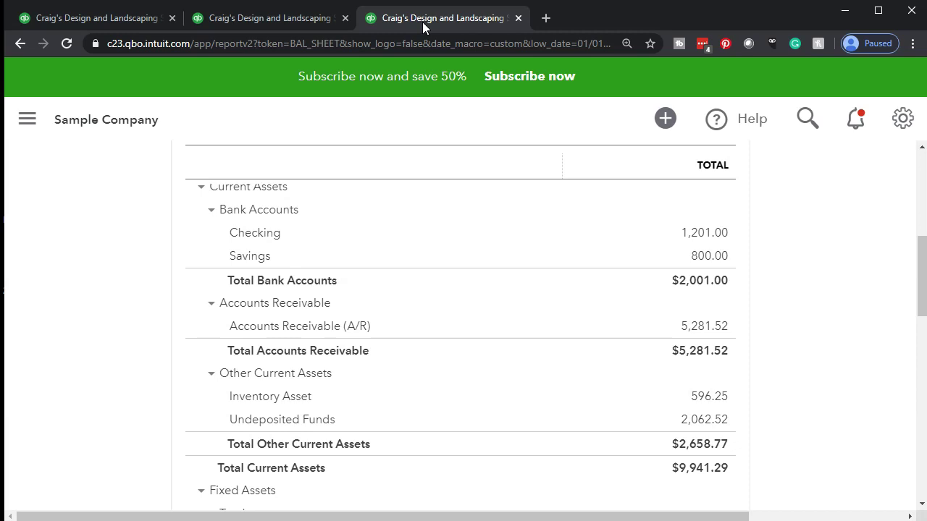
left_click(243, 22)
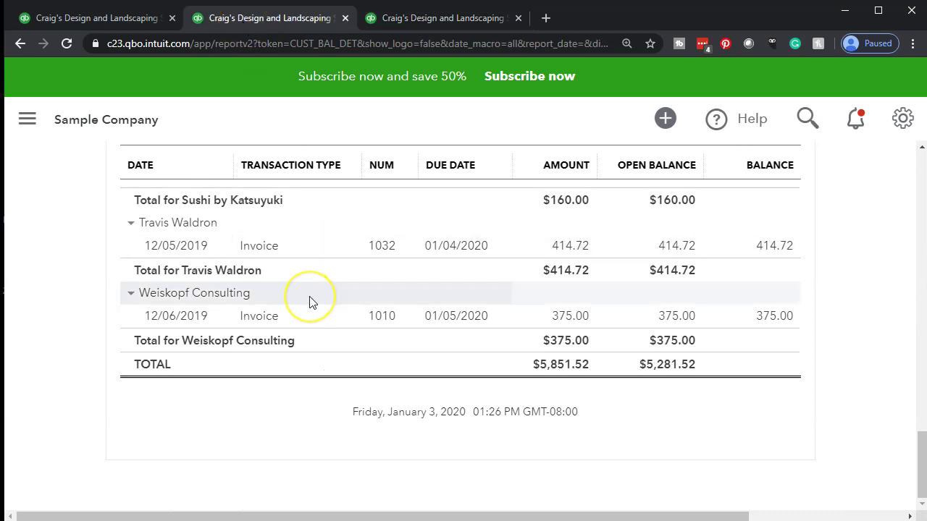
scroll(310, 300, "up", 2)
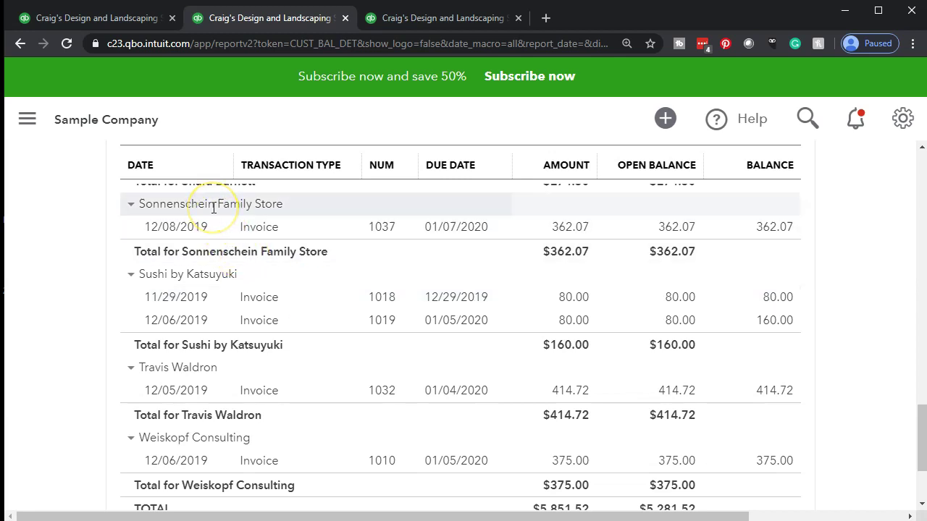
In the first browser tab, return to the reports list and open the Accounts receivable aging detail report under Who owes you
left_click(102, 22)
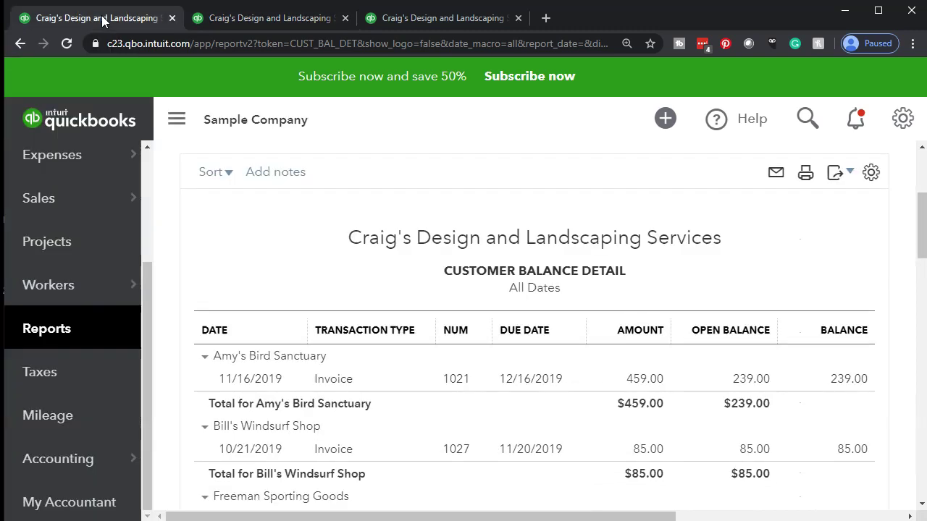
left_click(45, 331)
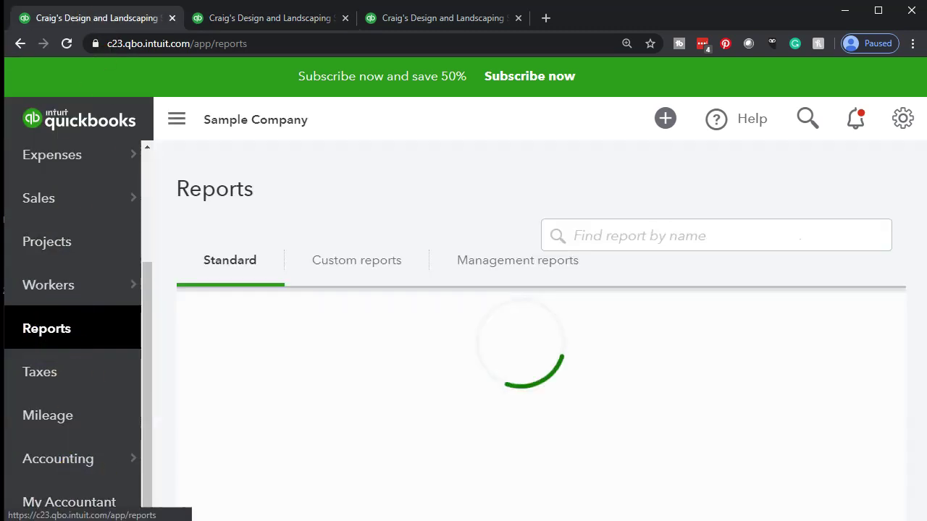
scroll(386, 426, "down", 8)
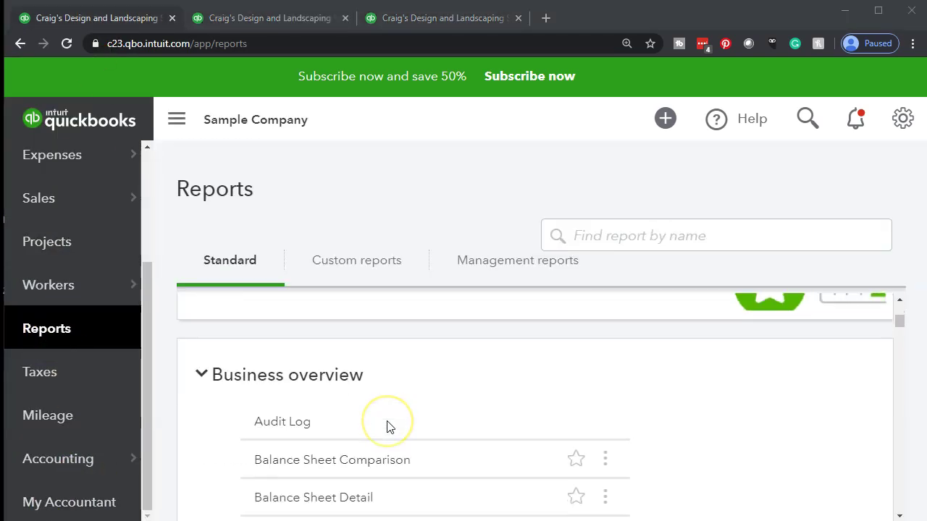
scroll(387, 426, "down", 8)
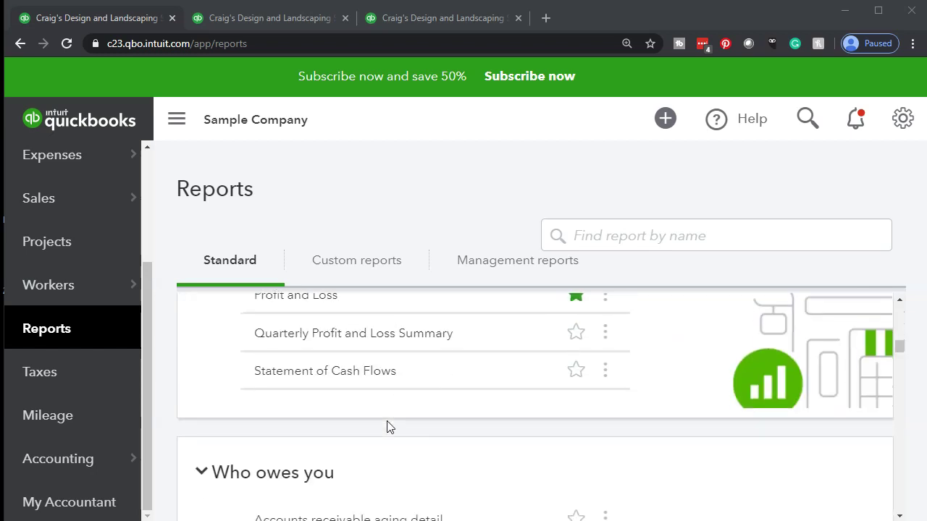
scroll(386, 426, "down", 6)
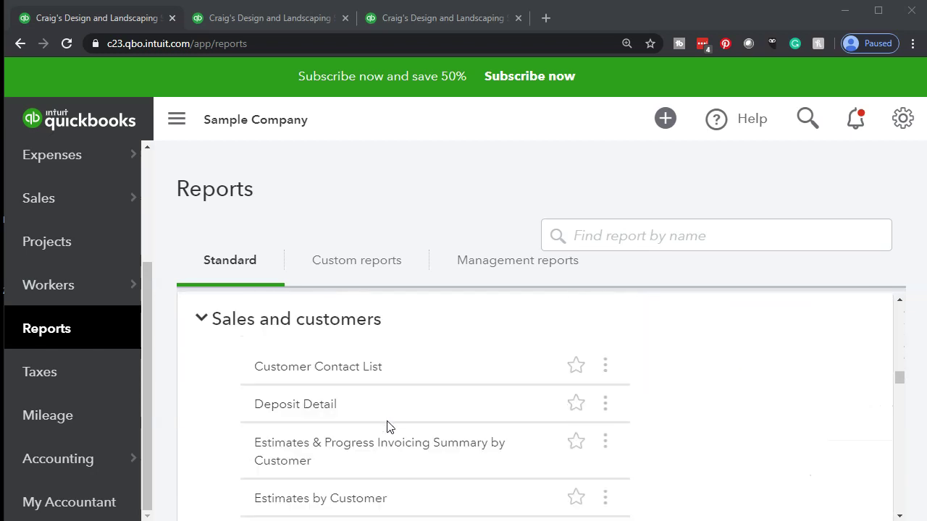
scroll(387, 426, "up", 7)
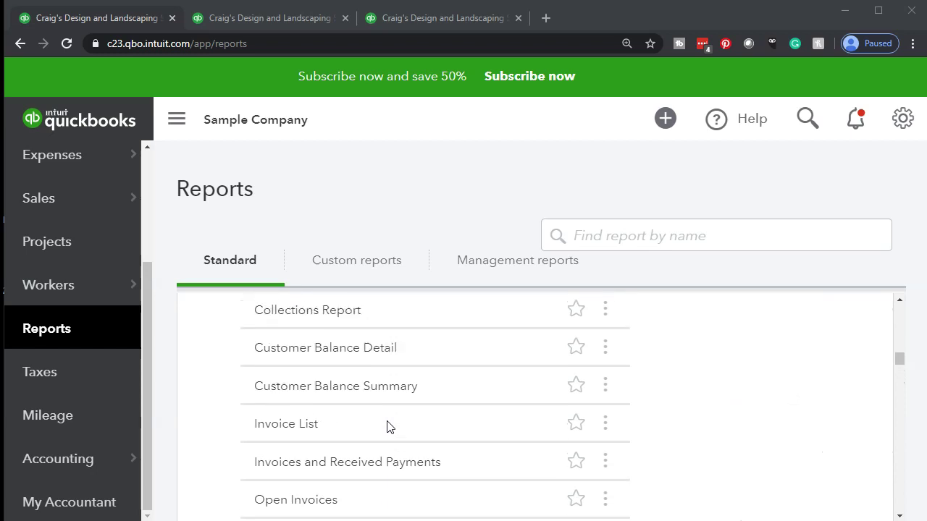
scroll(387, 425, "up", 1)
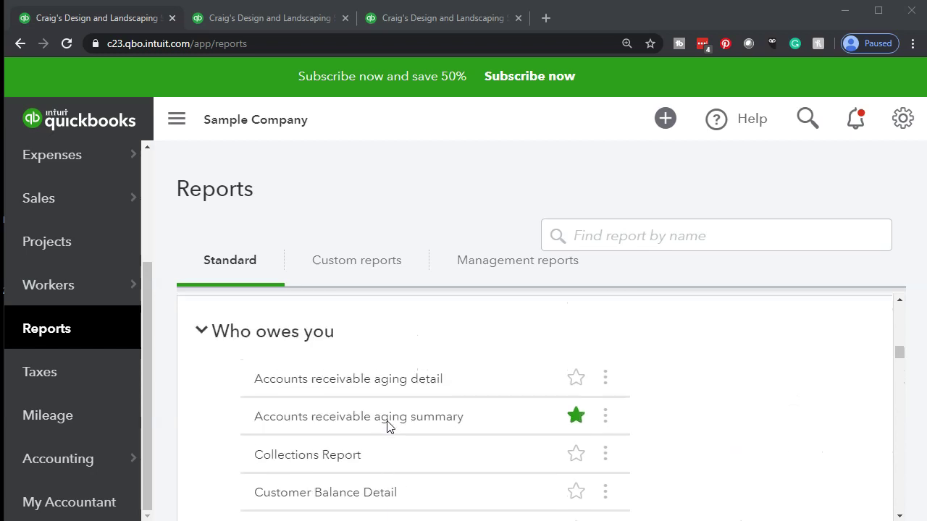
left_click(393, 380)
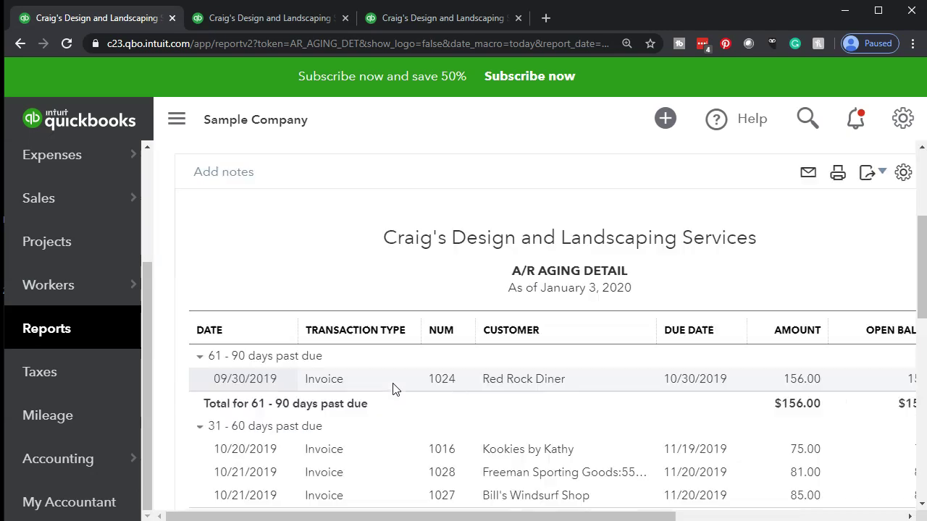
left_click(397, 391)
Set the A/R Aging Detail report's as-of date to 12/31/2019 and rerun the report
scroll(397, 396, "up", 3)
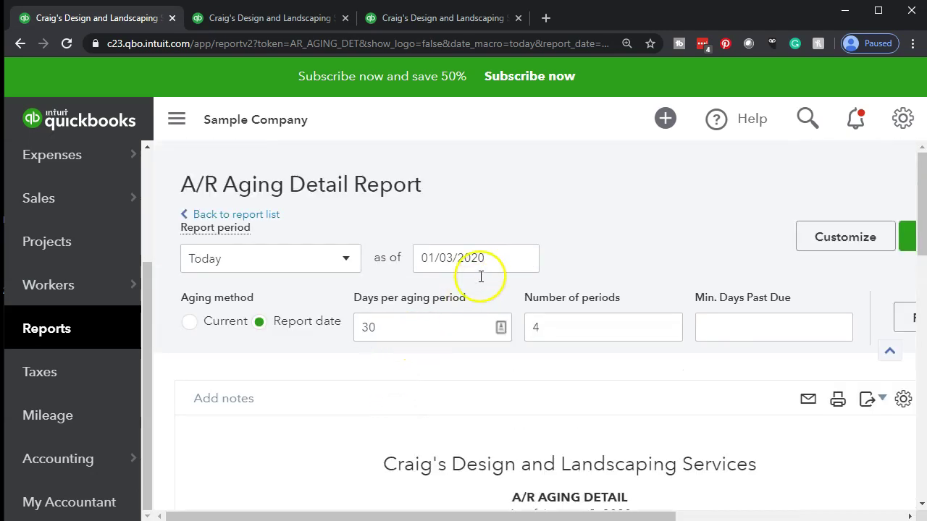
left_click_drag(495, 254, 413, 247)
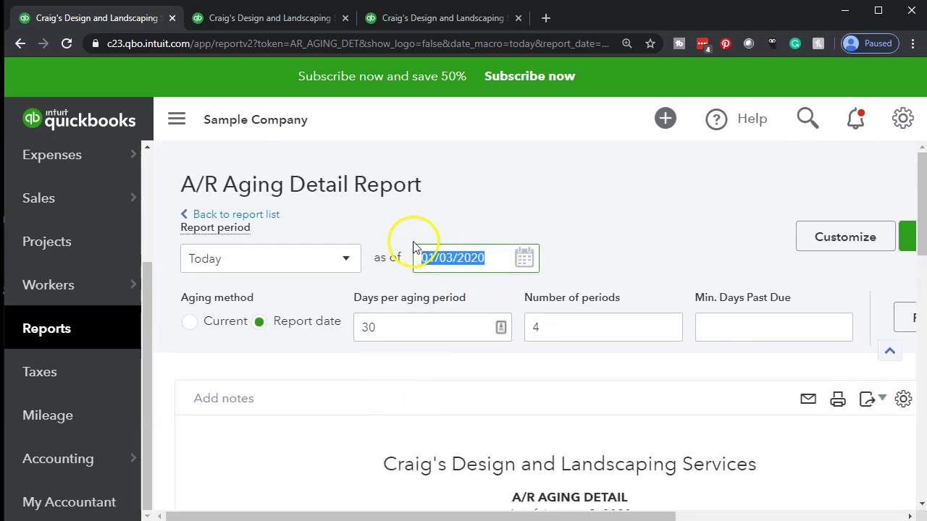
type("123119")
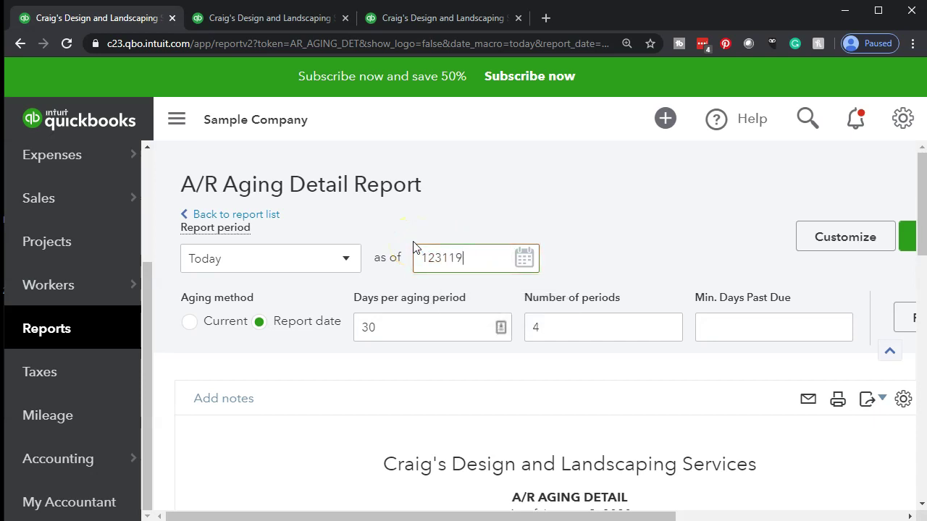
key("Tab")
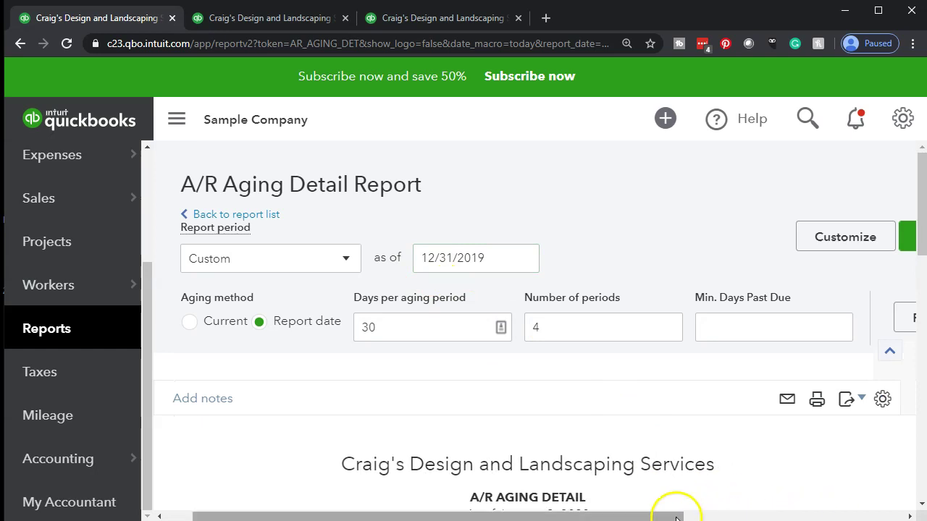
left_click(908, 331)
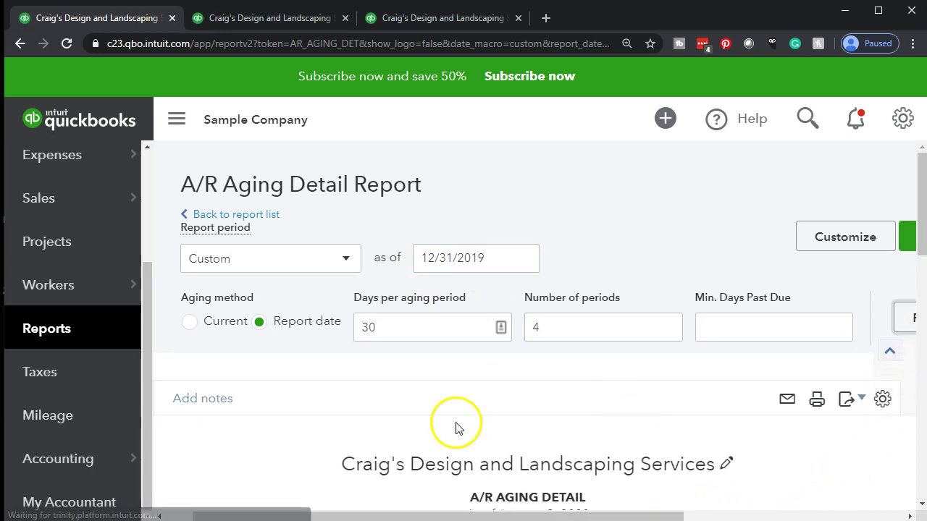
scroll(466, 421, "down", 3)
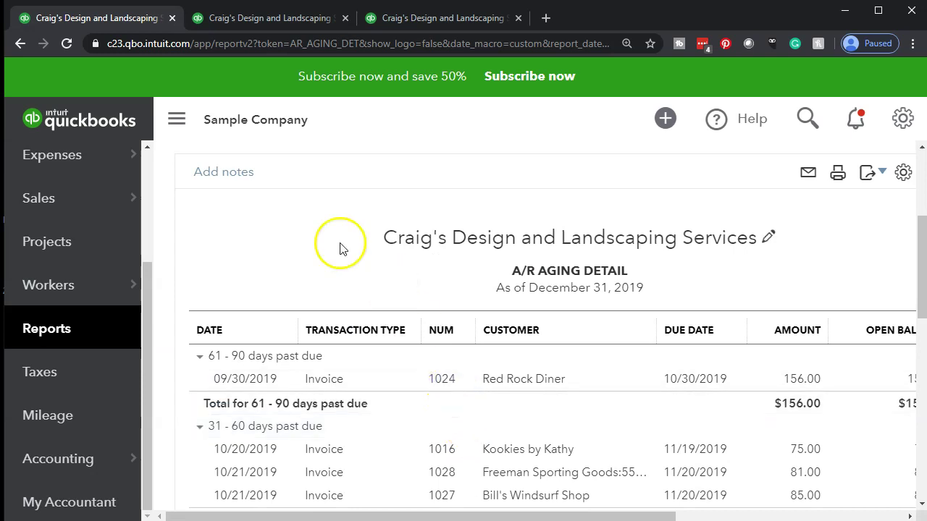
Duplicate the A/R Aging Detail tab and compare the report's total open balance with Total Accounts Receivable on the Balance Sheet
right_click(133, 23)
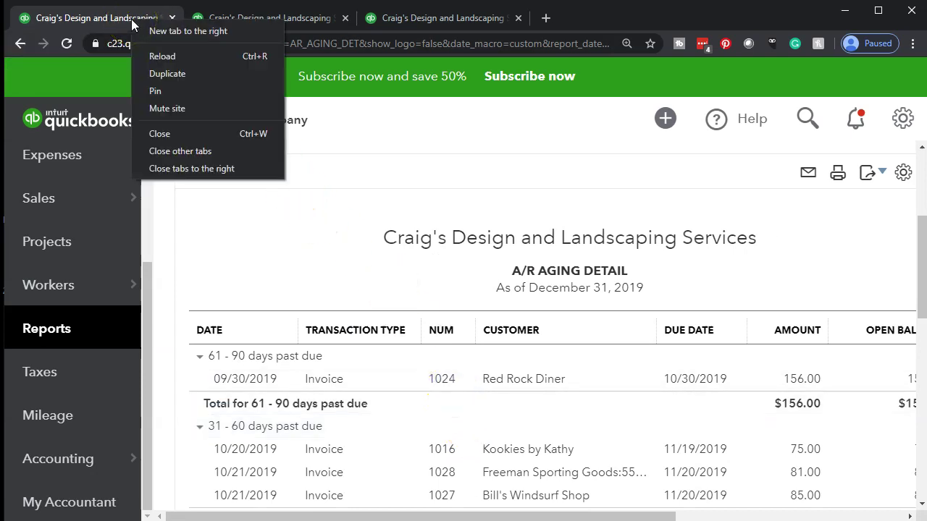
left_click(153, 73)
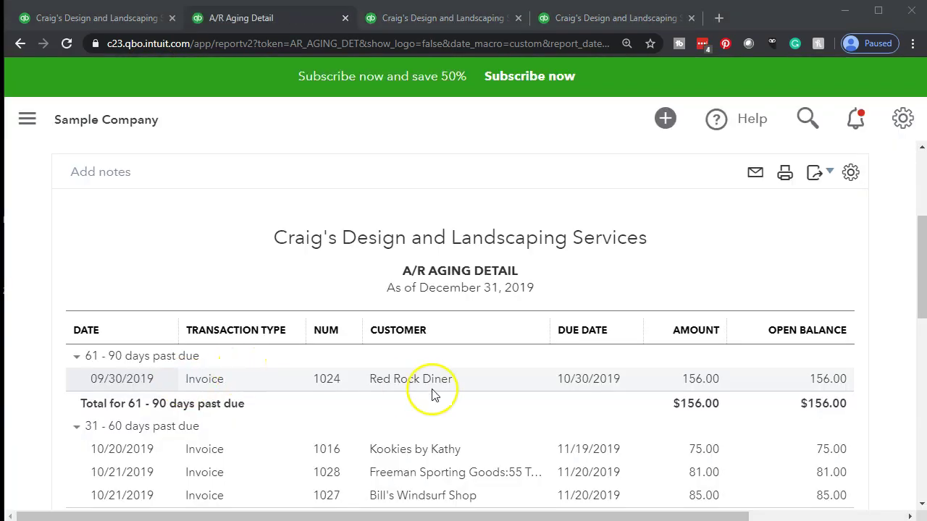
scroll(434, 395, "down", 8)
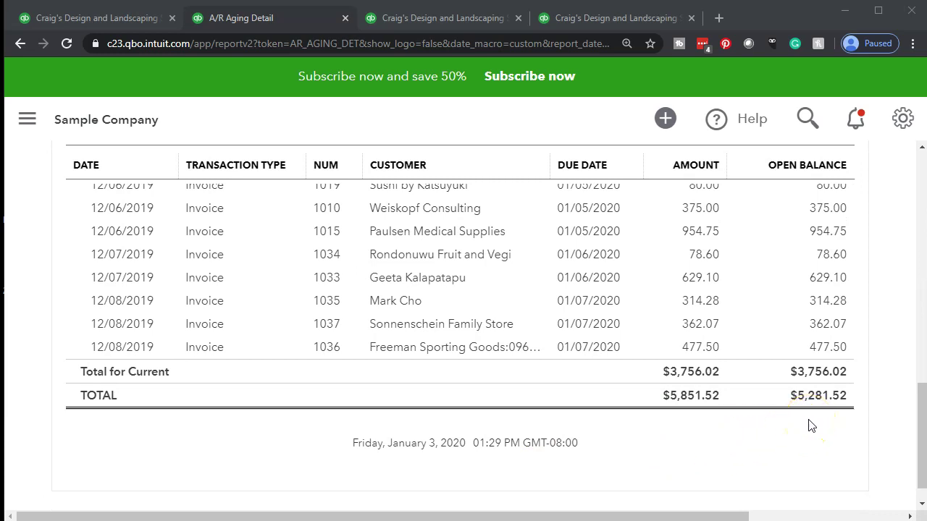
left_click(628, 22)
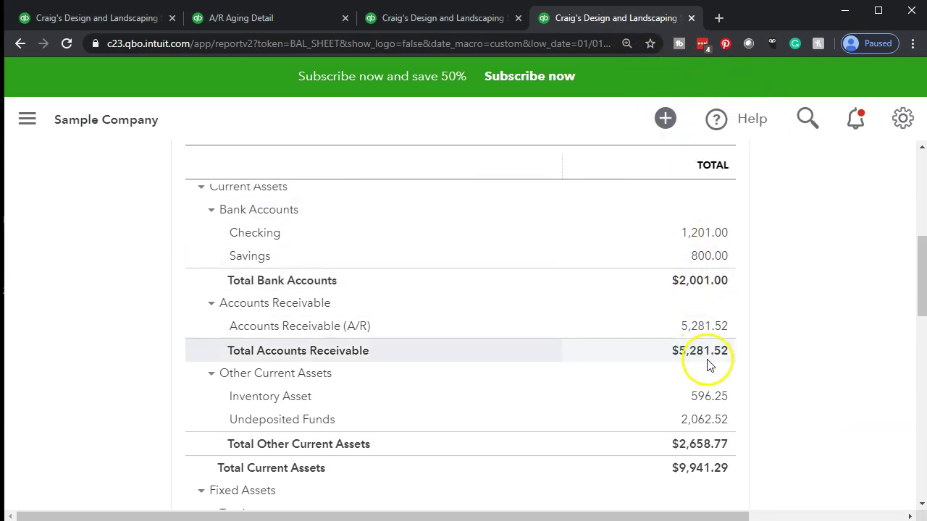
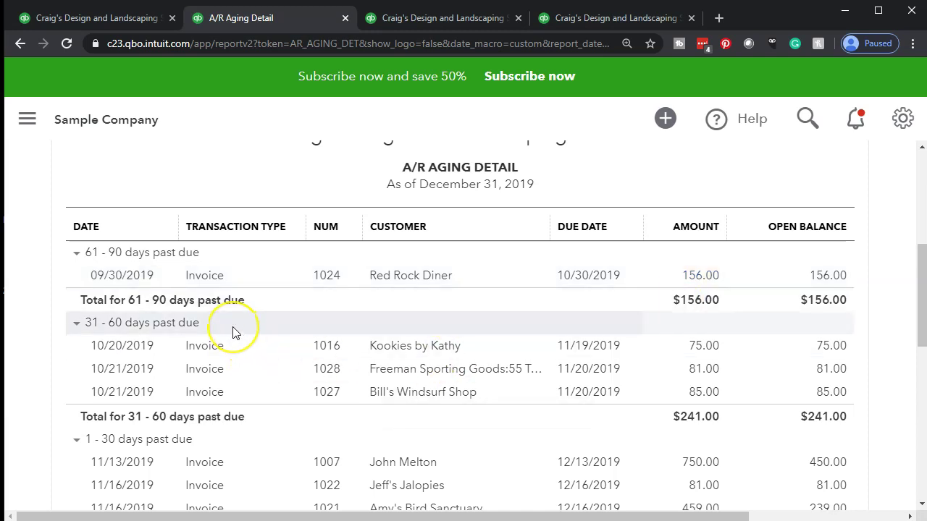
Review the invoices, due dates and open balances in each past-due group and the Current group of A/R Aging Detail
scroll(233, 332, "down", 2)
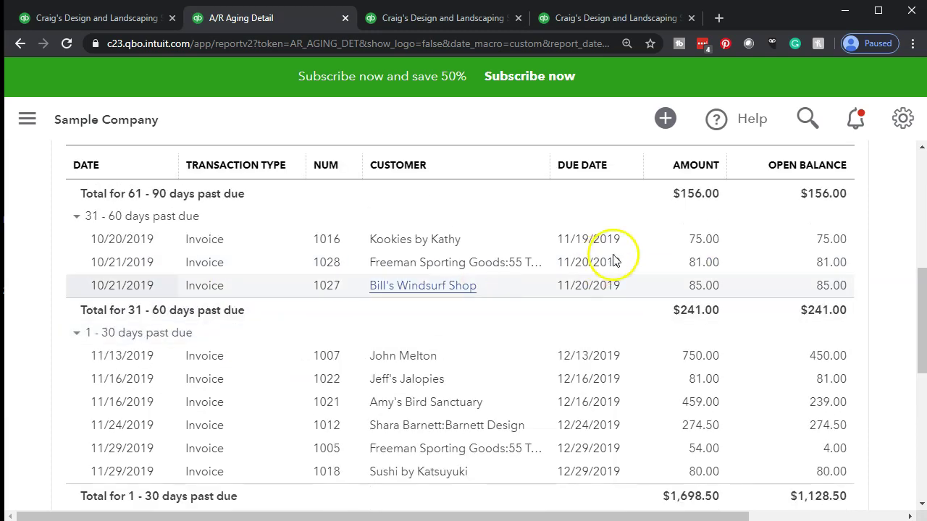
scroll(483, 321, "down", 1)
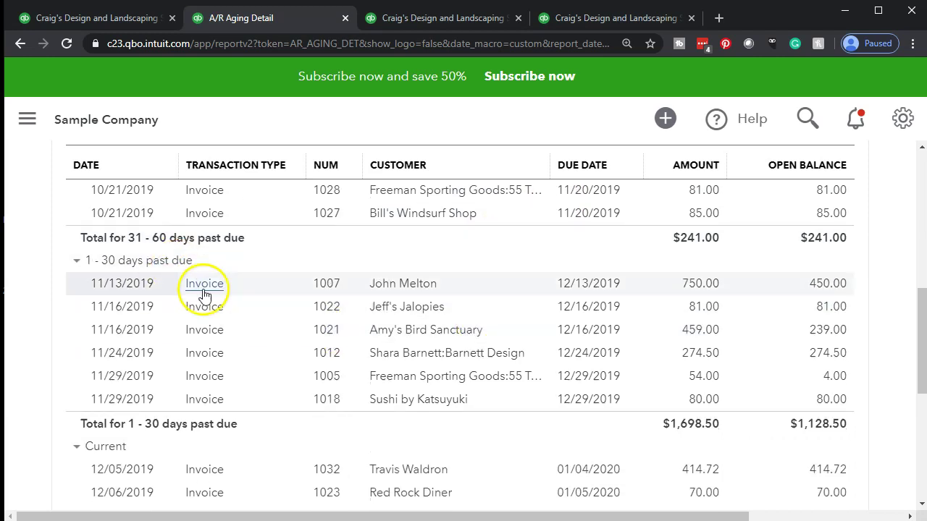
scroll(207, 362, "down", 1)
scroll(195, 413, "down", 1)
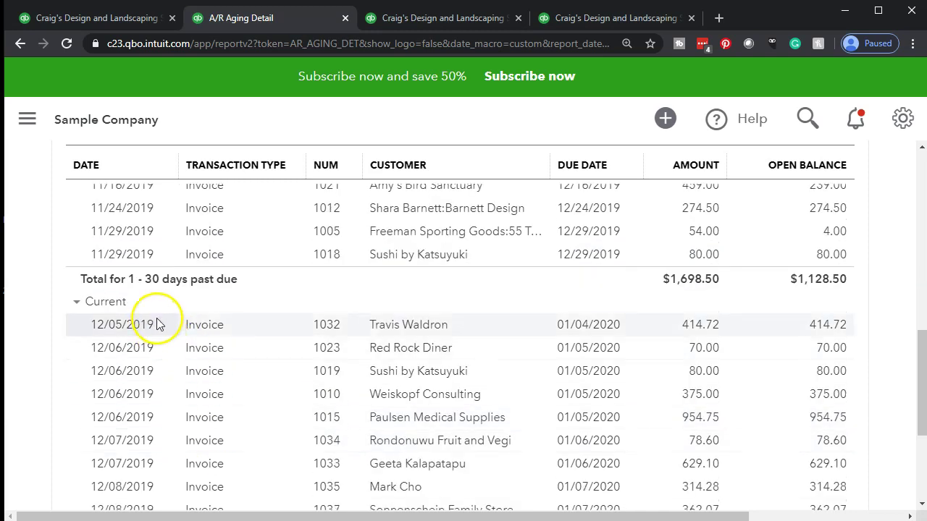
scroll(198, 310, "down", 2)
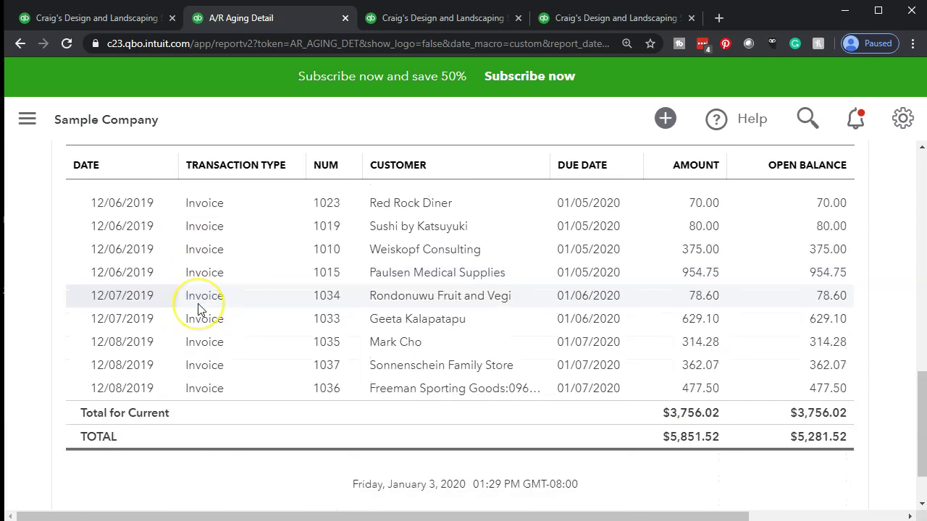
scroll(199, 309, "up", 1)
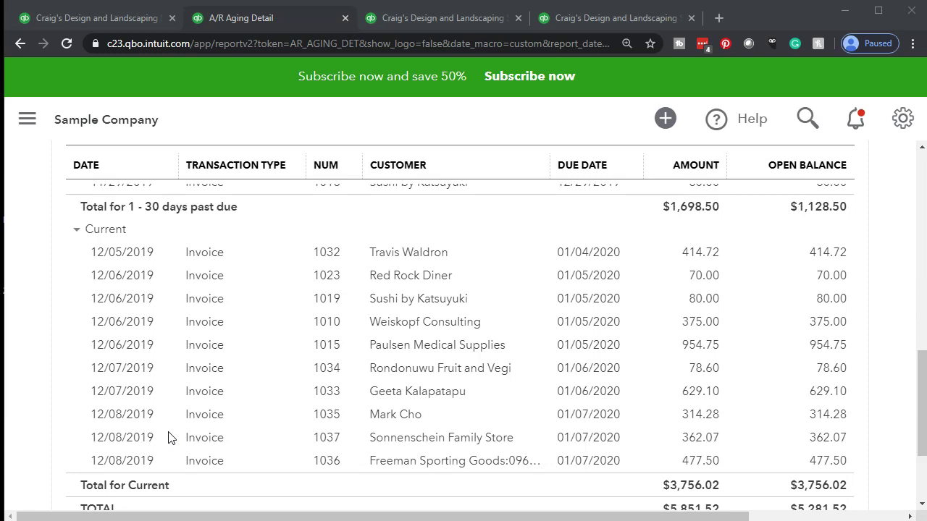
scroll(168, 437, "up", 4)
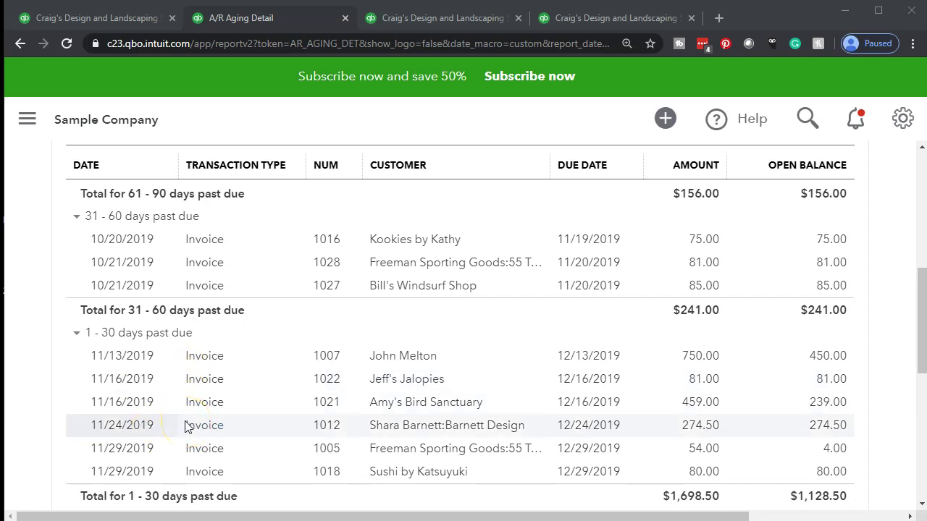
Return to the reports list in the first browser tab and open the Accounts receivable aging summary report under Who owes you
left_click(95, 18)
left_click(93, 330)
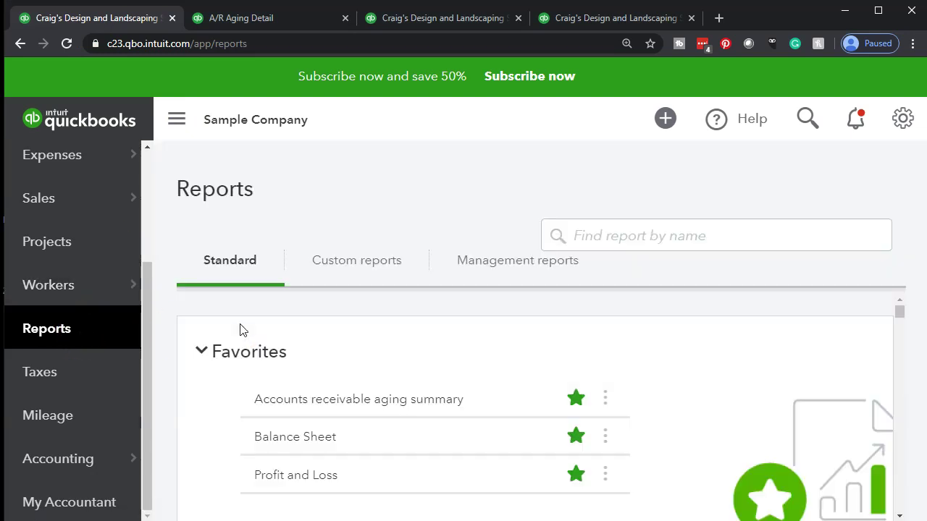
scroll(241, 330, "down", 5)
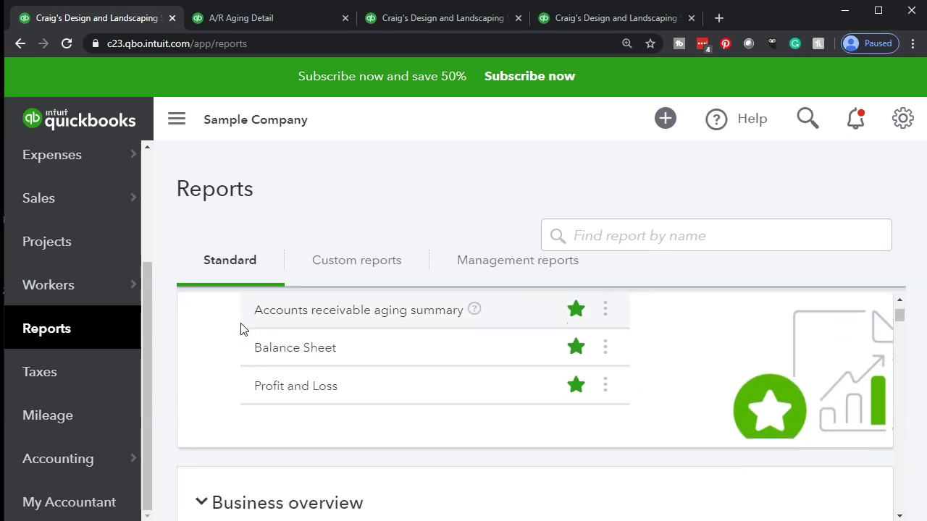
scroll(234, 380, "down", 6)
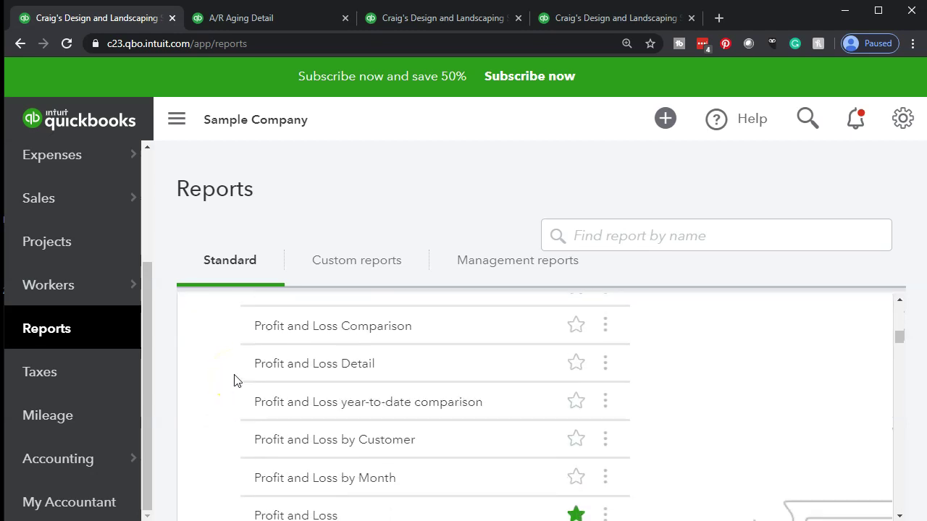
scroll(234, 380, "down", 2)
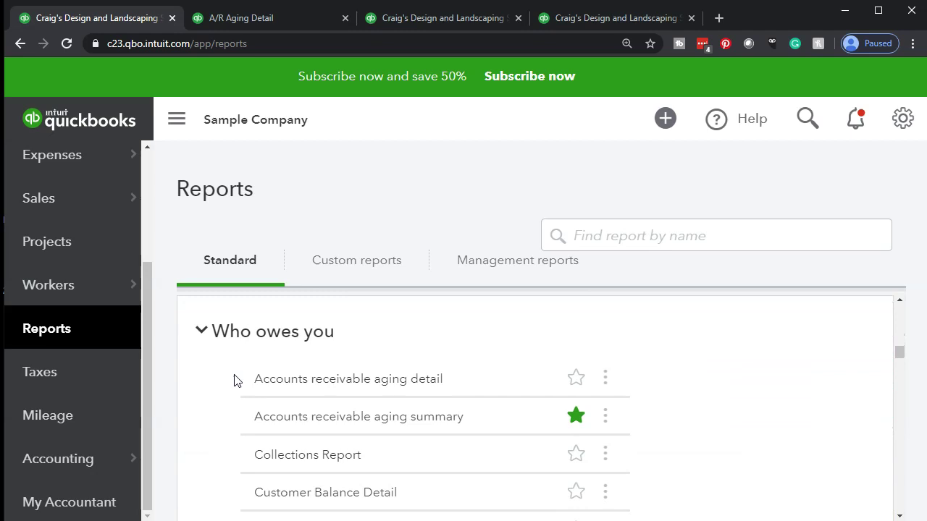
left_click(307, 415)
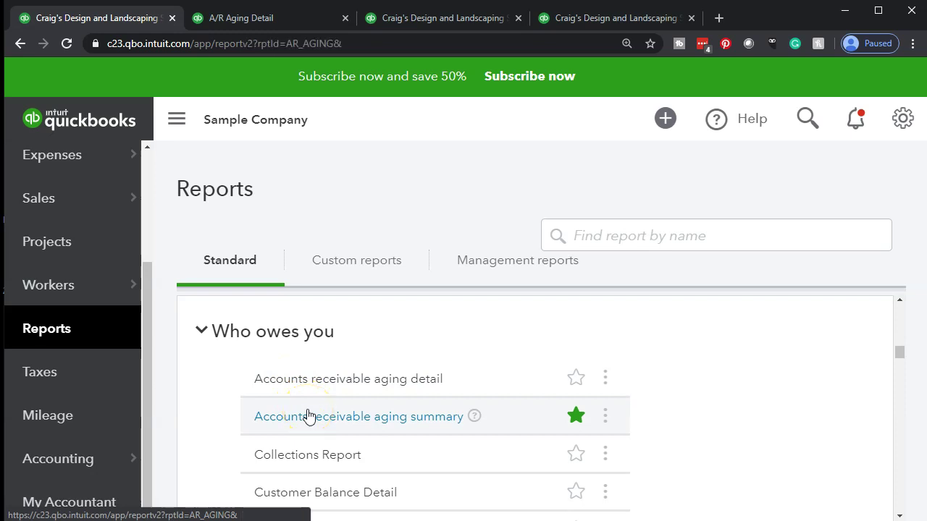
left_click(308, 419)
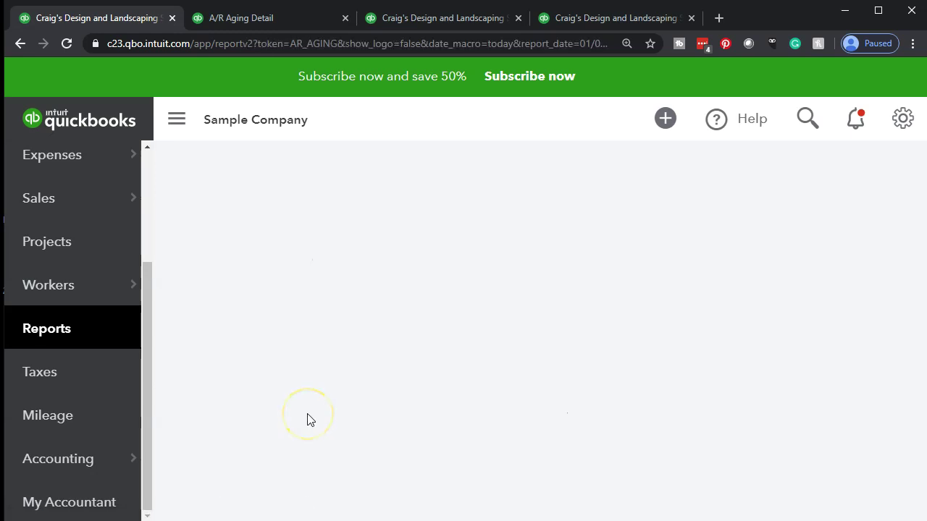
Set the A/R Aging Summary report's as-of date to 12/31/2019 and rerun the report
scroll(308, 418, "down", 3)
scroll(307, 419, "up", 3)
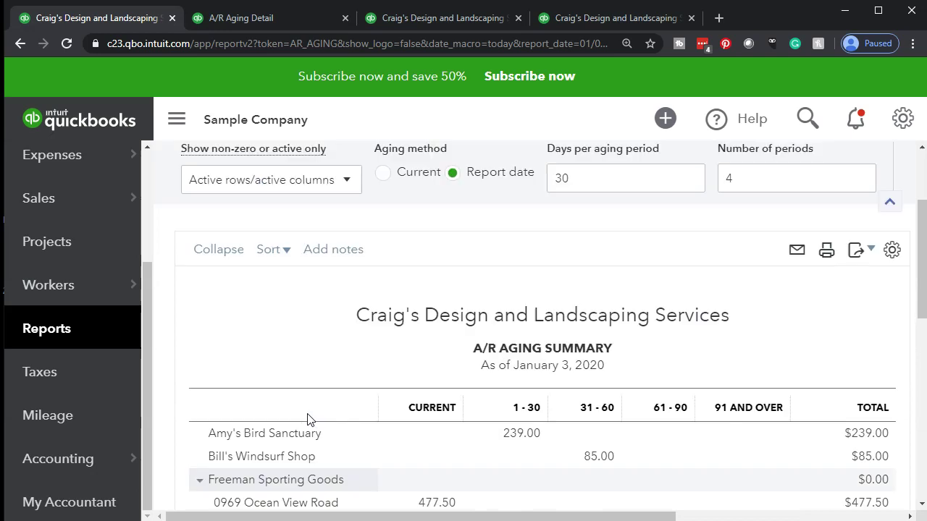
left_click_drag(496, 259, 223, 262)
type("12/31/2019")
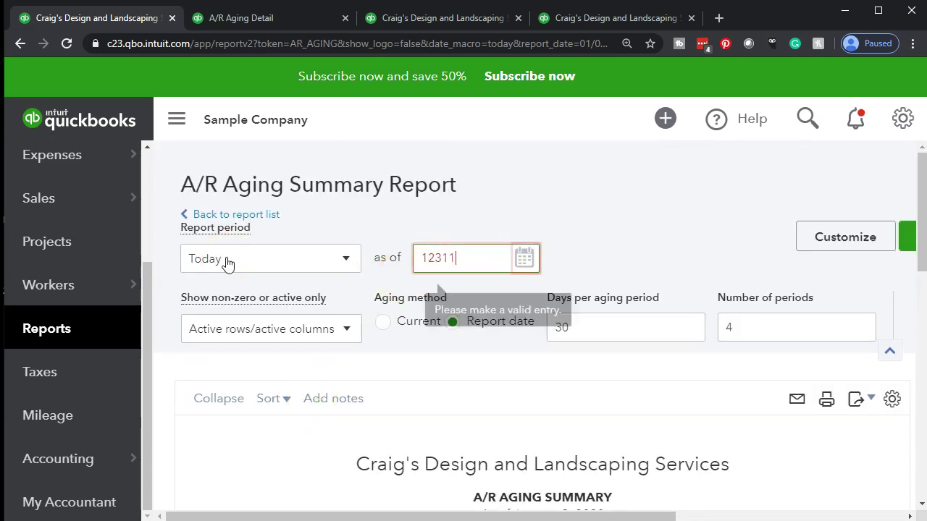
key("Tab")
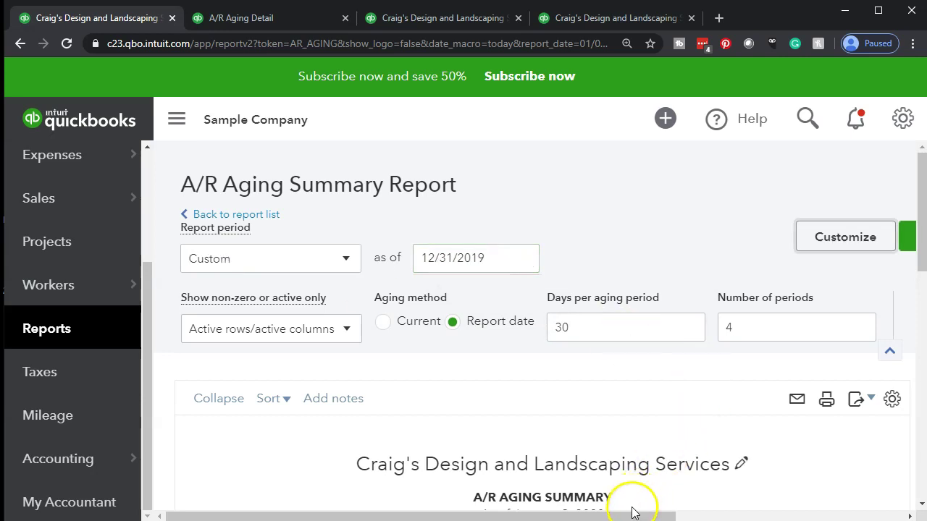
left_click_drag(713, 516, 797, 368)
left_click(818, 324)
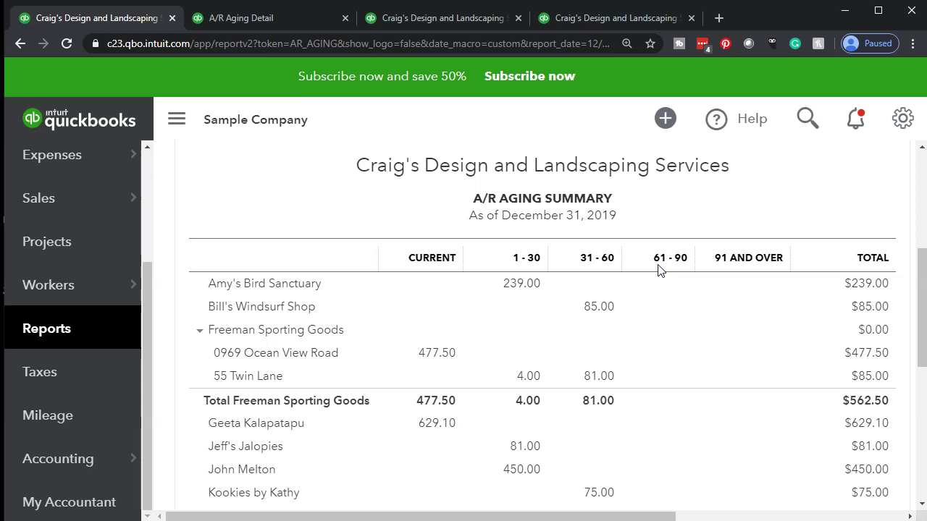
Compare the A/R Aging Summary's grand total with Total Accounts Receivable on the Balance Sheet
scroll(658, 270, "down", 5)
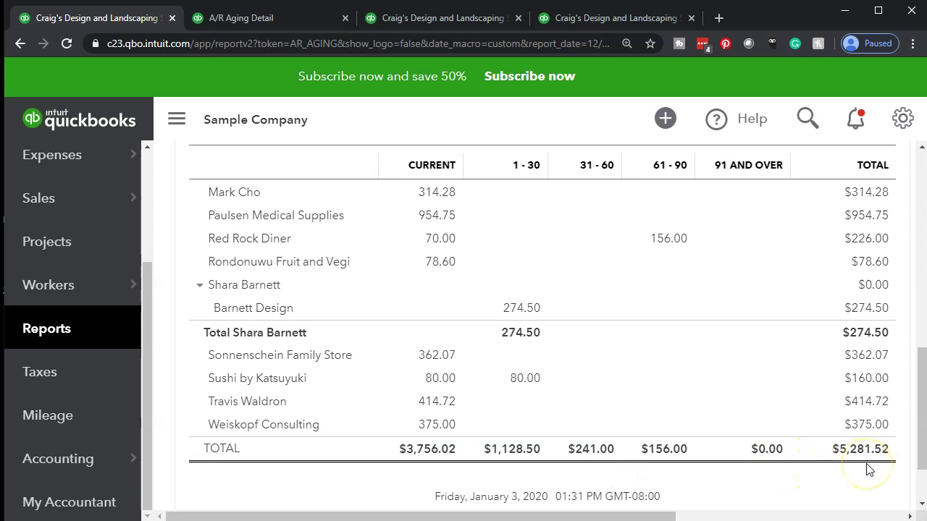
left_click(602, 22)
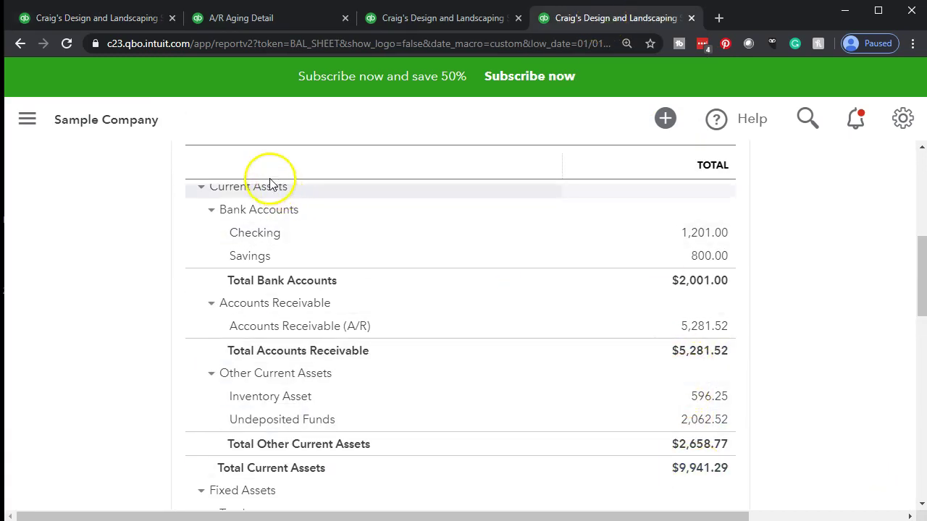
left_click(118, 21)
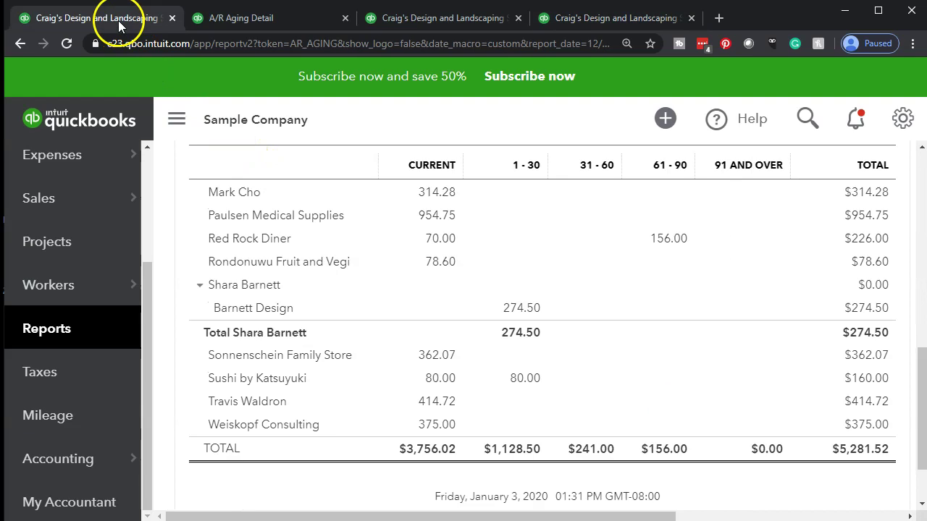
scroll(312, 406, "up", 5)
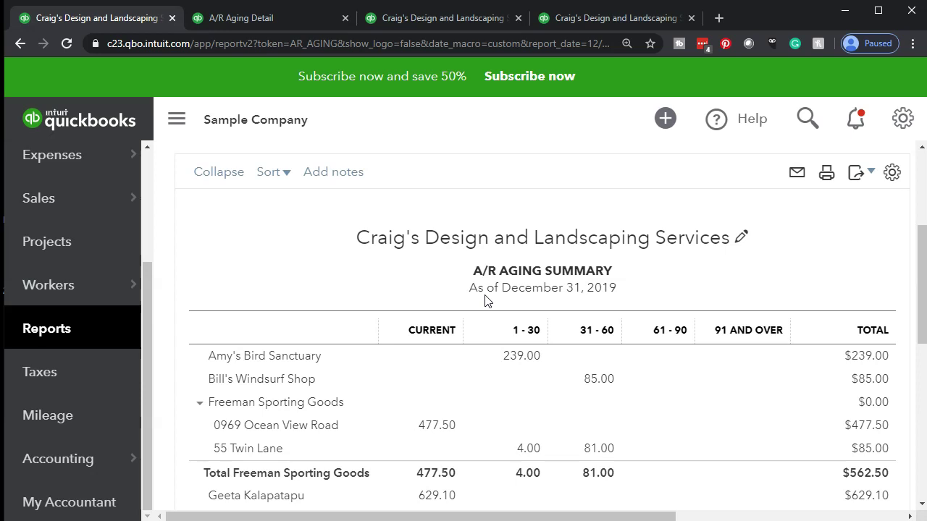
Review the invoice dates and balances by customer in Customer Balance Detail and return to the A/R Aging Summary
left_click(451, 22)
scroll(385, 276, "up", 8)
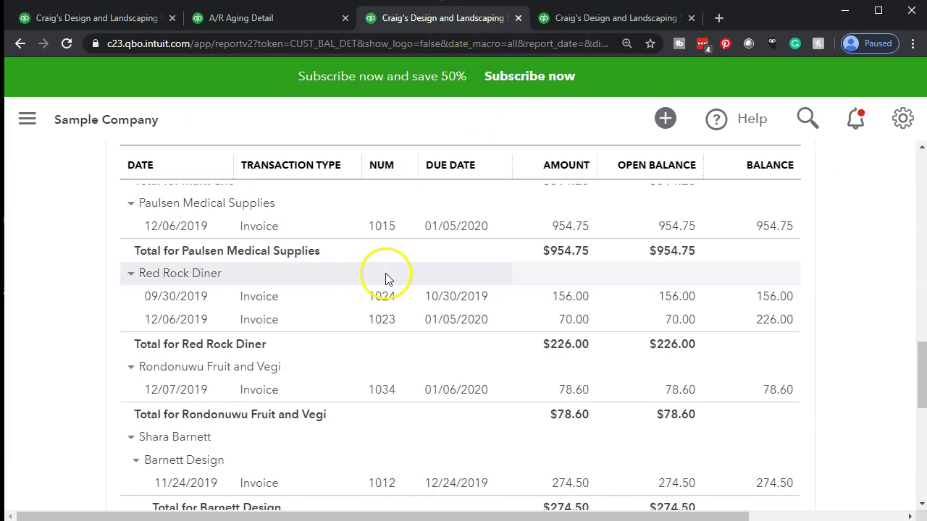
scroll(385, 277, "up", 10)
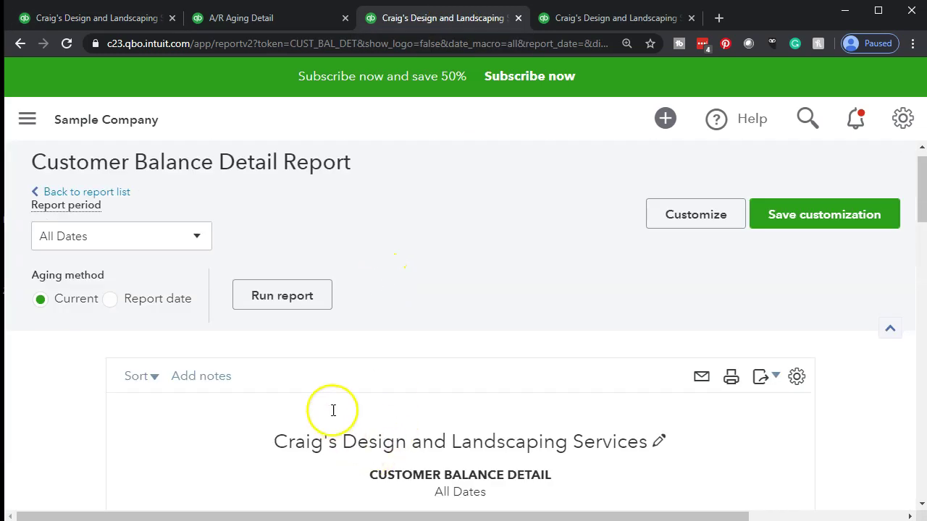
scroll(257, 408, "down", 1)
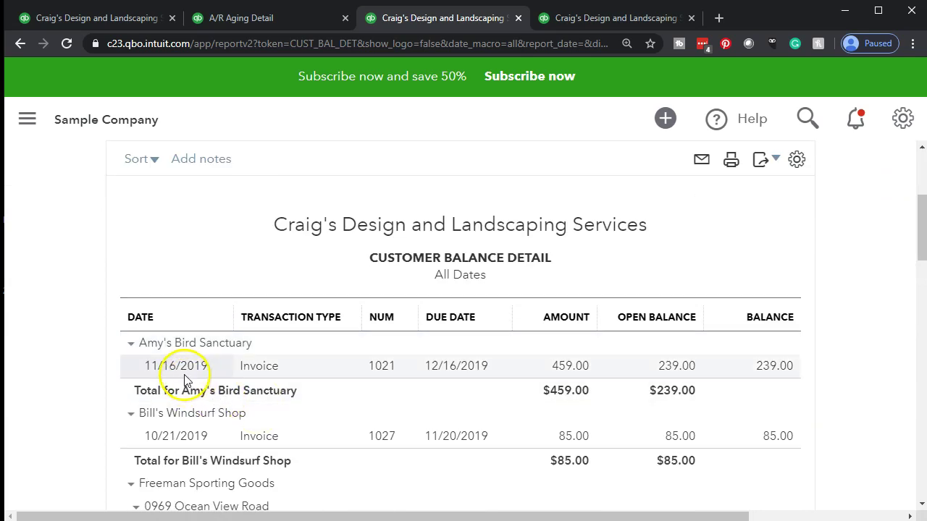
scroll(182, 438, "down", 1)
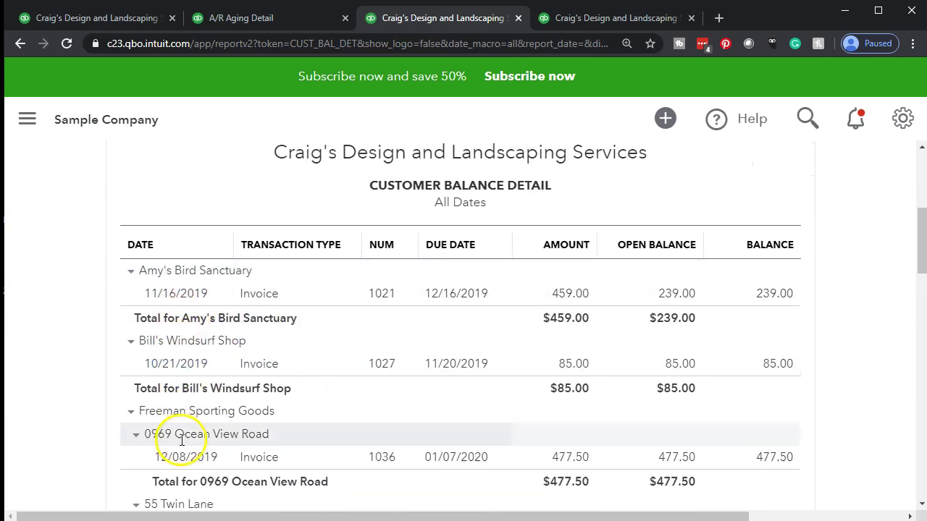
scroll(182, 440, "down", 1)
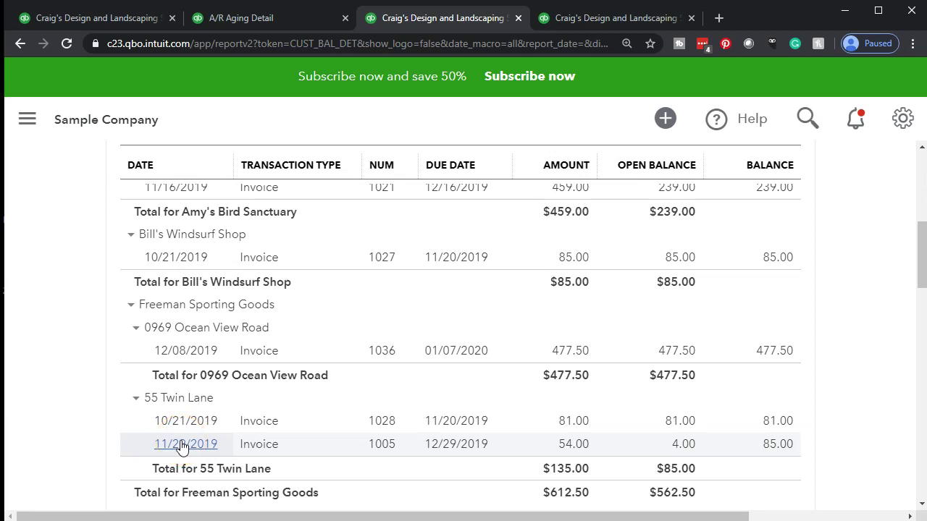
scroll(181, 447, "up", 1)
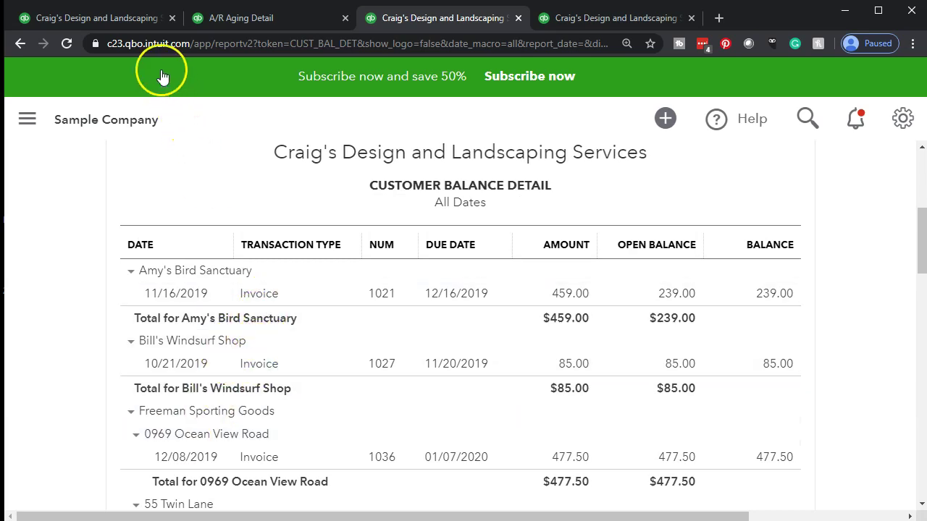
left_click(119, 20)
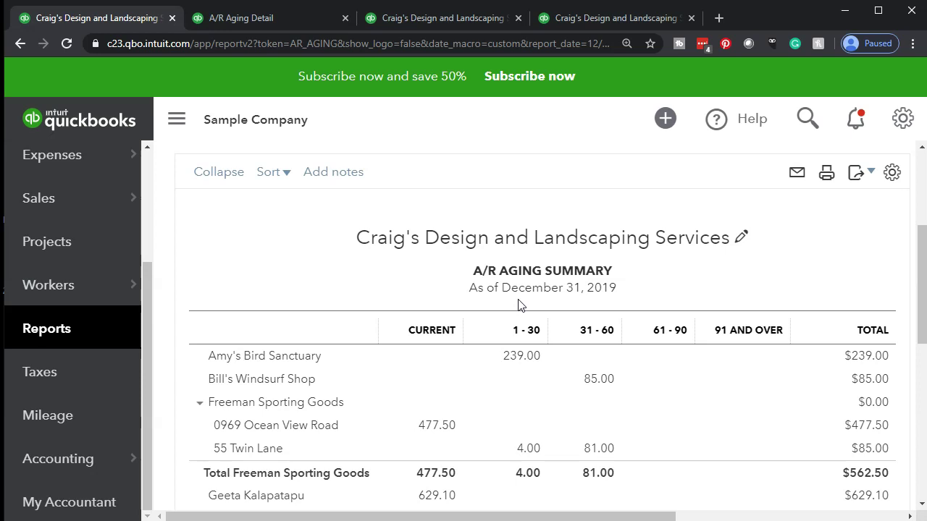
Check the total open balance at the end of Customer Balance Detail against the A/R Aging Summary
left_click(446, 20)
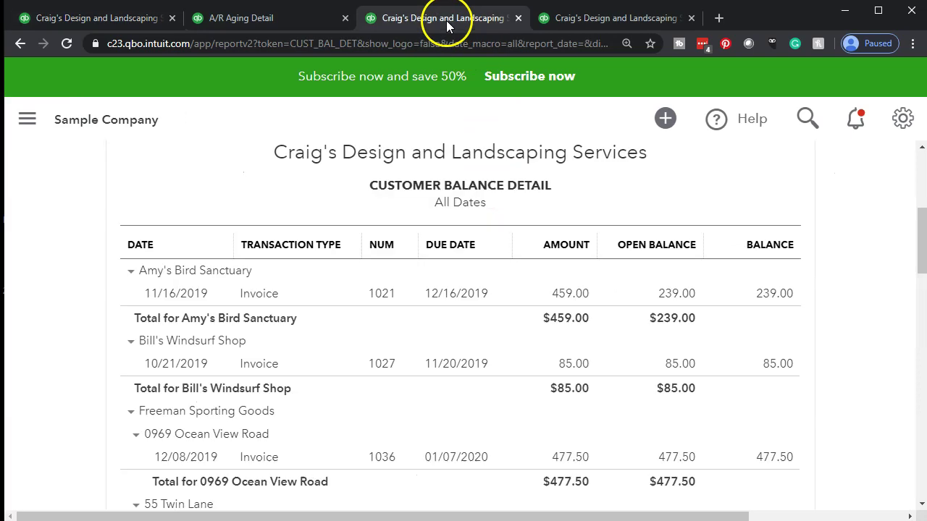
scroll(391, 336, "down", 2)
scroll(391, 335, "down", 5)
scroll(391, 336, "down", 5)
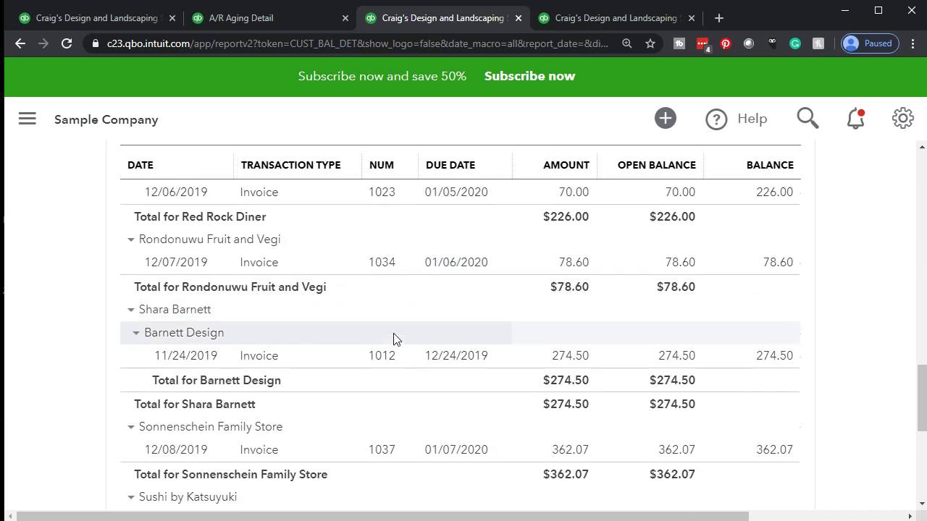
scroll(396, 339, "down", 5)
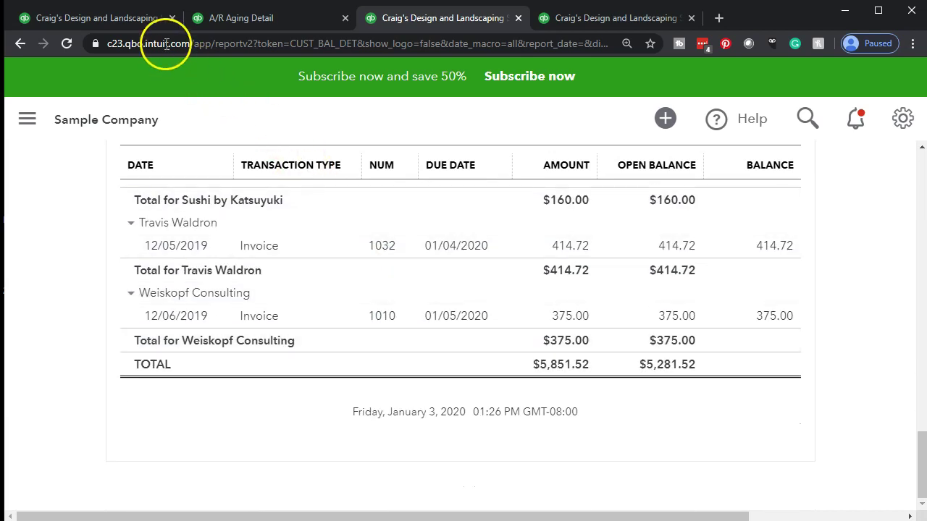
left_click(138, 20)
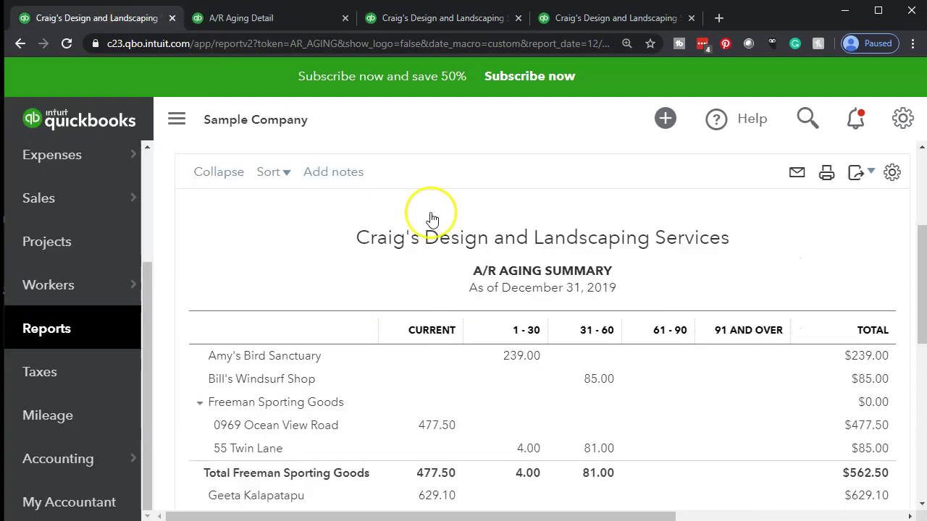
Customize the A/R Aging Summary's number format to omit cents and show negative numbers as (100) in red
scroll(759, 460, "up", 3)
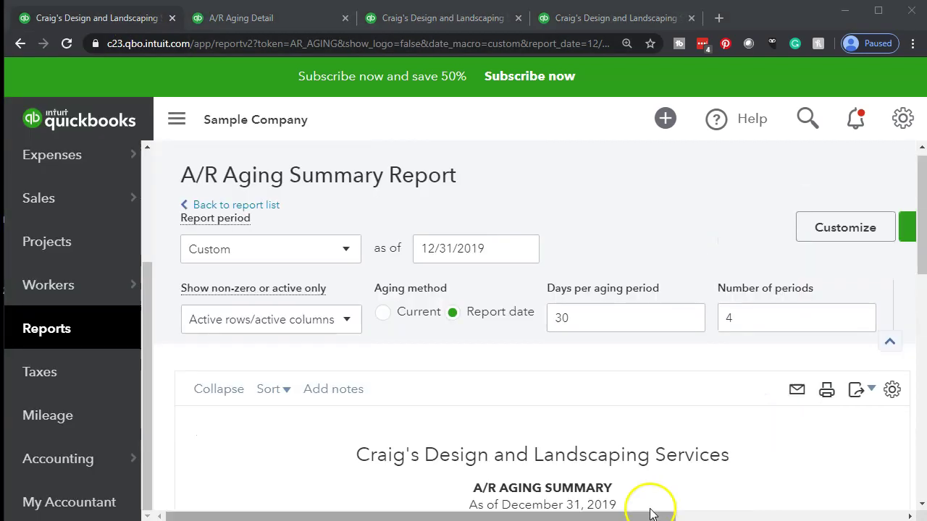
left_click_drag(647, 514, 742, 515)
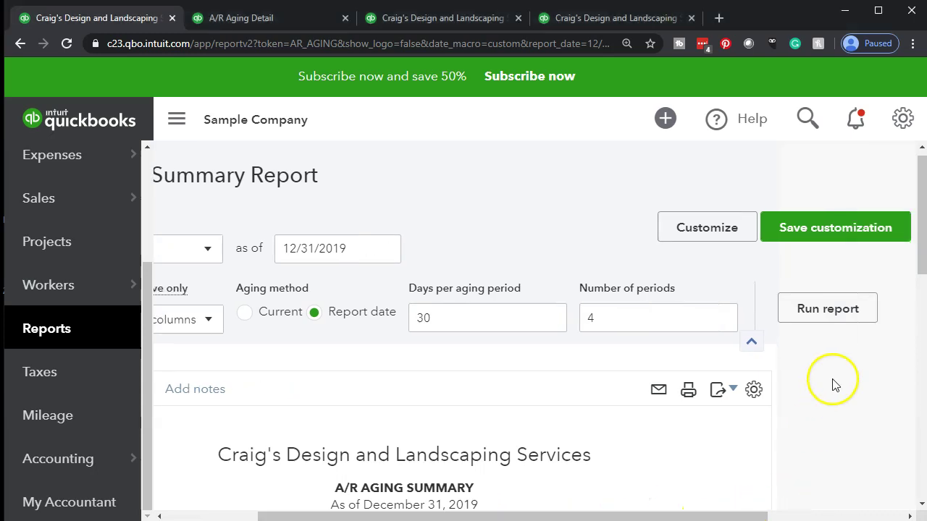
left_click(713, 229)
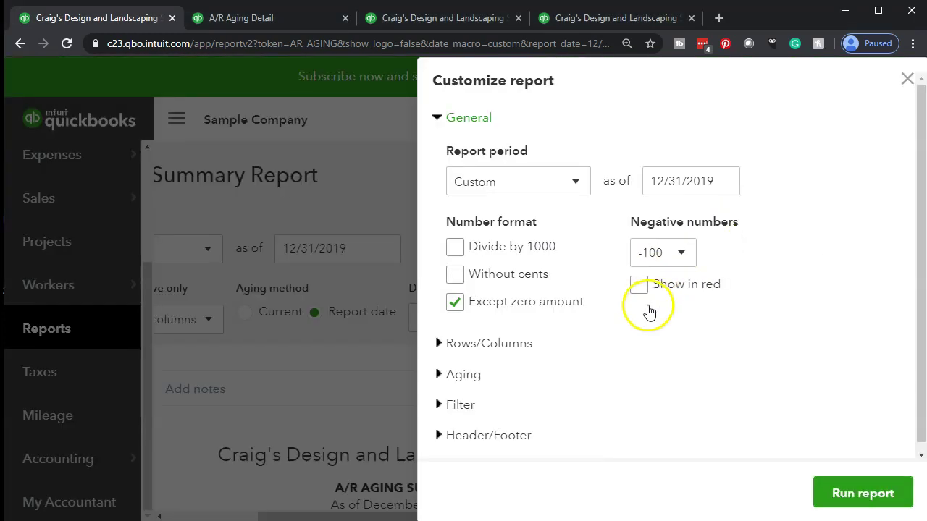
left_click(454, 278)
left_click(680, 254)
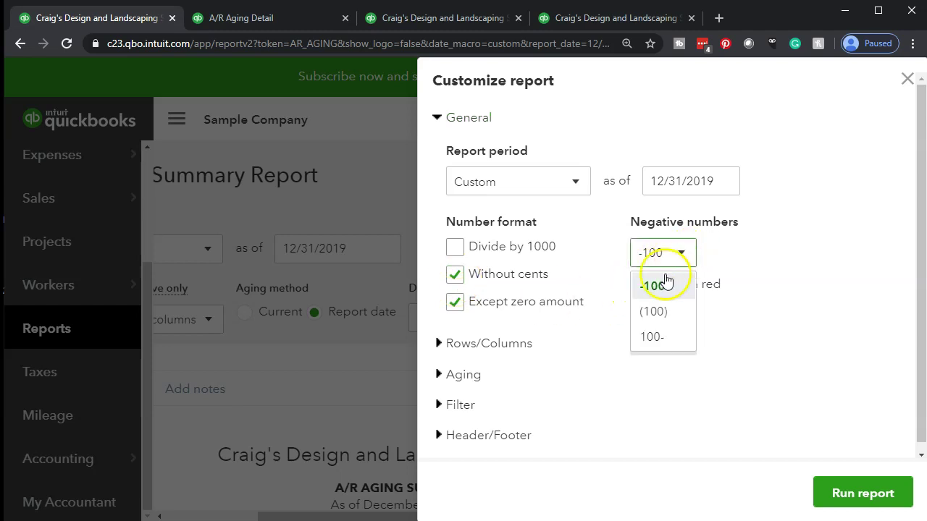
left_click(658, 311)
left_click(638, 284)
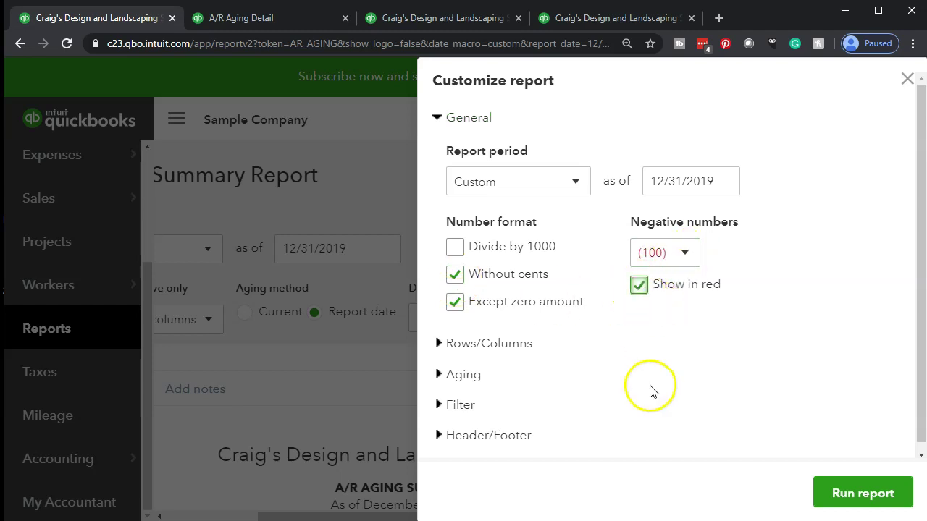
Remove the date prepared and time prepared from the A/R Aging Summary's footer and rerun the report
scroll(648, 391, "down", 1)
left_click(509, 427)
scroll(510, 431, "down", 4)
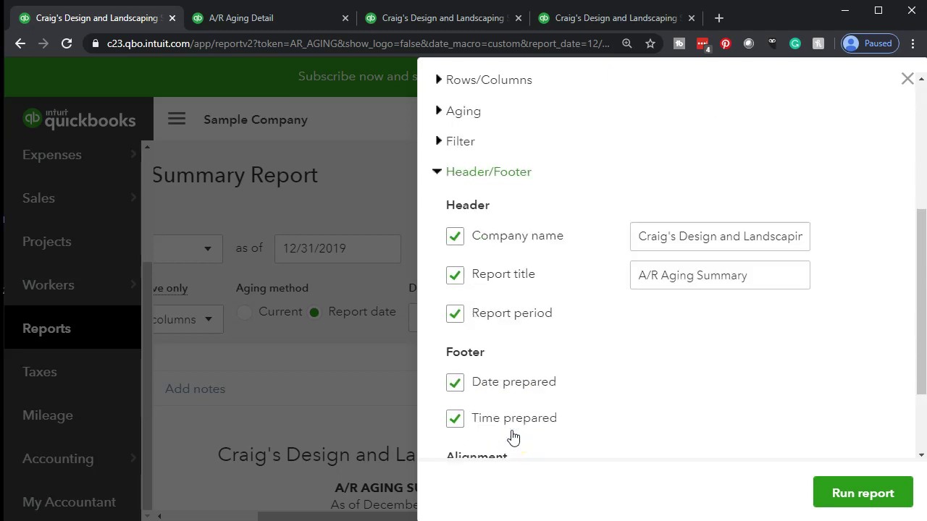
left_click(454, 349)
left_click(455, 386)
left_click(466, 394)
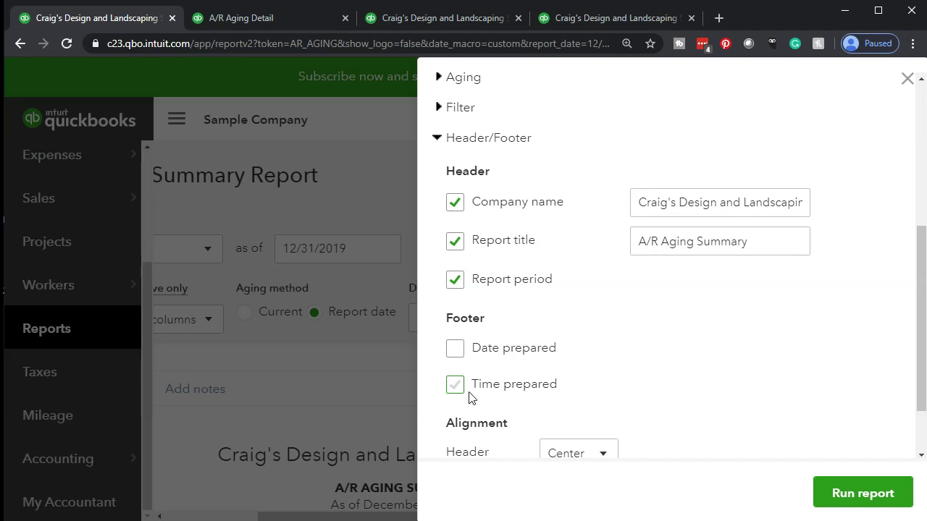
left_click(832, 492)
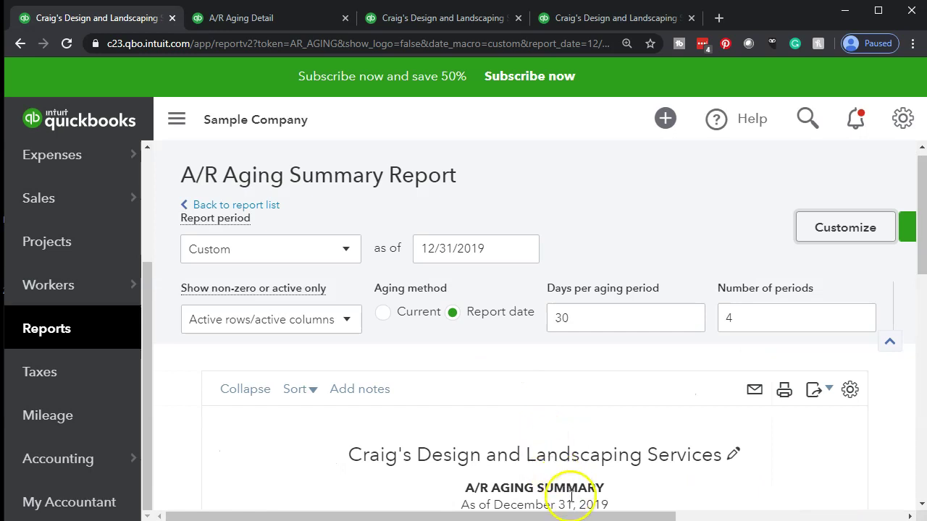
Print the customized A/R Aging Summary in portrait orientation to the CutePDF Writer printer
scroll(579, 507, "down", 3)
left_click_drag(578, 517, 618, 384)
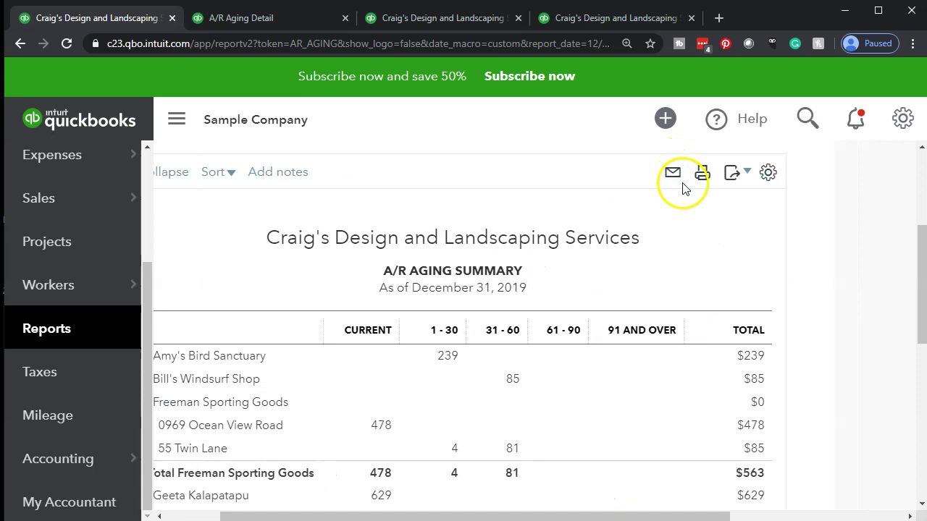
left_click(746, 173)
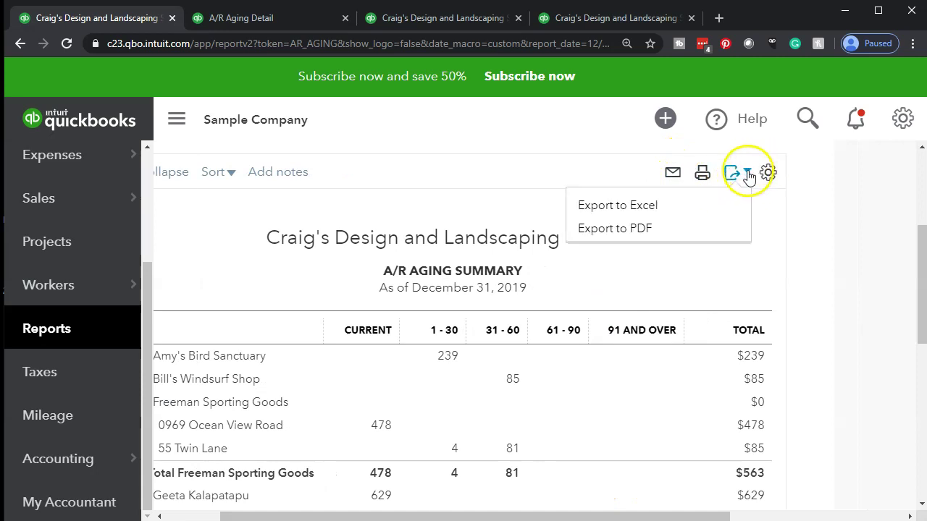
left_click(734, 226)
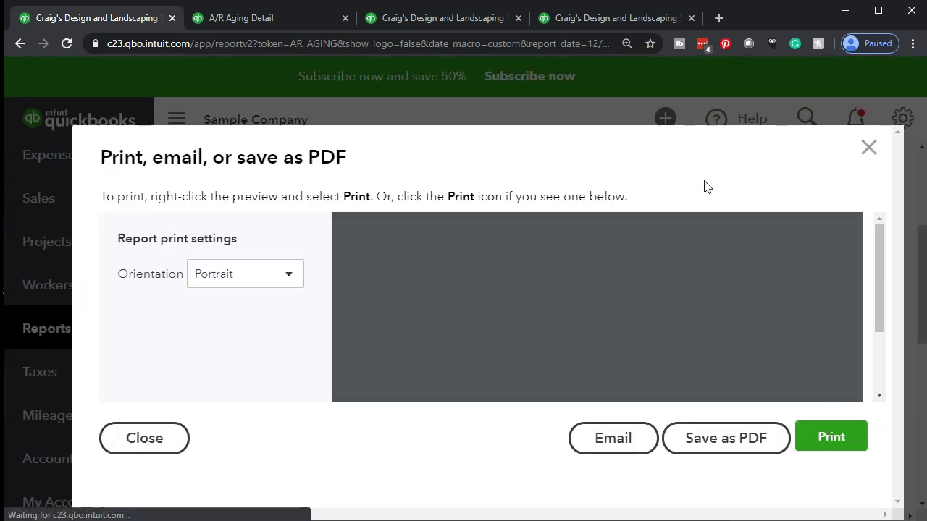
left_click(830, 438)
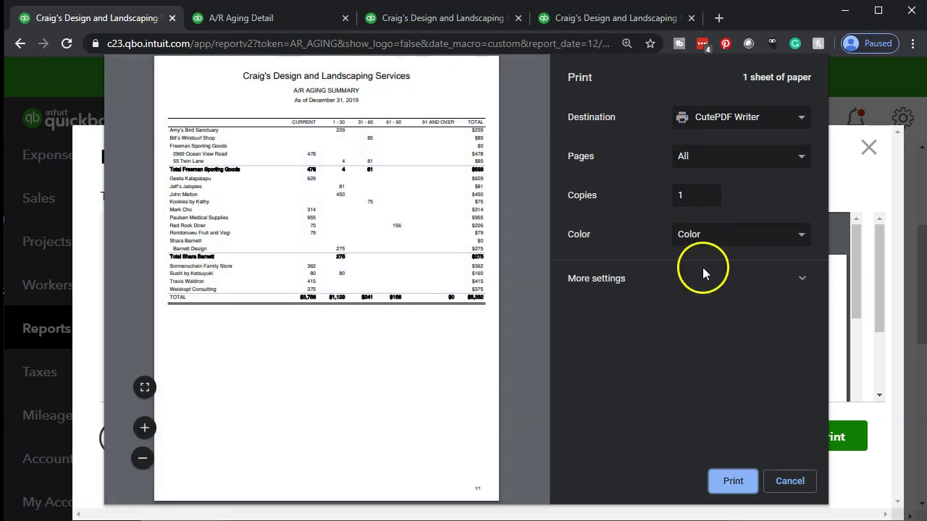
left_click(733, 481)
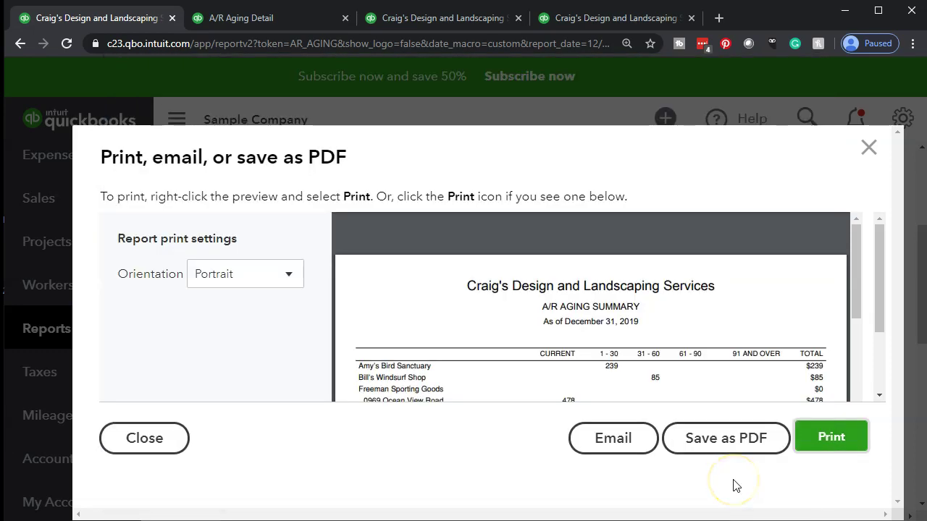
Save the printed report as AR Aging Summary.pdf in the Other Reports folder, replacing the existing file, and close the print dialog
left_click(435, 486)
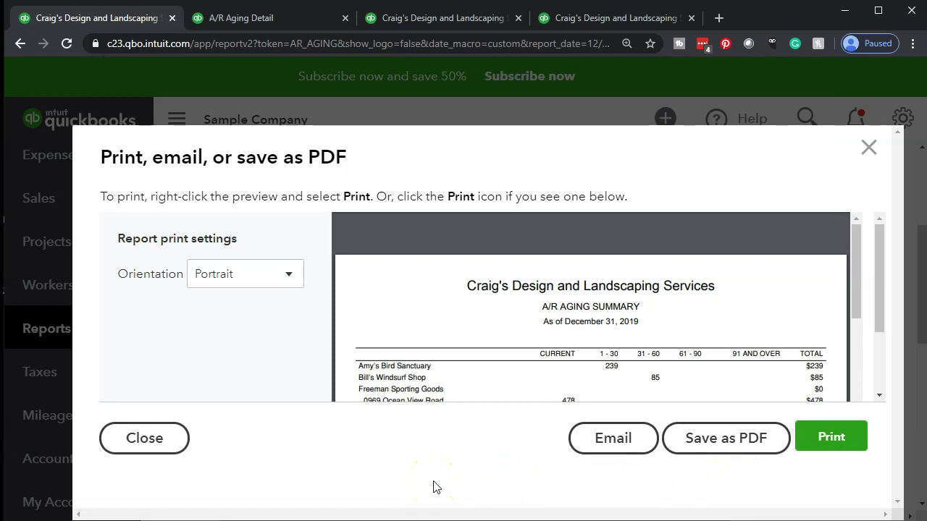
left_click(537, 505)
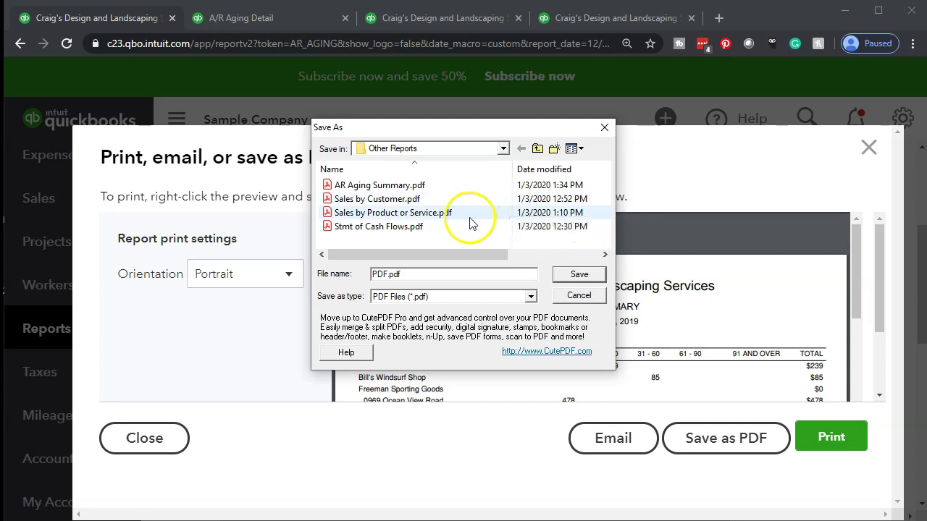
left_click(382, 186)
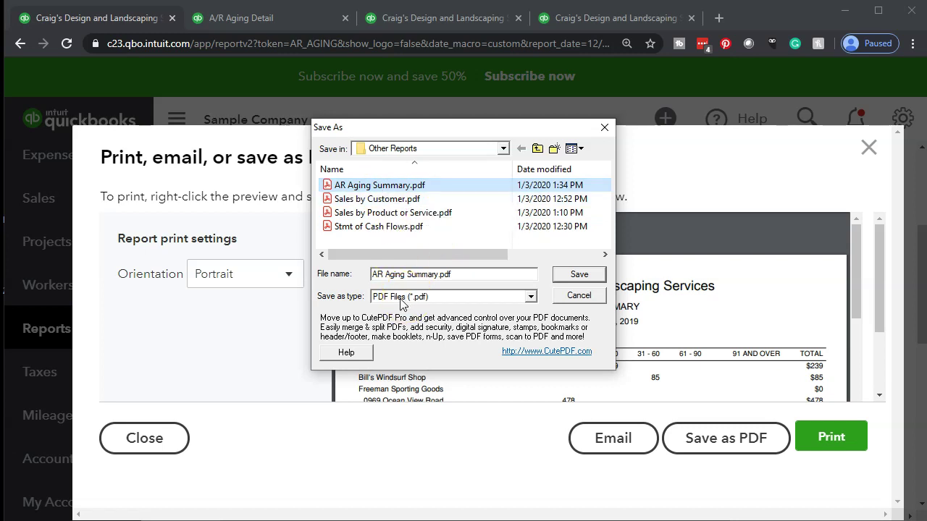
left_click(379, 275)
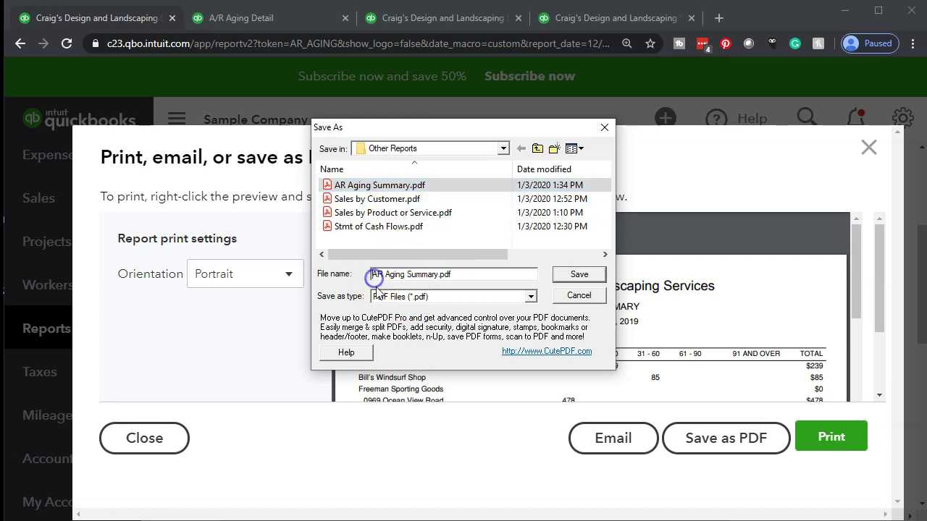
type("/")
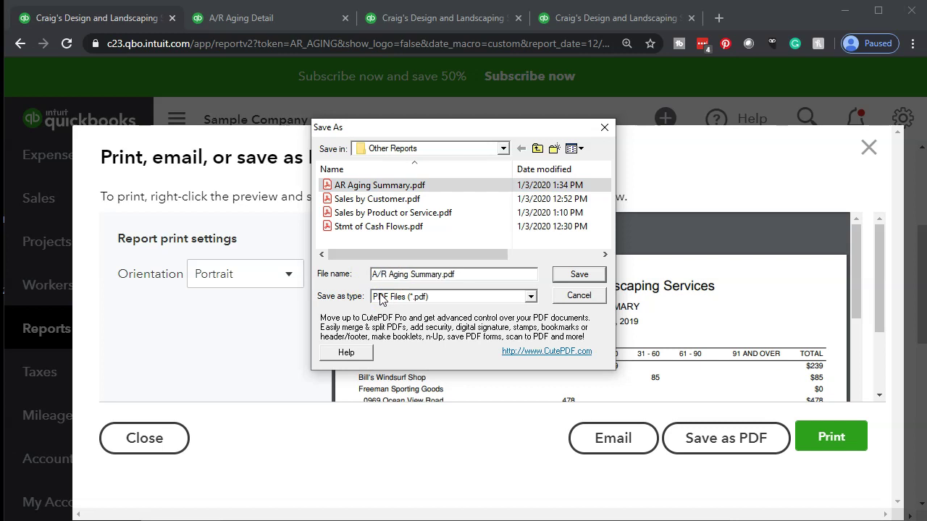
key("BackSpace")
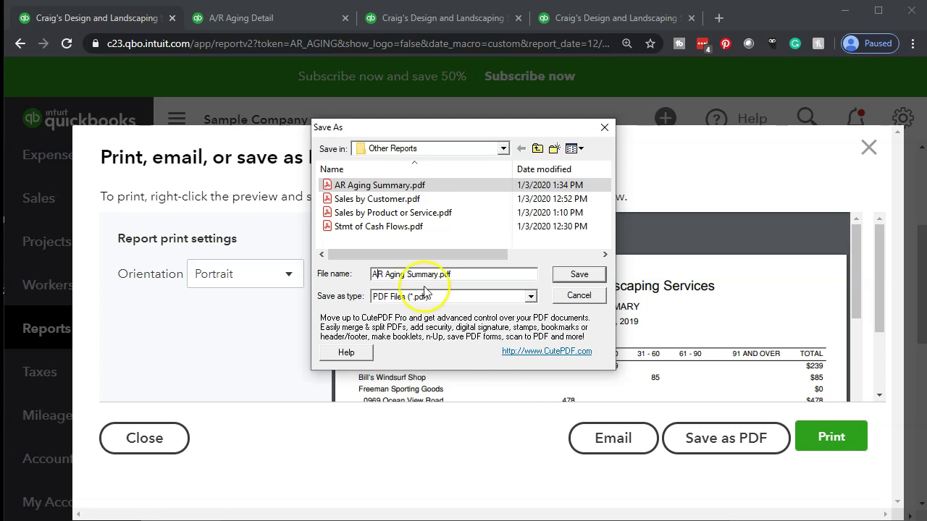
left_click(565, 279)
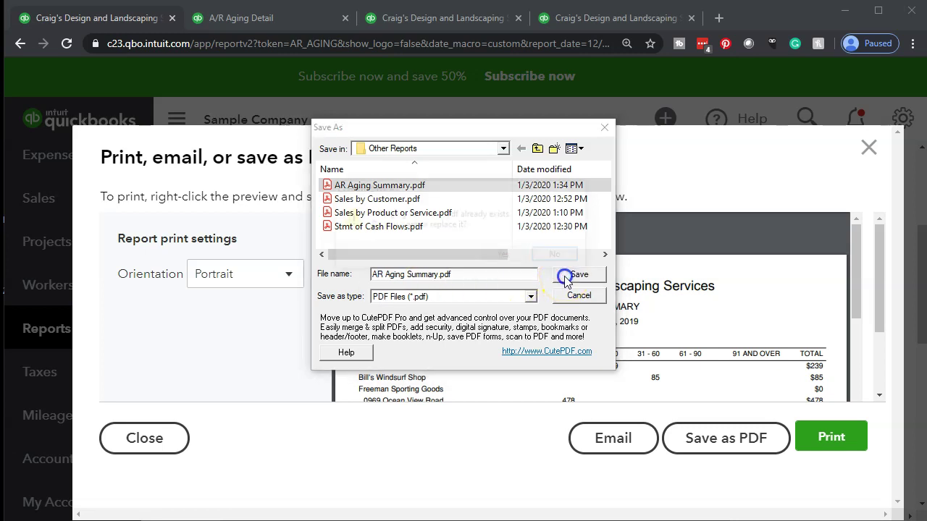
left_click(508, 255)
mouse_move(778, 232)
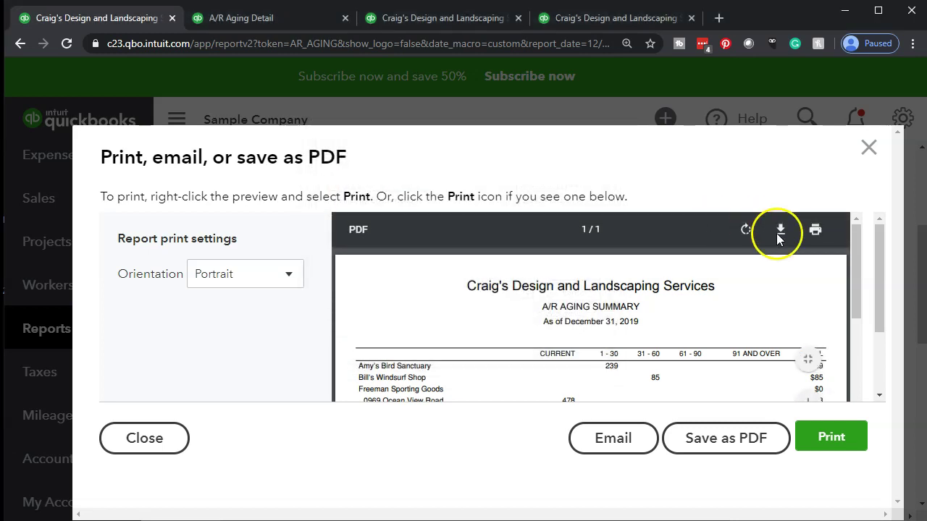
left_click(868, 148)
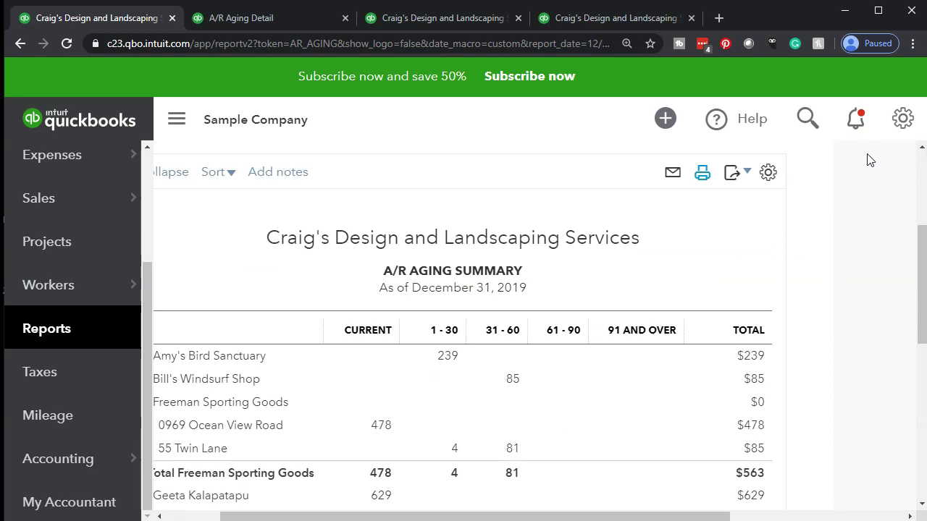
Export the A/R Aging Summary to Excel, open the downloaded workbook and check it in Page Layout view before restoring Normal view
left_click(745, 181)
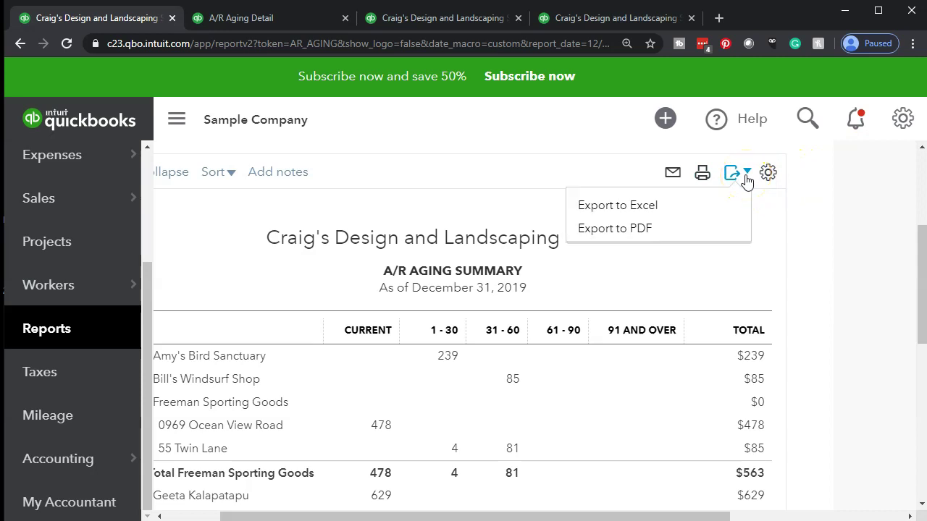
left_click(667, 205)
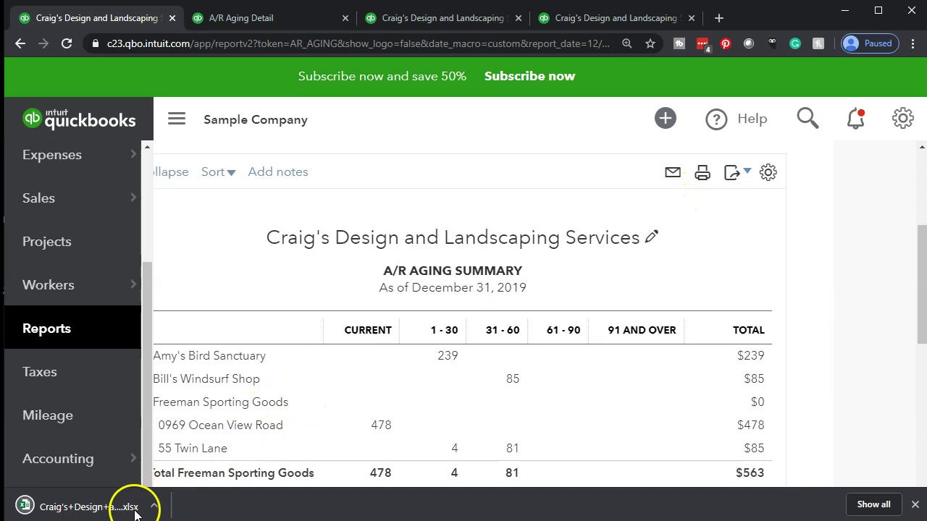
left_click(109, 508)
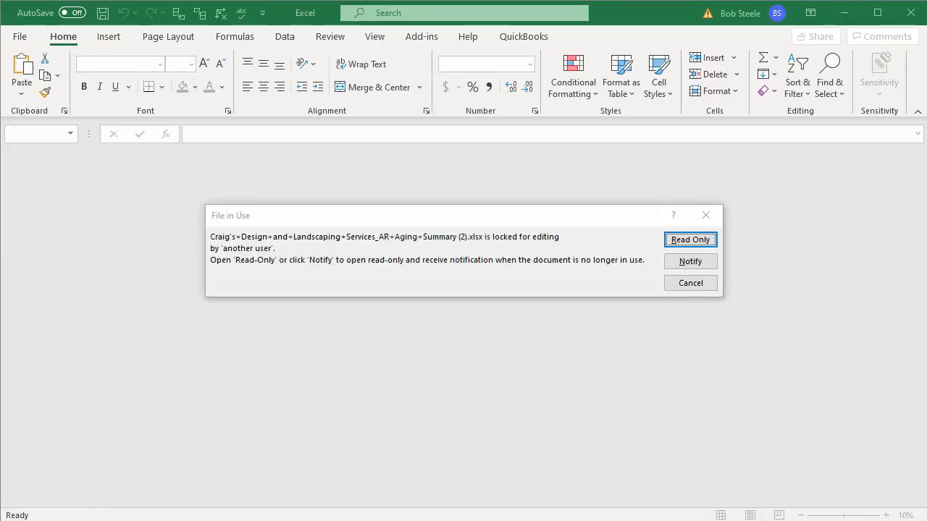
key("Return")
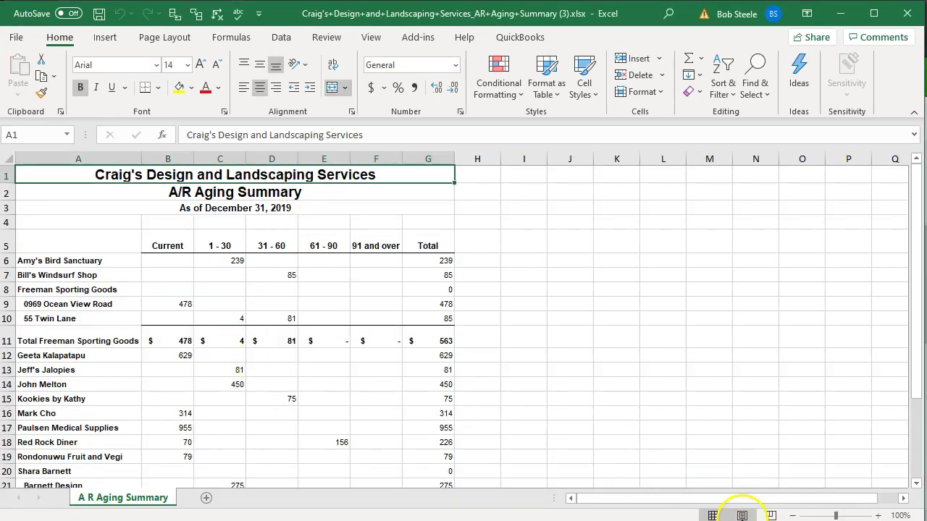
left_click(742, 516)
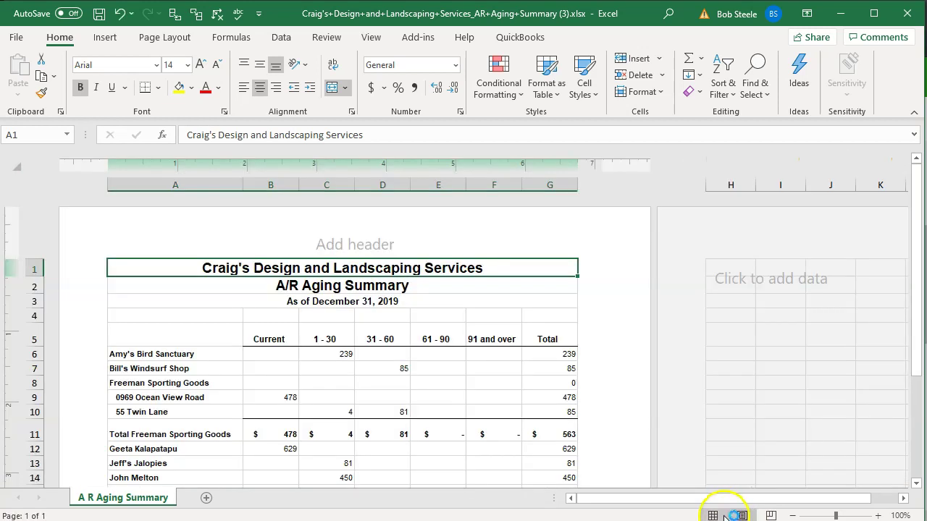
left_click(714, 516)
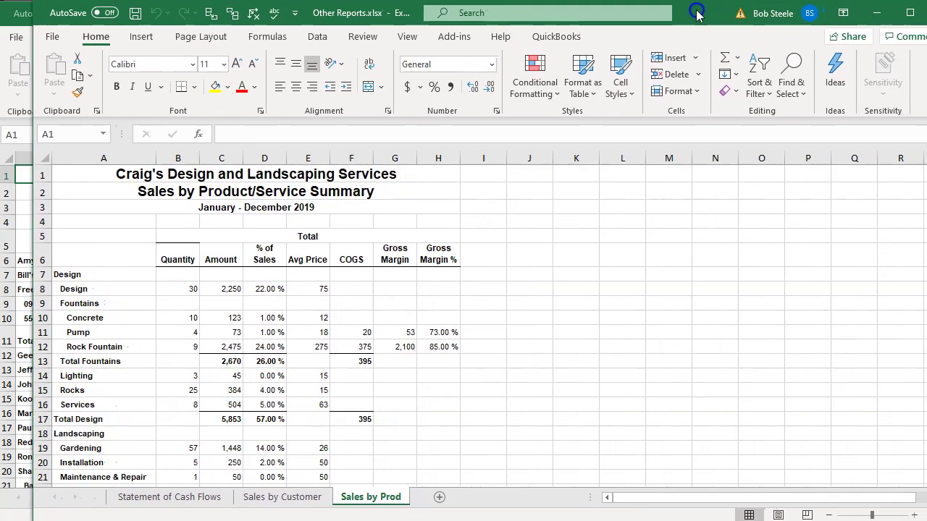
Switch to the Other Reports.xlsx workbook and add a new sheet after Sales by Prod
left_click_drag(696, 14, 663, 14)
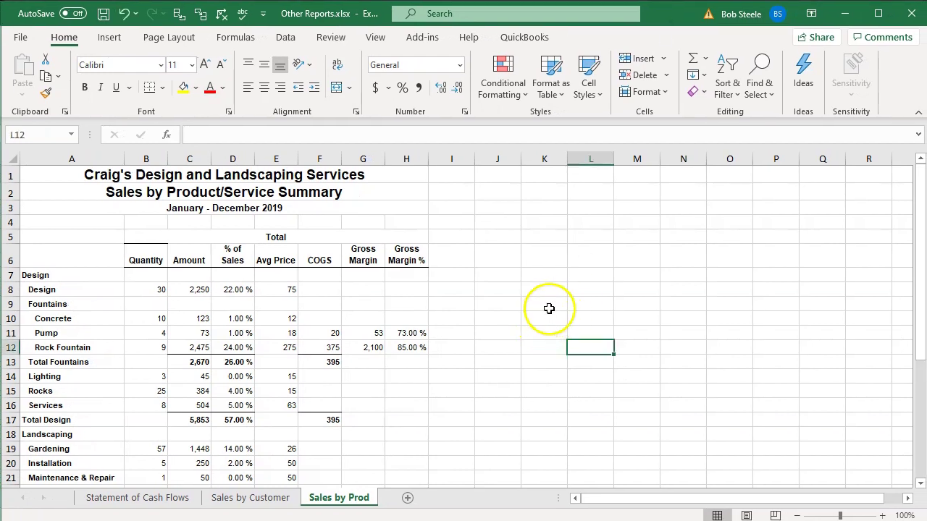
left_click(407, 499)
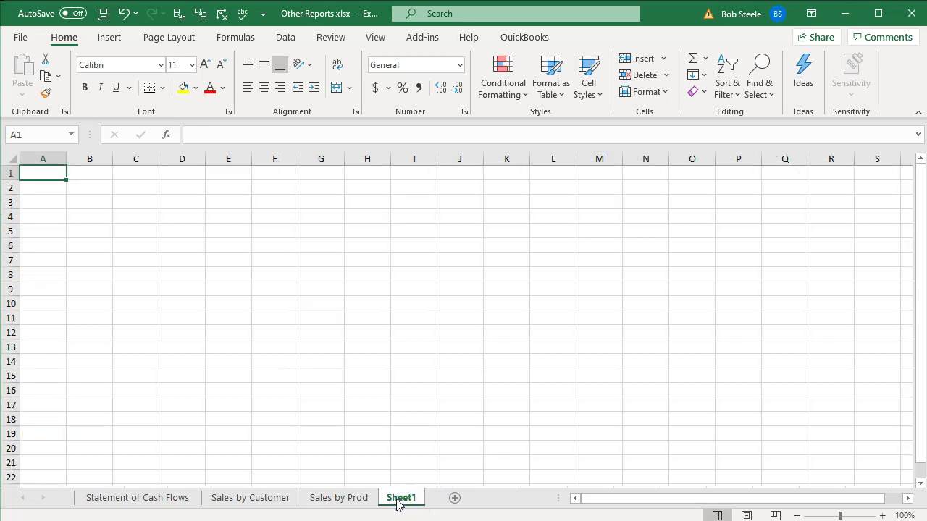
Copy all cells of the exported workbook's A R Aging Summary sheet and return to the new sheet in Other Reports.xlsx
left_click(377, 507)
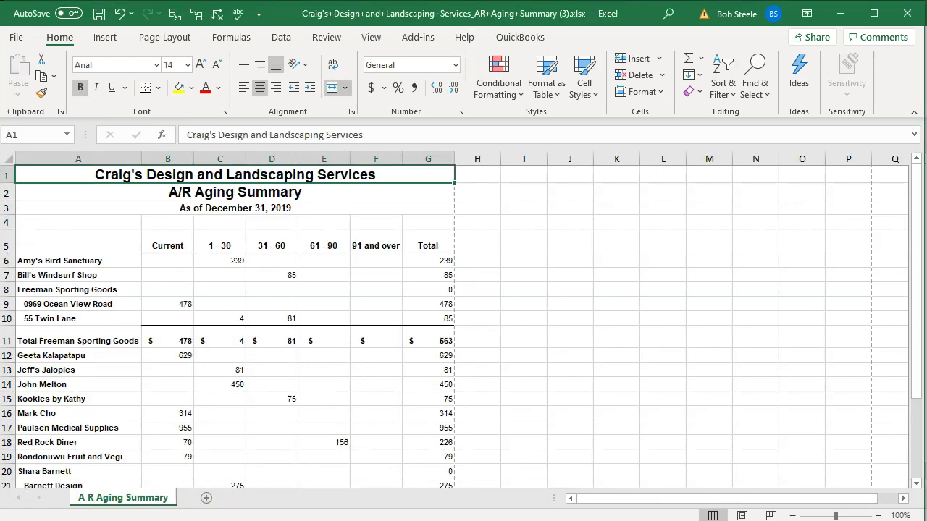
left_click(232, 394)
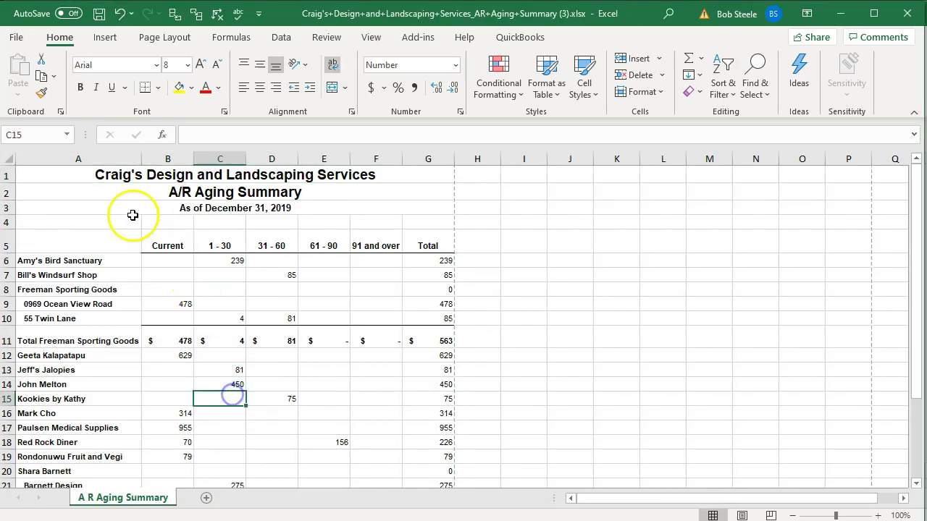
left_click(7, 157)
left_click(188, 290)
left_click(590, 294)
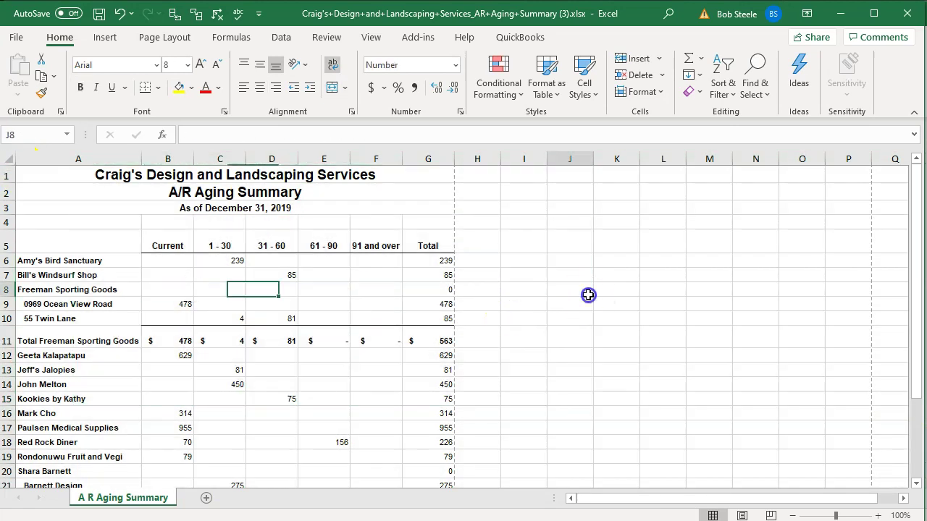
key("ctrl+a")
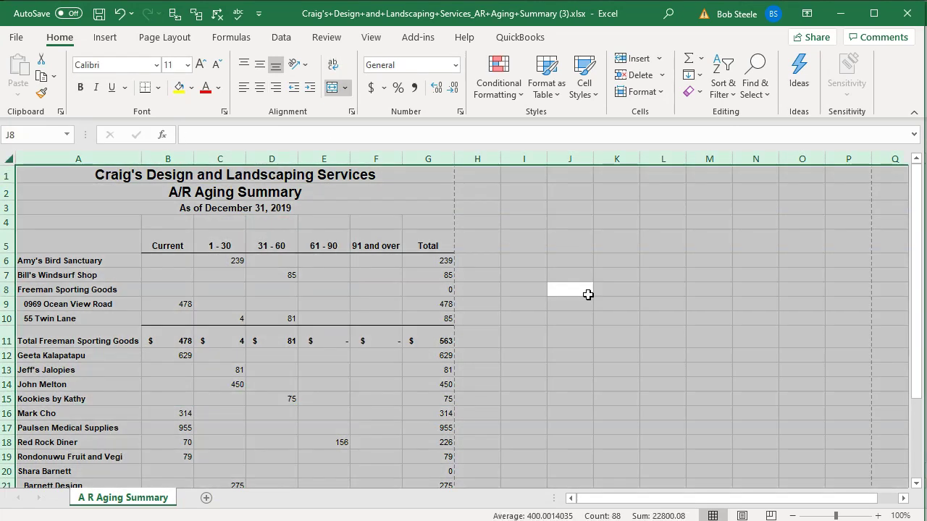
right_click(355, 295)
left_click(395, 328)
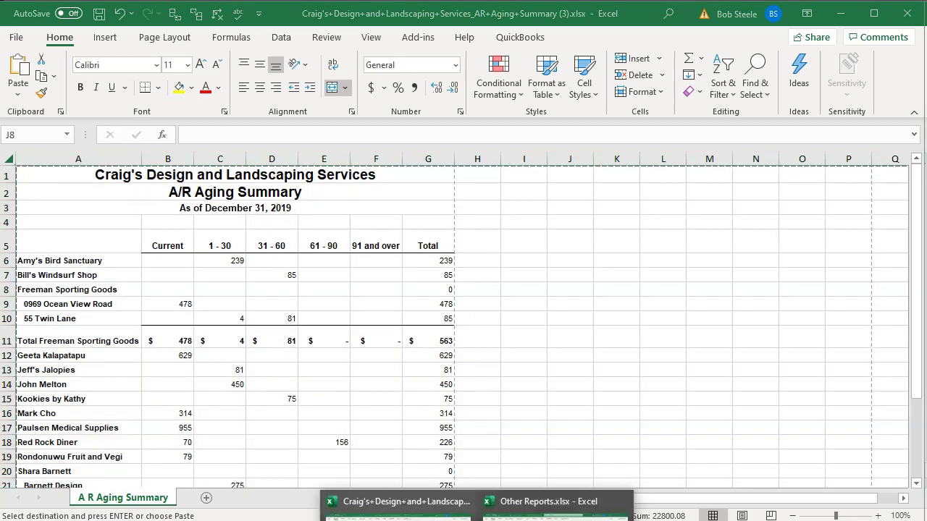
left_click(543, 503)
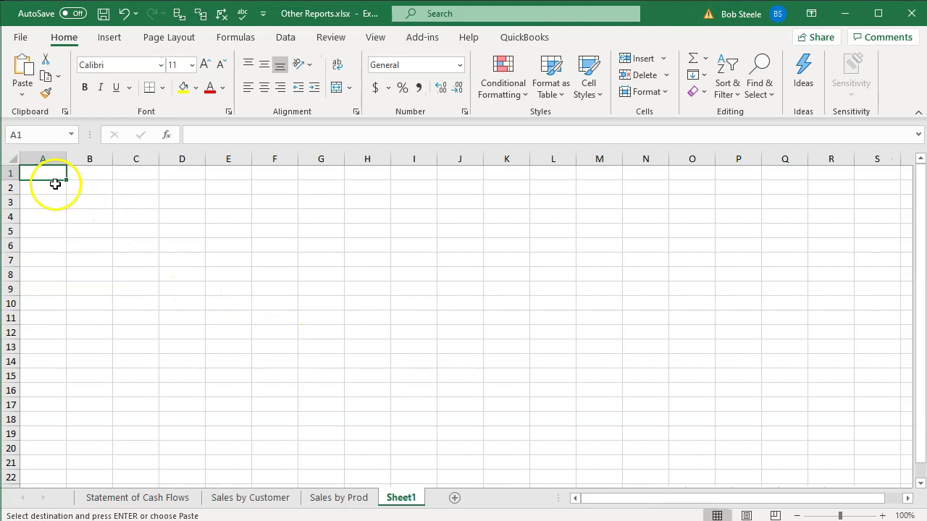
Try to paste the copied sheet at cell B3 of the new sheet
left_click(90, 198)
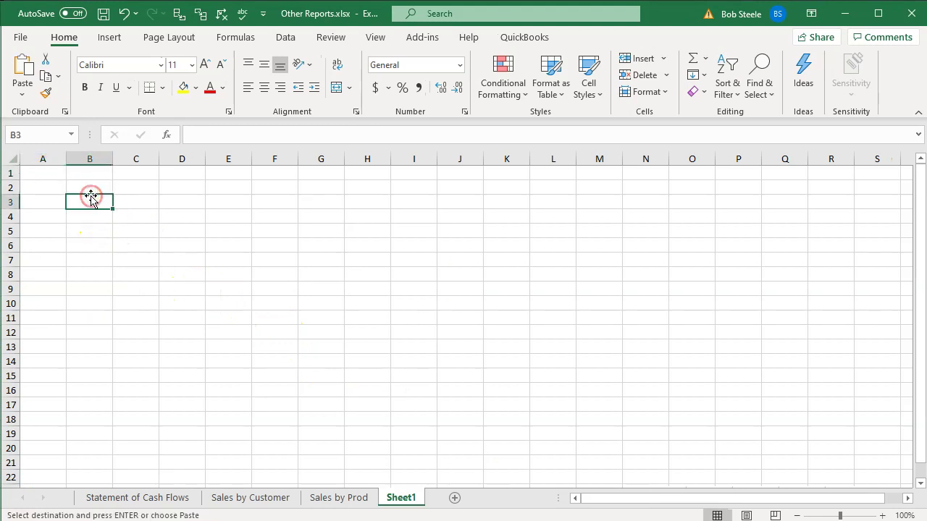
right_click(90, 205)
left_click(123, 276)
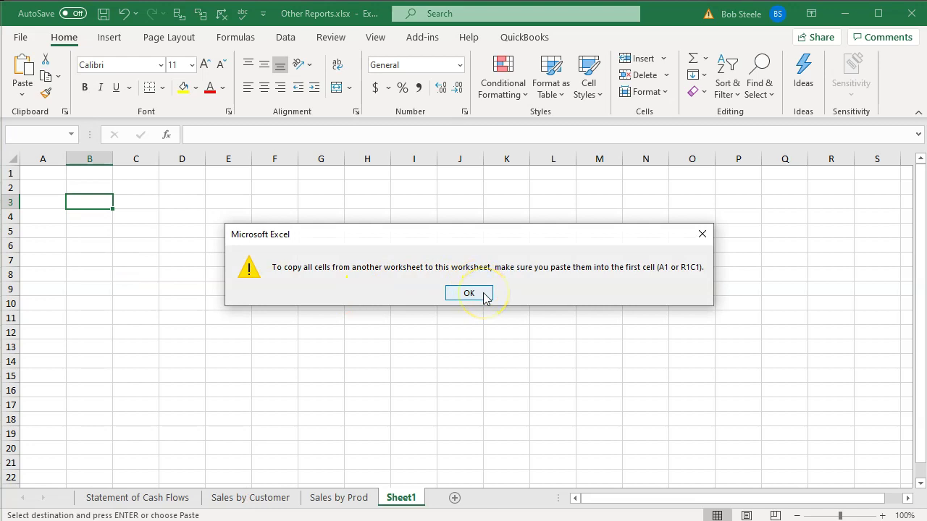
left_click(469, 293)
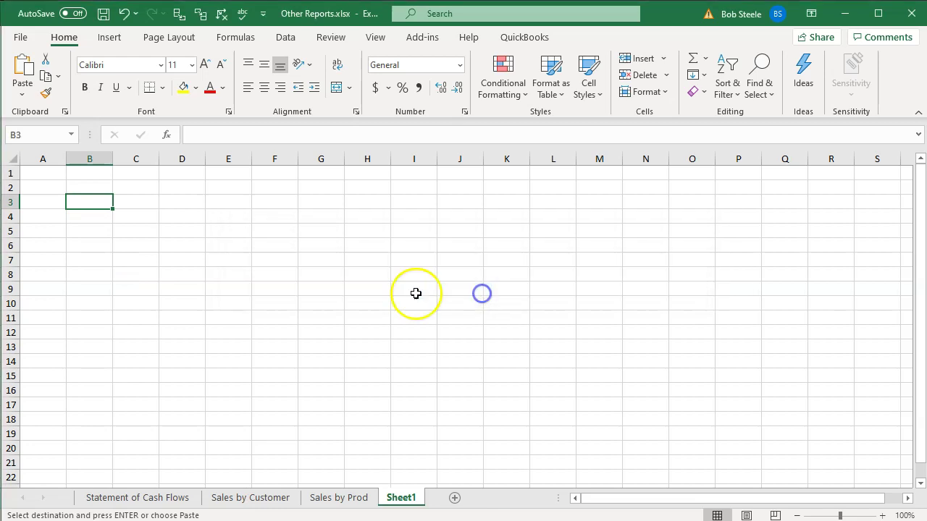
Paste the copied report at cell A1 of Sheet1 and rename the sheet AR aging Summary
left_click(45, 177)
right_click(45, 177)
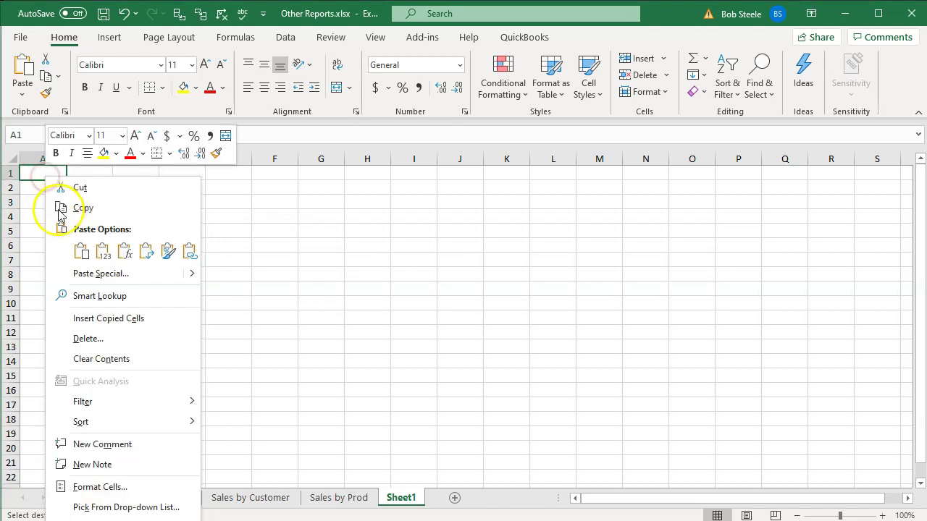
left_click(73, 246)
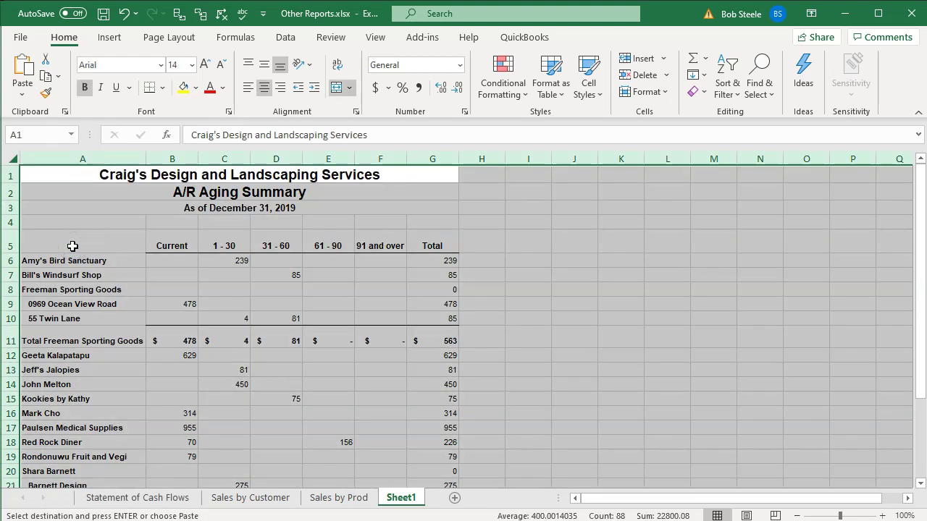
left_click(400, 497)
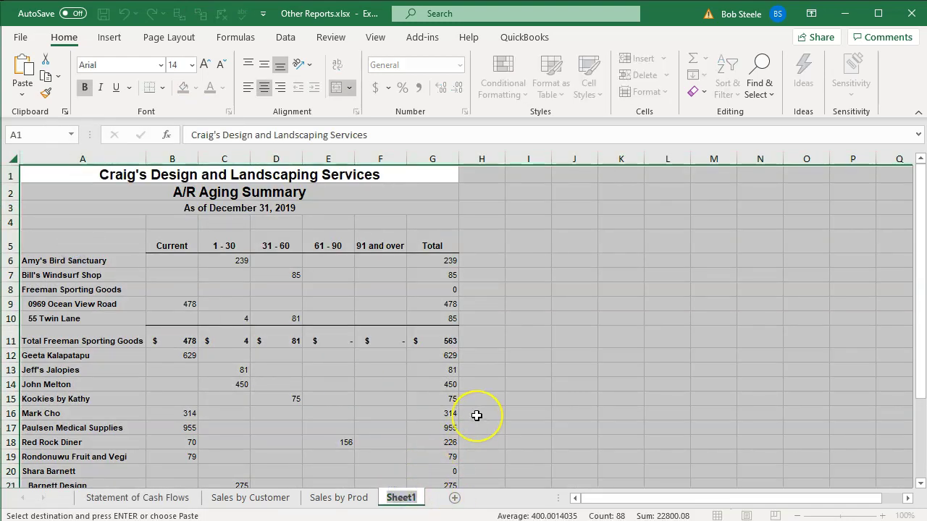
type("AR aging Summary")
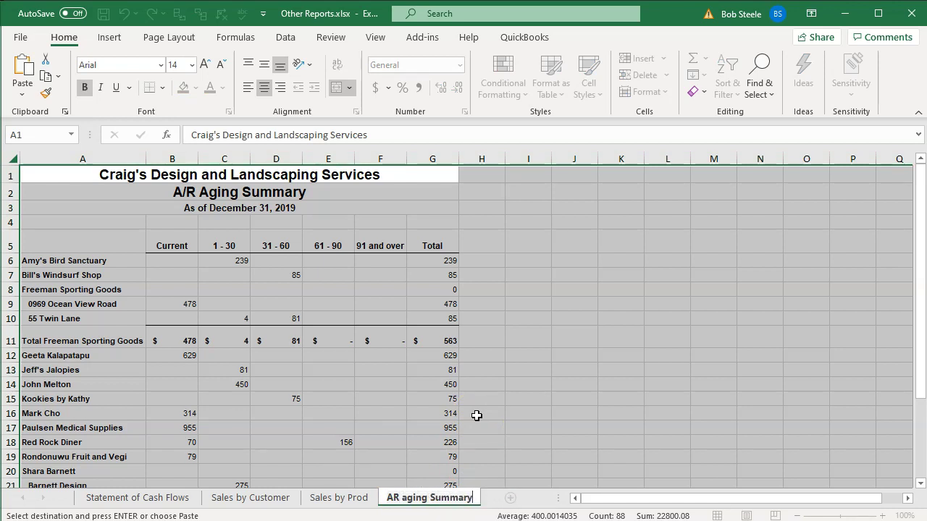
left_click(477, 415)
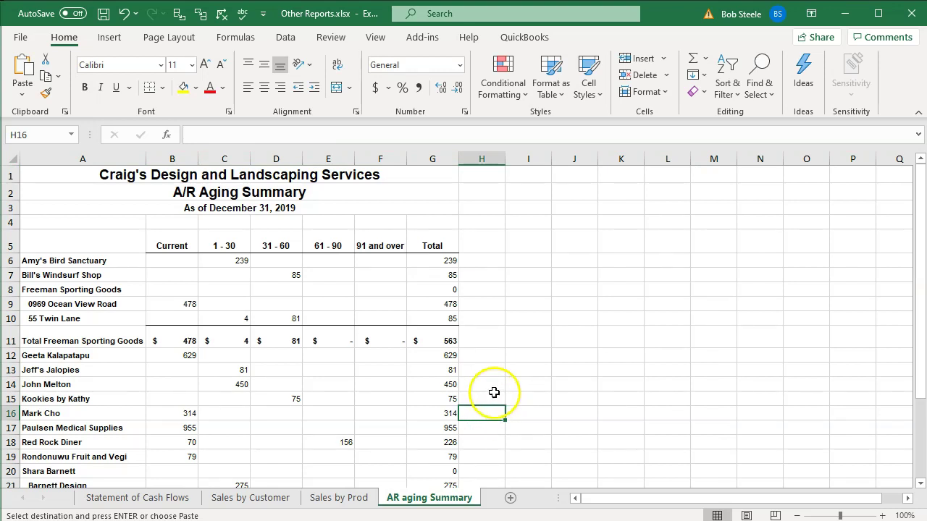
Save the Other Reports.xlsx workbook and set its print range to Print Entire Workbook
left_click(104, 13)
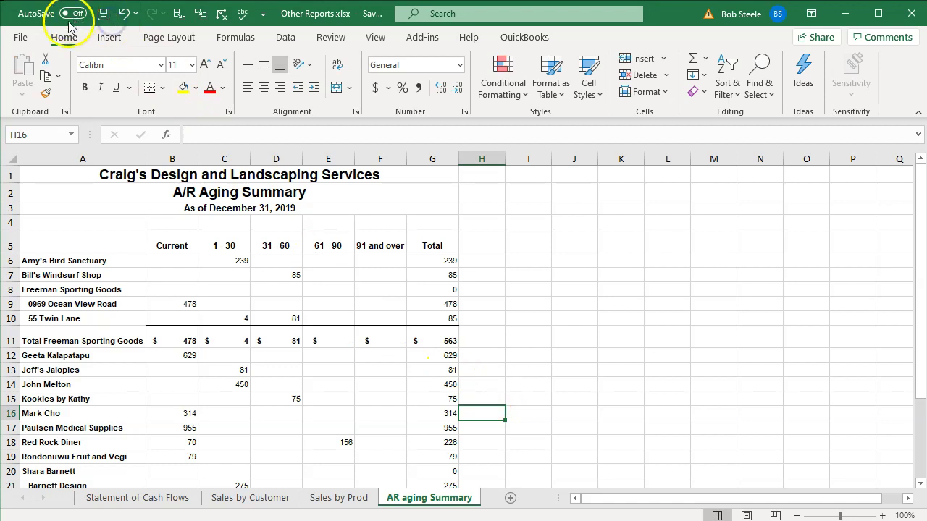
left_click(21, 37)
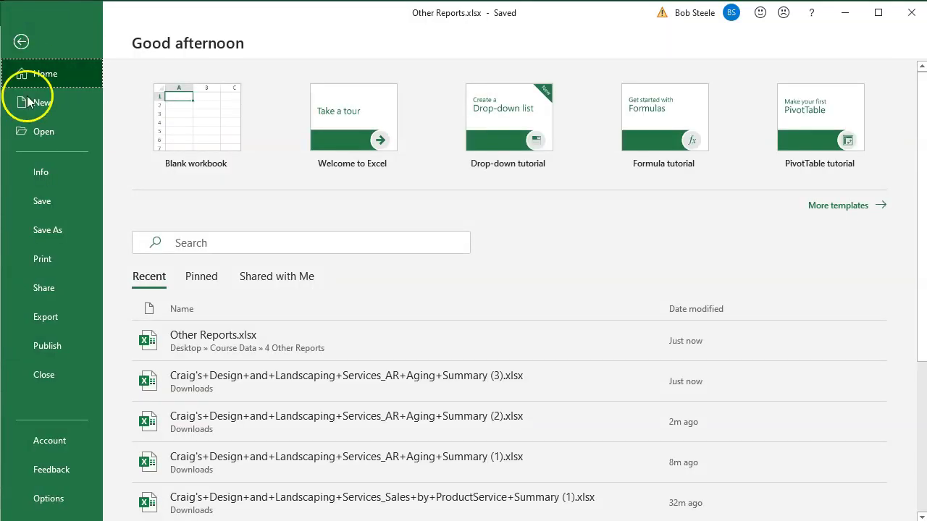
left_click(51, 259)
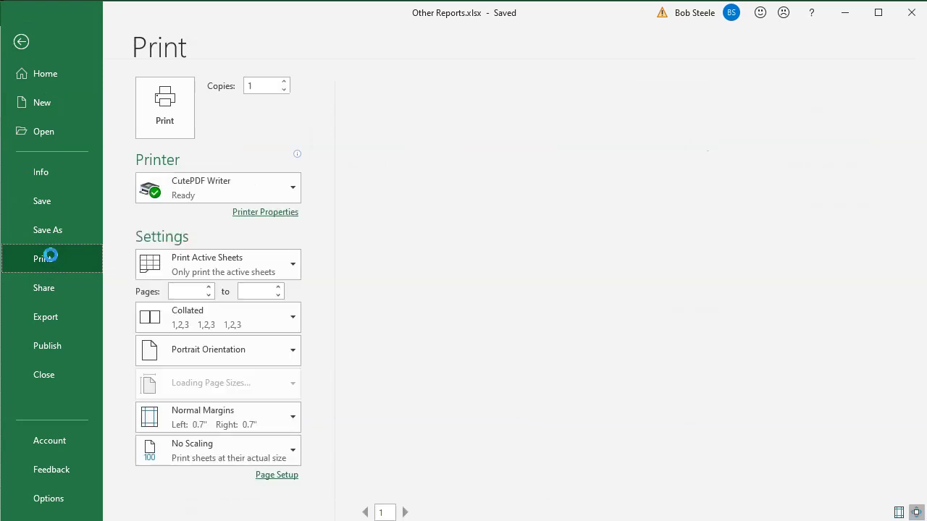
left_click(297, 267)
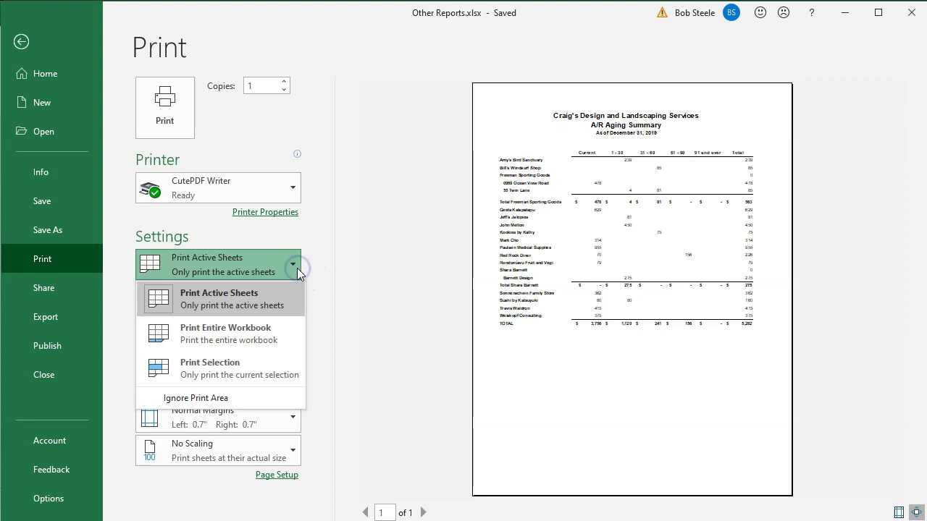
left_click(265, 343)
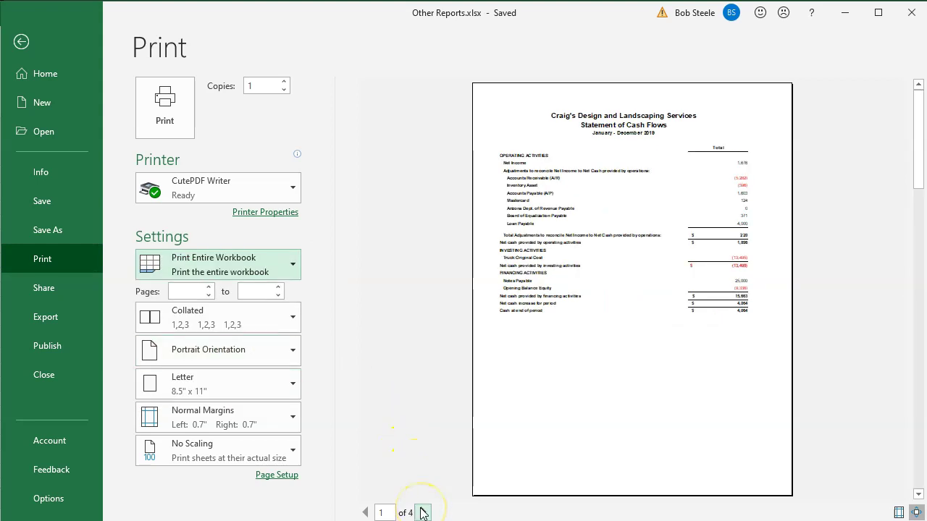
Page through the print preview to the A/R Aging Summary and print the workbook with CutePDF Writer
left_click(423, 512)
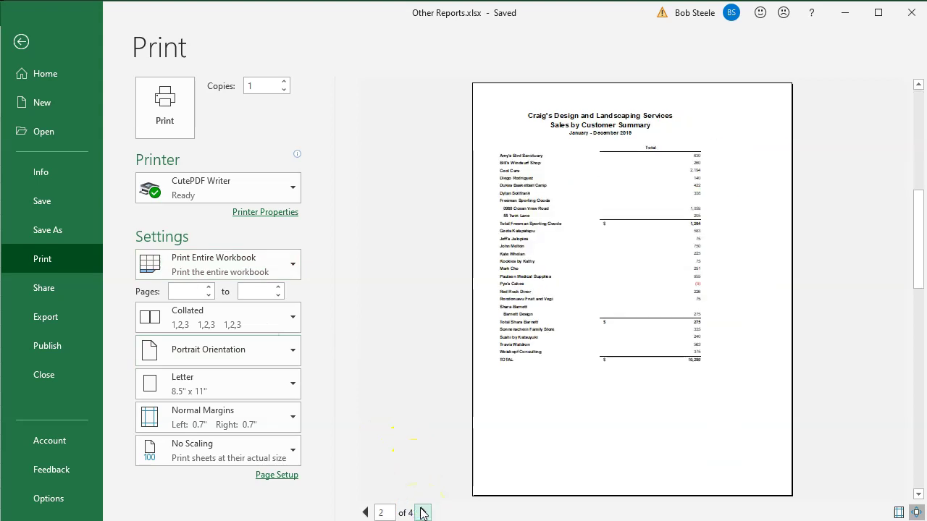
left_click(423, 513)
left_click(424, 513)
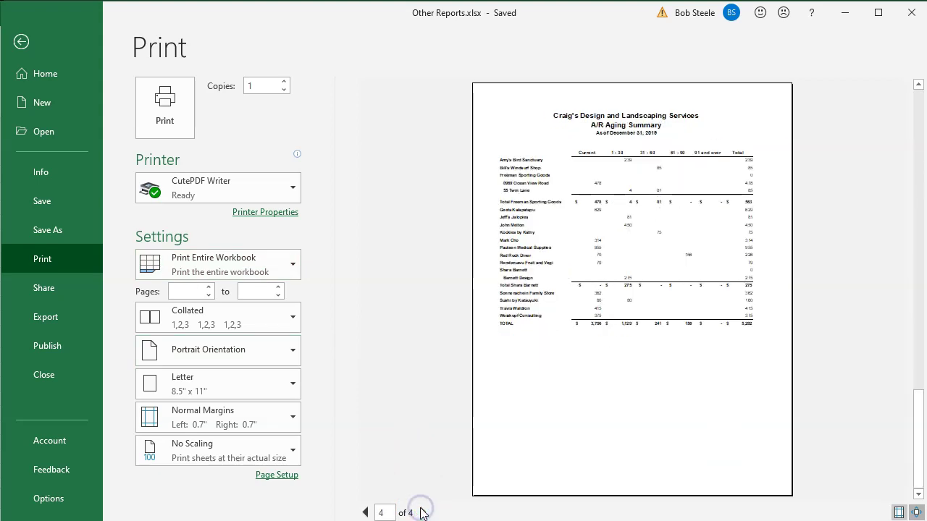
left_click(182, 127)
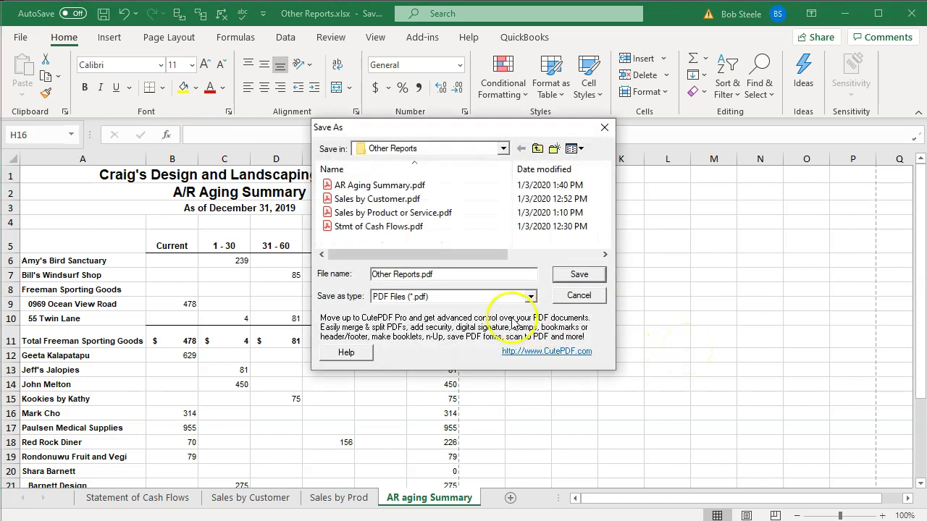
Save the printout in the 4 Other Reports folder, replacing the existing Other Reports.pdf
left_click(504, 149)
left_click(505, 152)
left_click(503, 149)
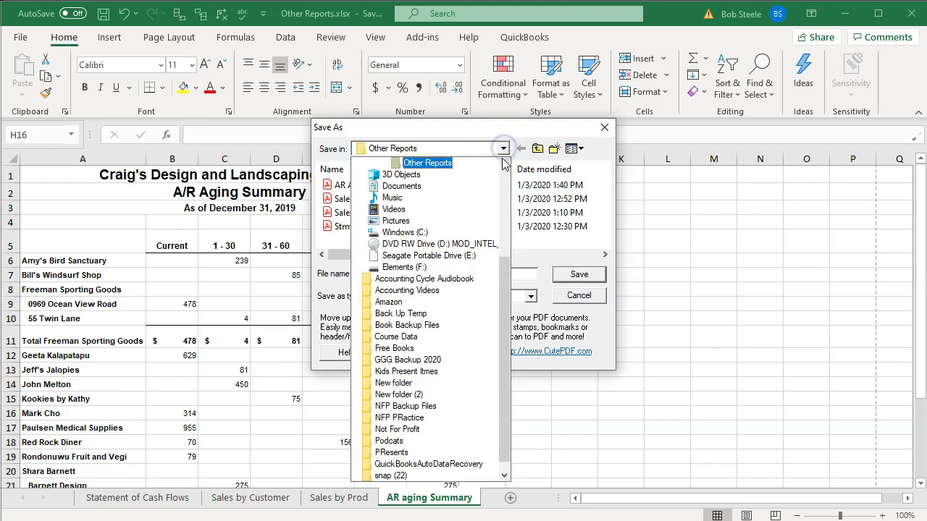
left_click(505, 164)
left_click(469, 162)
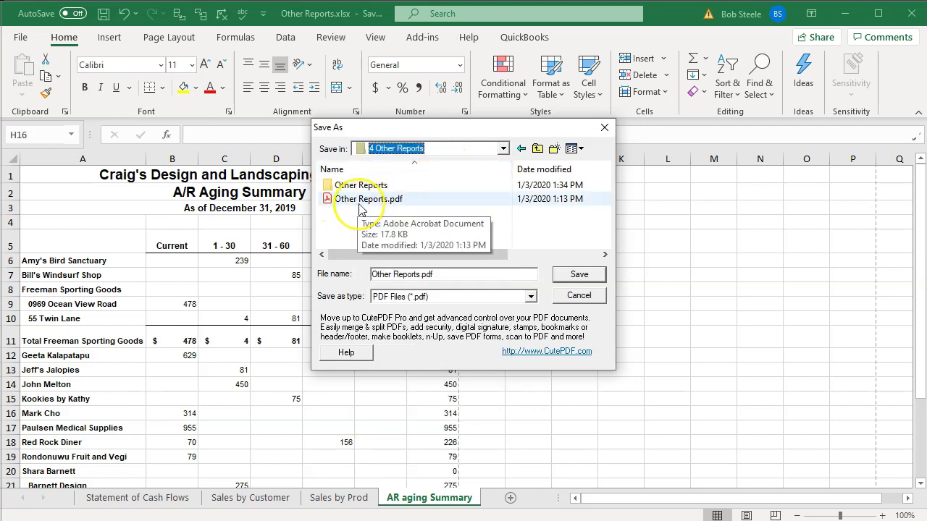
left_click(361, 209)
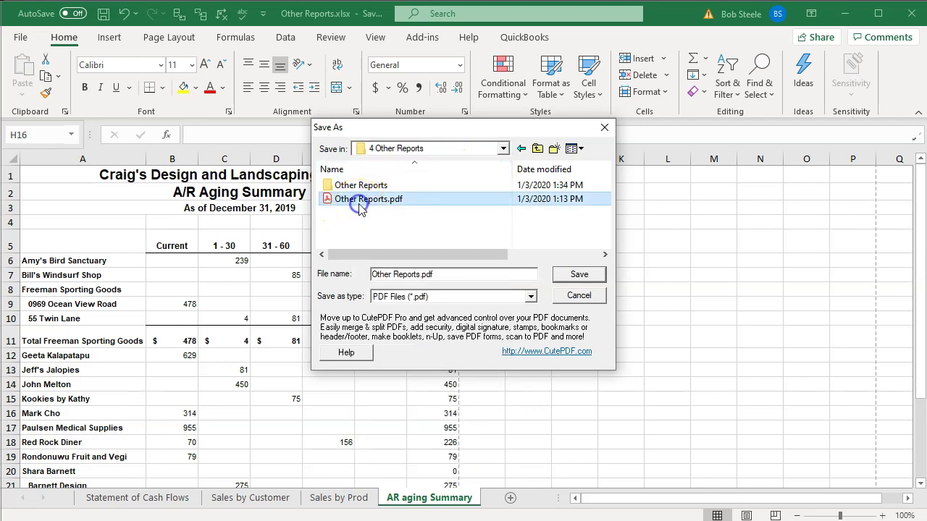
left_click(571, 276)
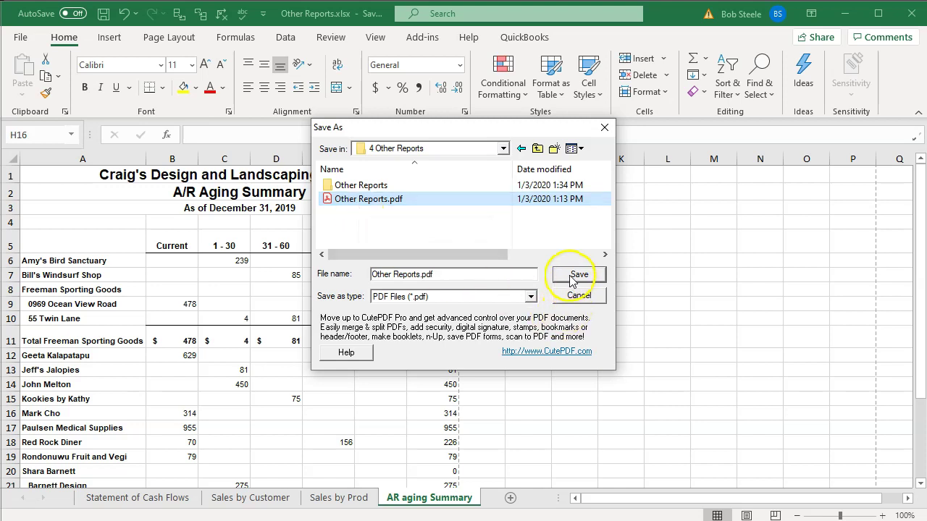
left_click(504, 257)
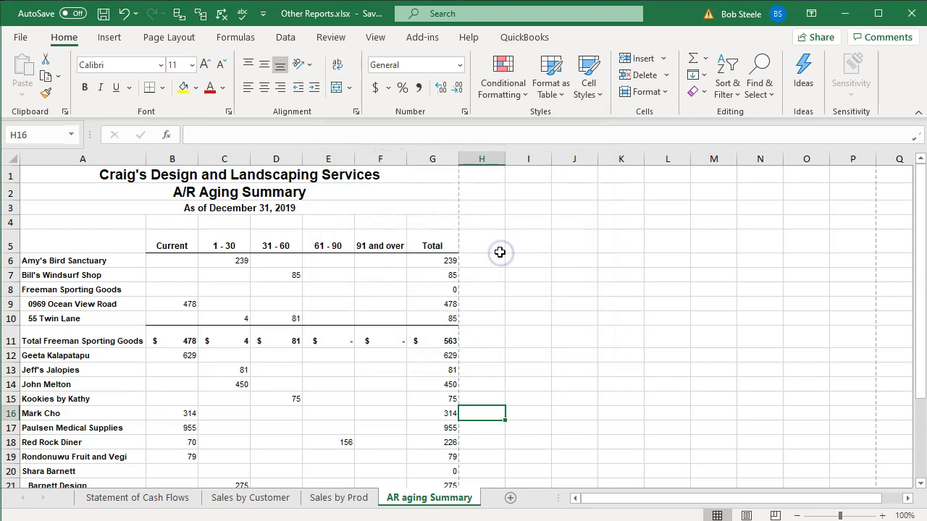
Close the open Excel workbooks and open the Other Reports subfolder in File Explorer
left_click(911, 13)
left_click(909, 13)
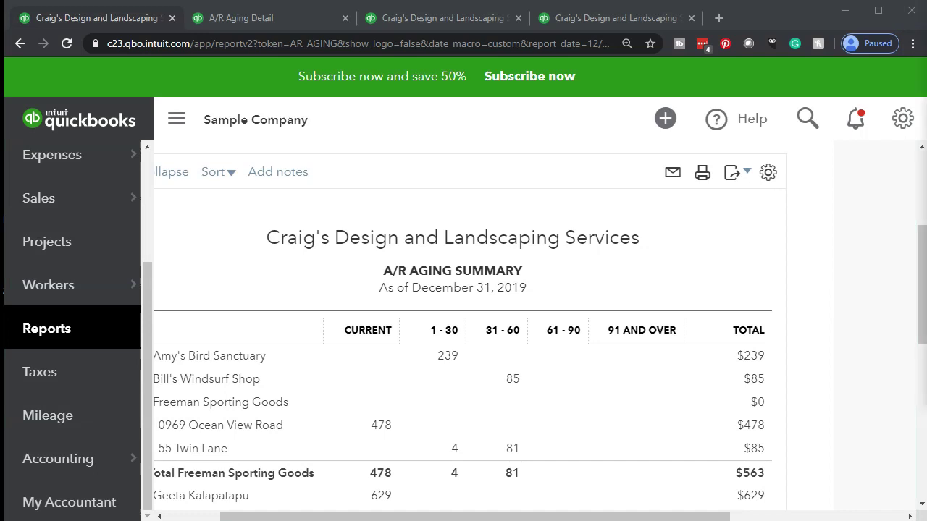
double_click(601, 51)
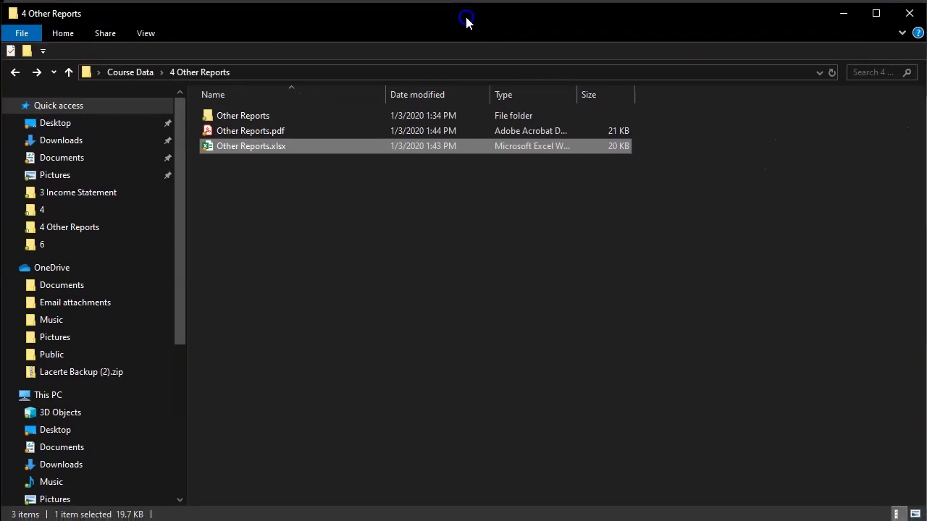
double_click(267, 116)
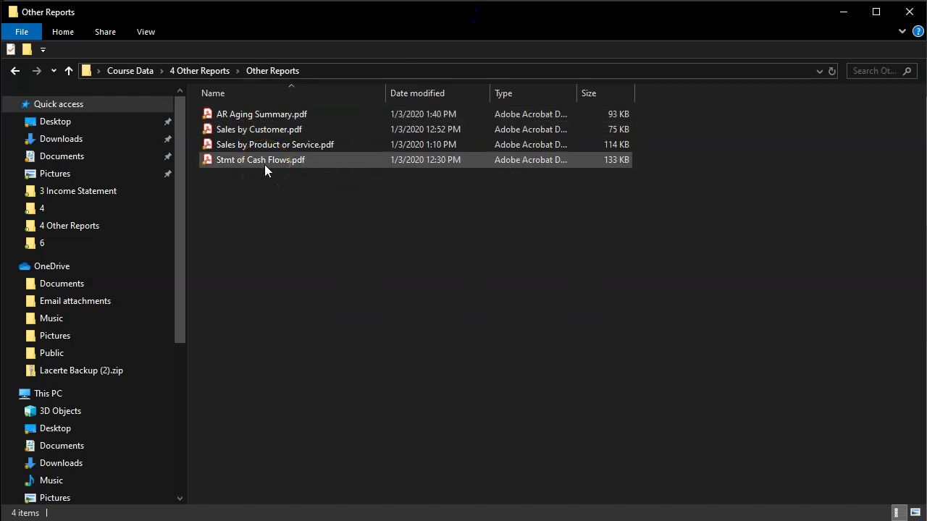
Return to the 4 Other Reports folder and compress its Other Reports subfolder into a zip file
left_click(13, 70)
left_click(244, 114)
right_click(245, 113)
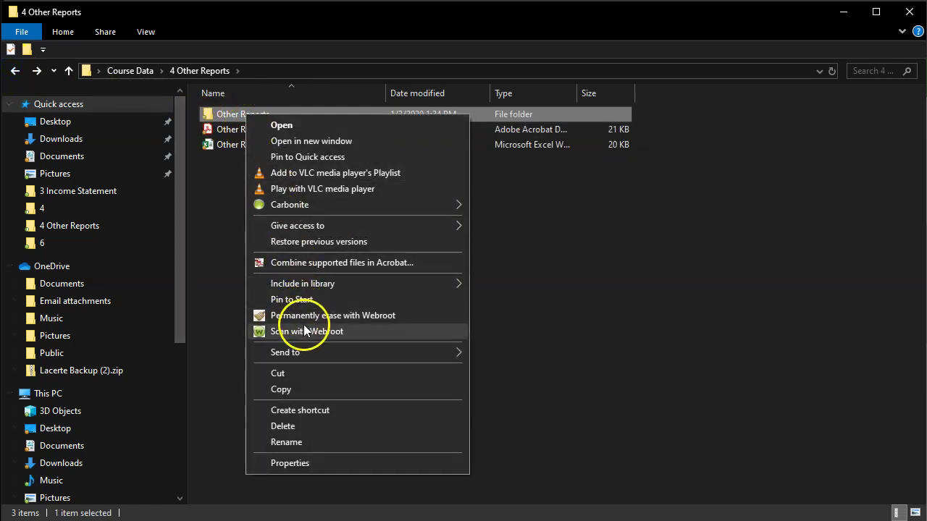
mouse_move(340, 352)
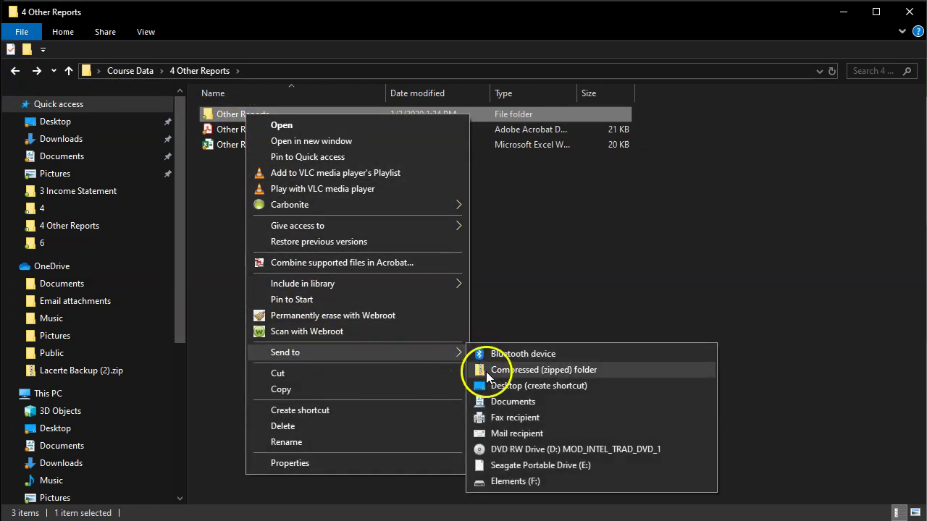
left_click(490, 314)
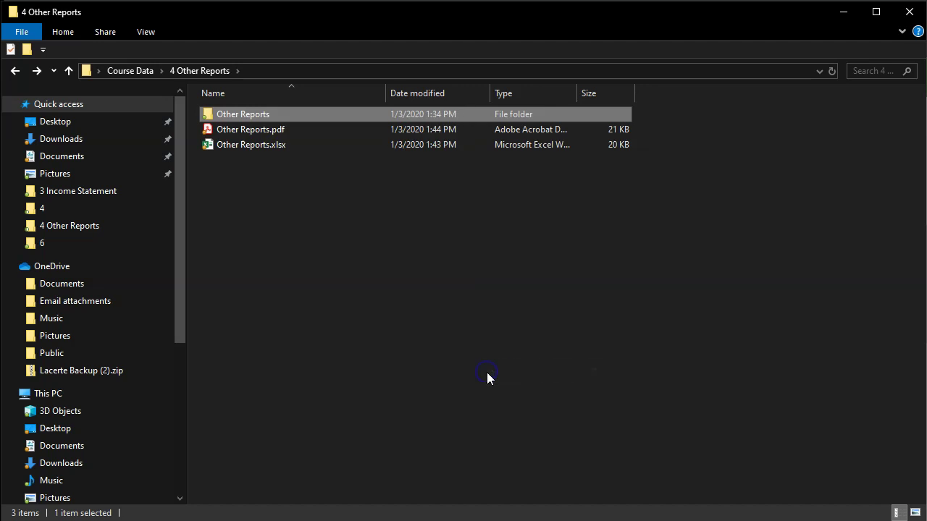
Delete Other Reports.zip from the 4 Other Reports folder
left_click(235, 208)
left_click(239, 165)
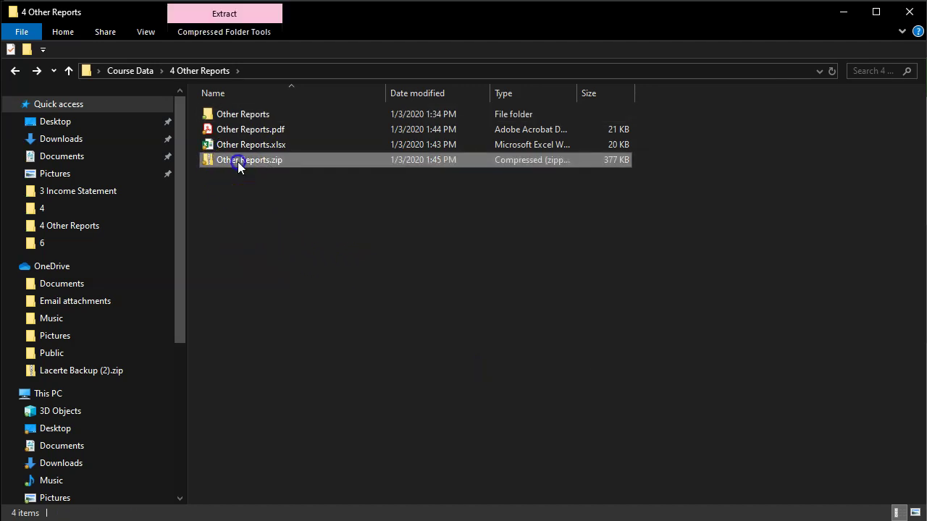
key("Delete")
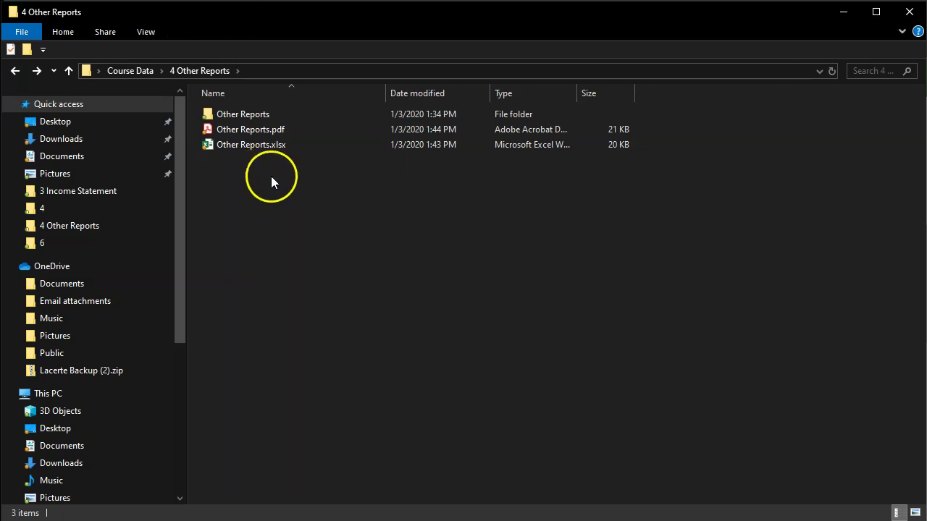
Open Other Reports.pdf and examine its pages from the Statement of Cash Flows through the A/R Aging Summary
left_click(238, 130)
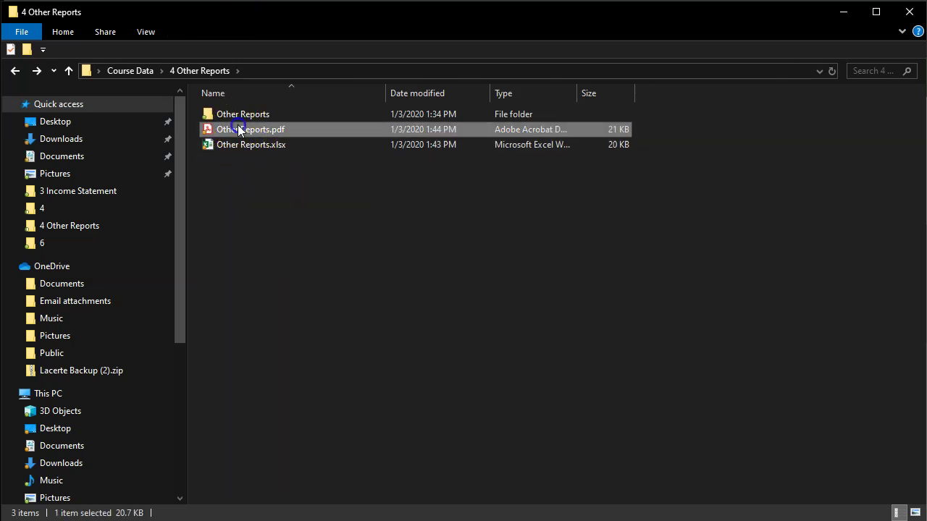
left_click(246, 149, "ctrl")
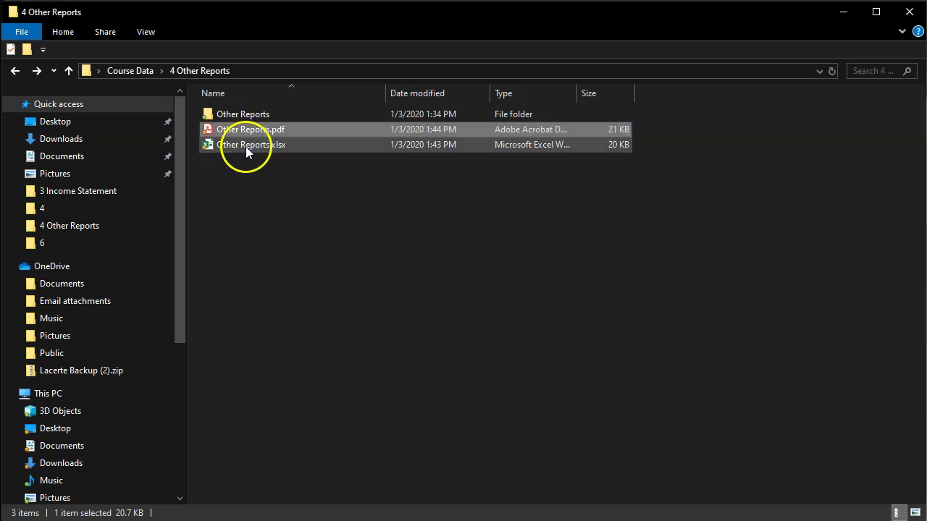
key("Return")
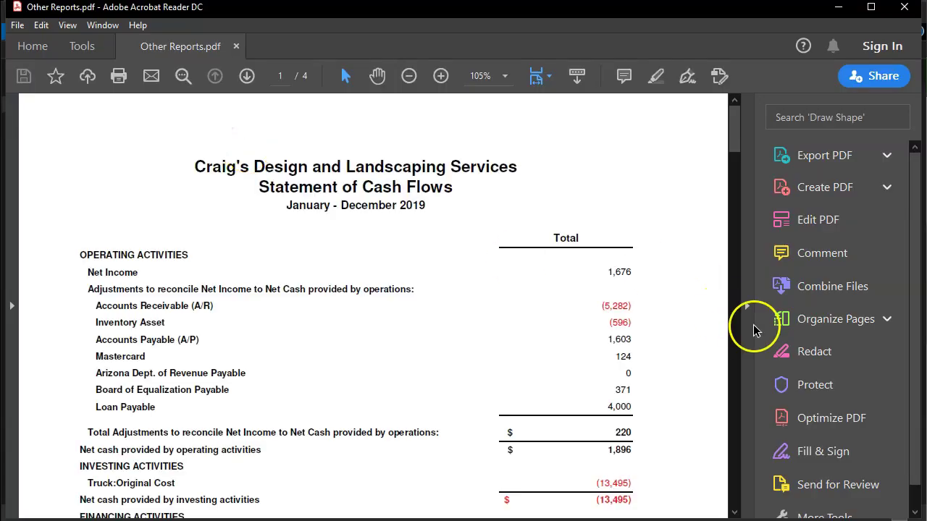
left_click(748, 306)
scroll(548, 316, "down", 10)
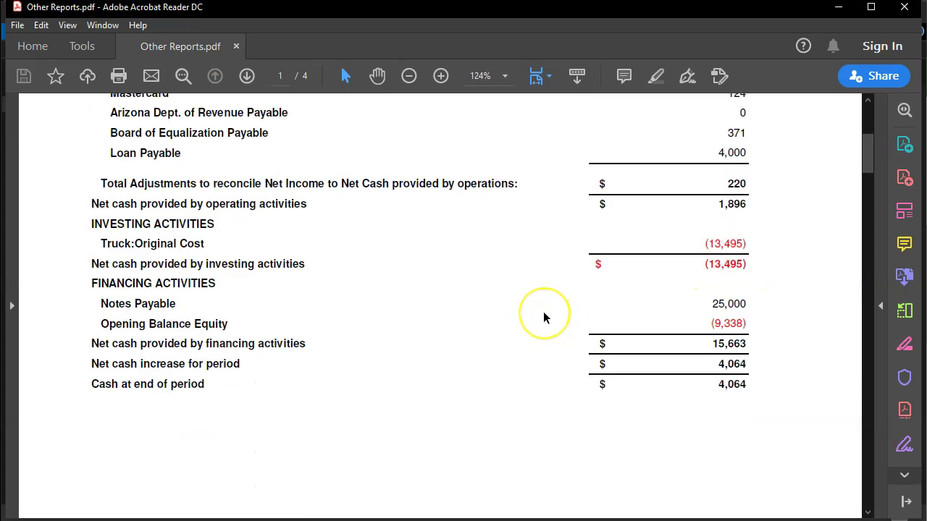
scroll(544, 317, "down", 20)
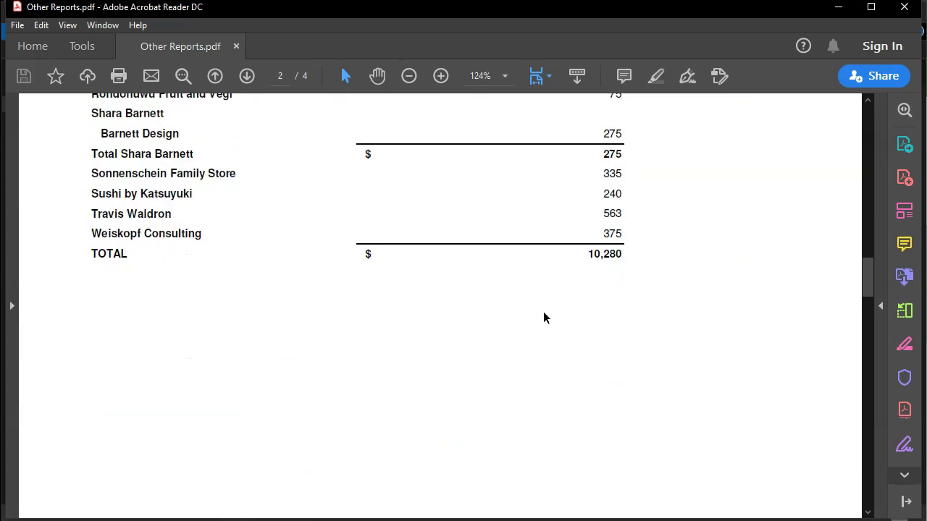
scroll(543, 313, "down", 15)
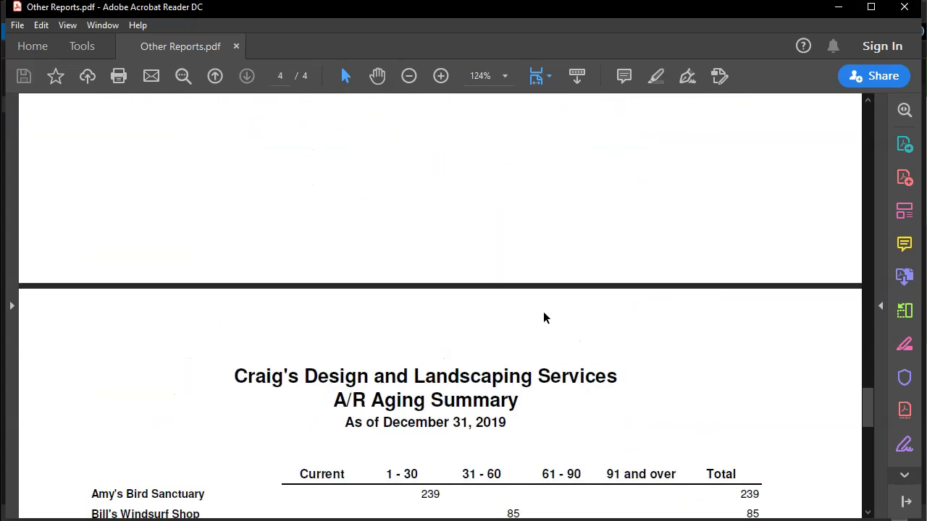
scroll(543, 312, "down", 10)
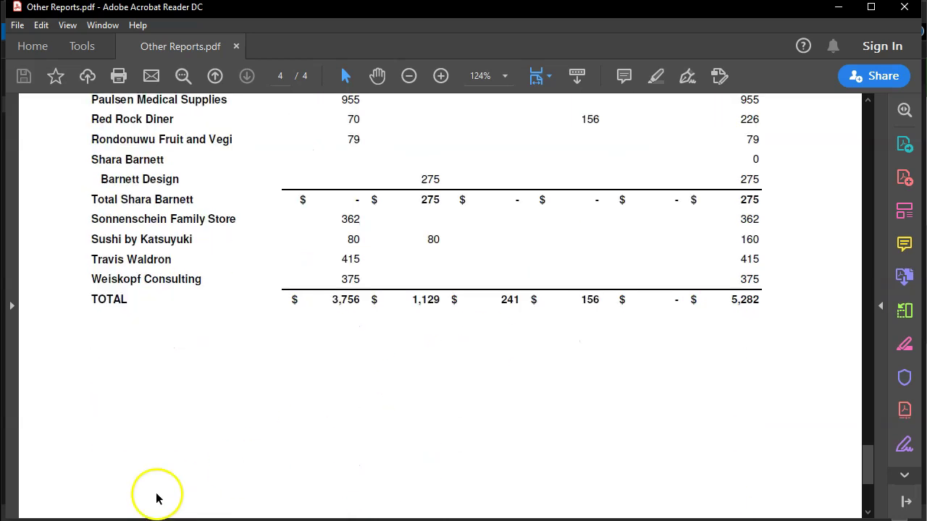